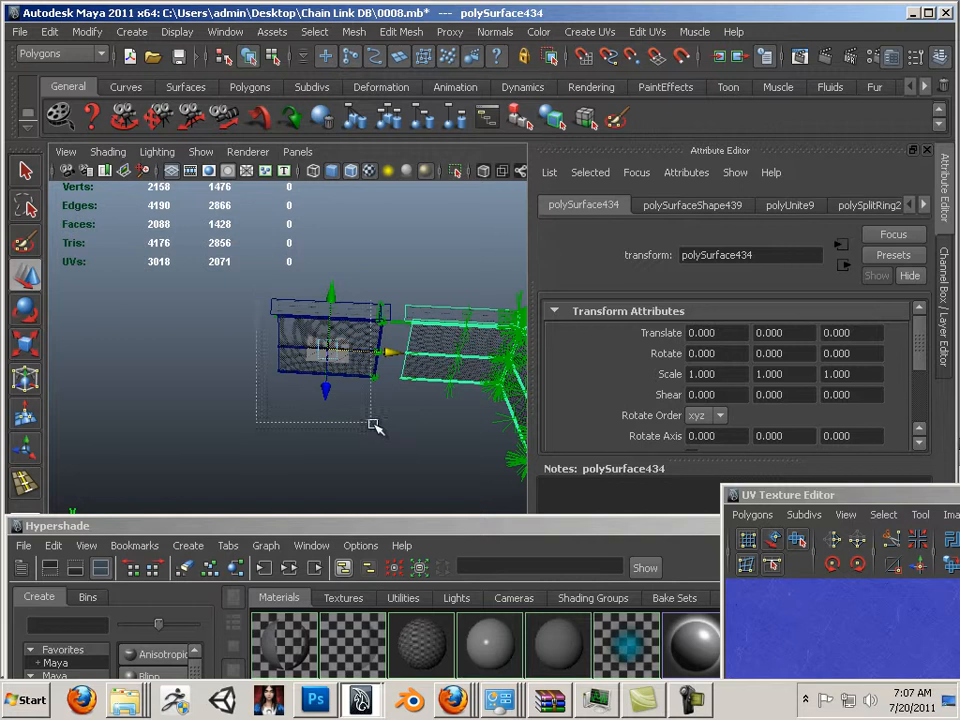
# Combine the selected pieces of the free-standing end fence section into a single mesh.
pyautogui.moveTo(386, 432); pyautogui.dragTo(386, 432)
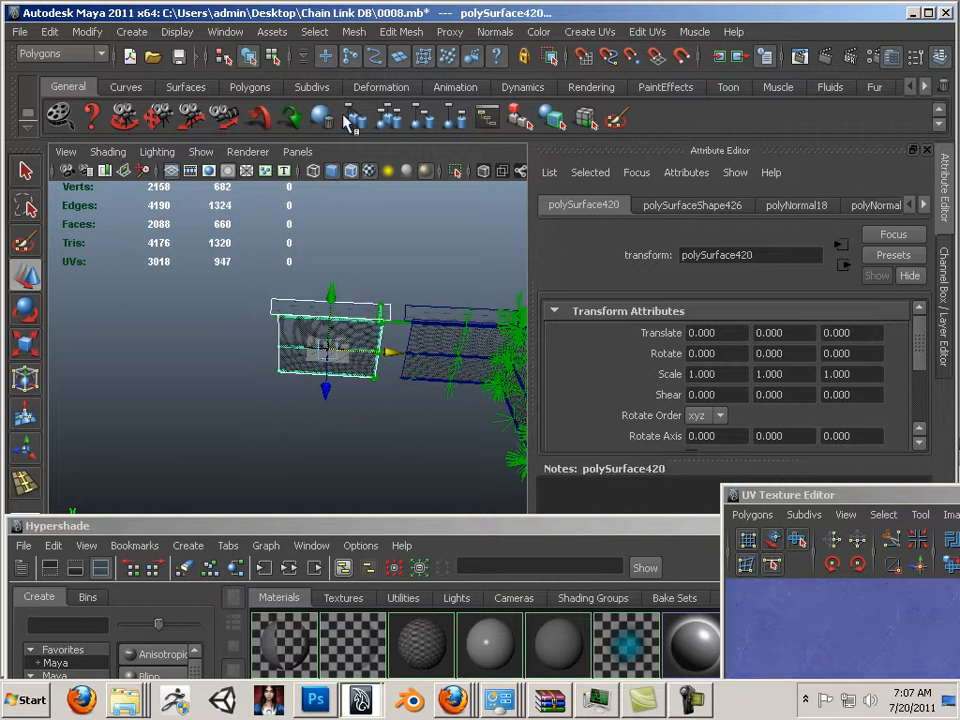
pyautogui.click(355, 32)
pyautogui.click(375, 62)
# Duplicate all the fence sections and move the copies along X to a Translate X of about -187.1.
pyautogui.keyDown('alt'); pyautogui.moveTo(414, 266); pyautogui.dragTo(341, 261); pyautogui.keyUp('alt')
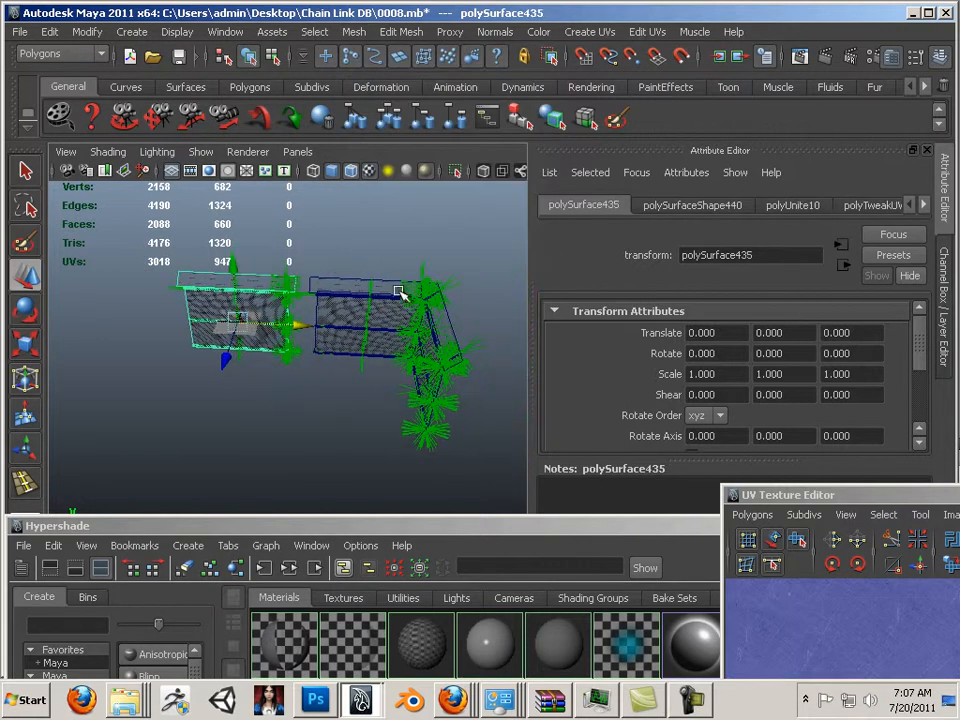
pyautogui.keyDown('alt'); pyautogui.moveTo(398, 291); pyautogui.dragTo(333, 272); pyautogui.keyUp('alt')
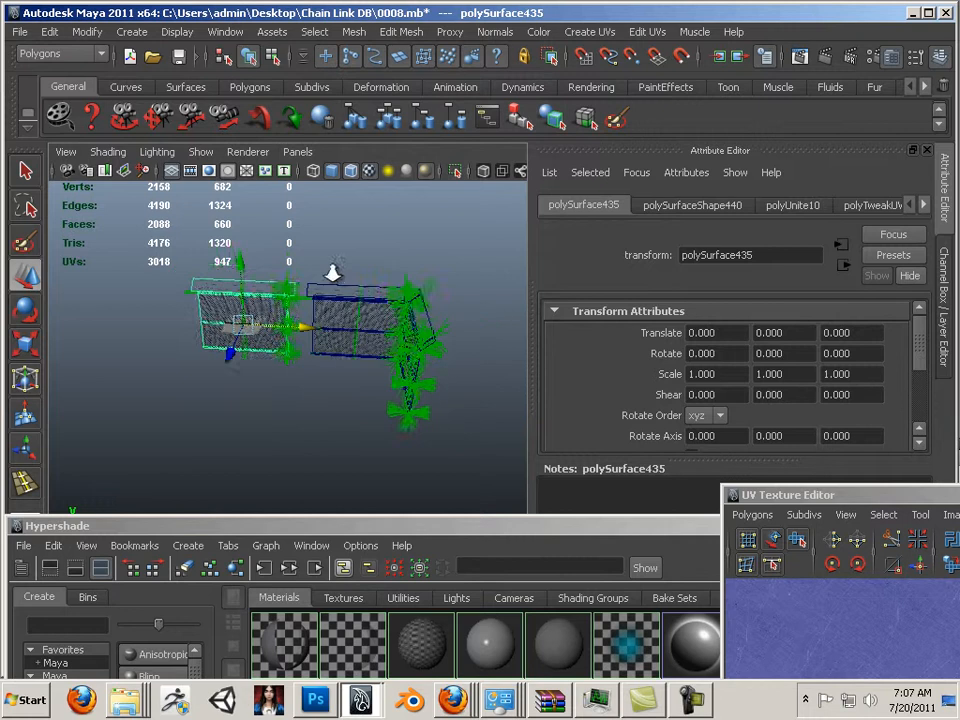
pyautogui.keyDown('alt'); pyautogui.moveTo(333, 272); pyautogui.dragTo(318, 266, button='middle'); pyautogui.keyUp('alt')
pyautogui.keyDown('alt'); pyautogui.moveTo(326, 313); pyautogui.dragTo(365, 296, button='middle'); pyautogui.keyUp('alt')
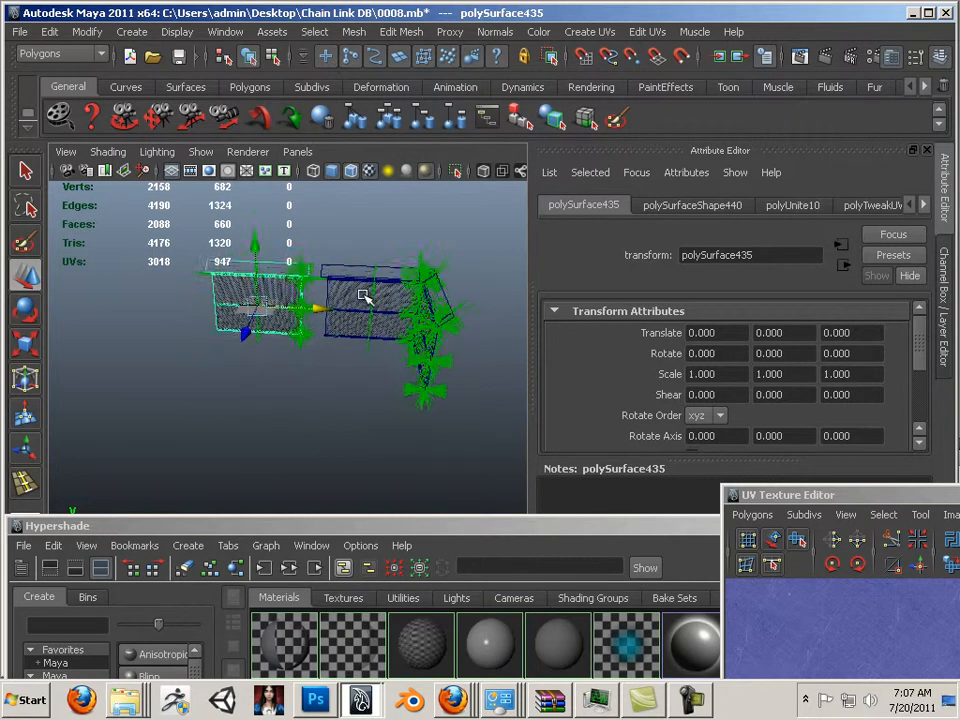
pyautogui.moveTo(436, 440); pyautogui.dragTo(240, 290)
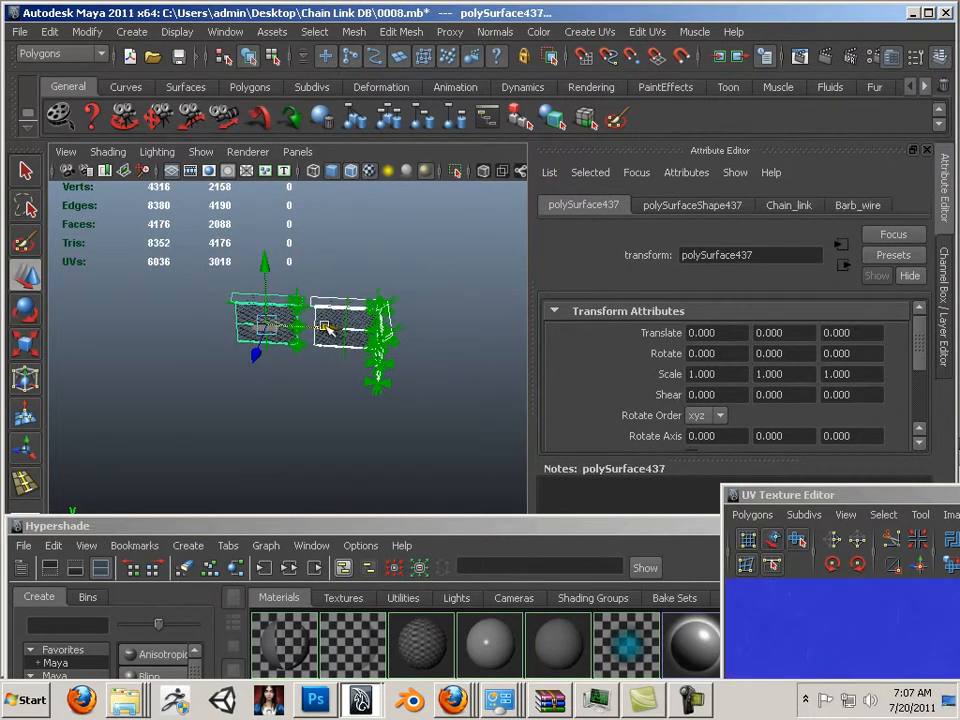
pyautogui.keyDown('alt'); pyautogui.moveTo(272, 312); pyautogui.dragTo(150, 310); pyautogui.keyUp('alt')
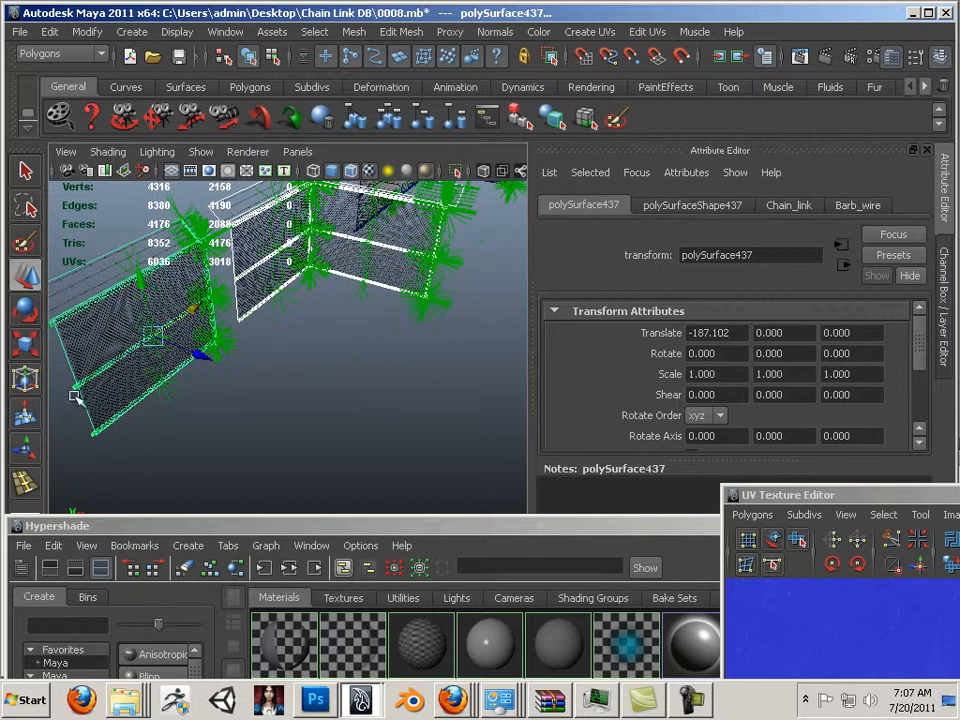
# Move the duplicated end section closer to its neighbour, to a Translate X of about -175.75.
pyautogui.keyDown('alt'); pyautogui.moveTo(74, 397); pyautogui.dragTo(301, 355); pyautogui.keyUp('alt')
pyautogui.click(328, 381)
pyautogui.click(399, 364)
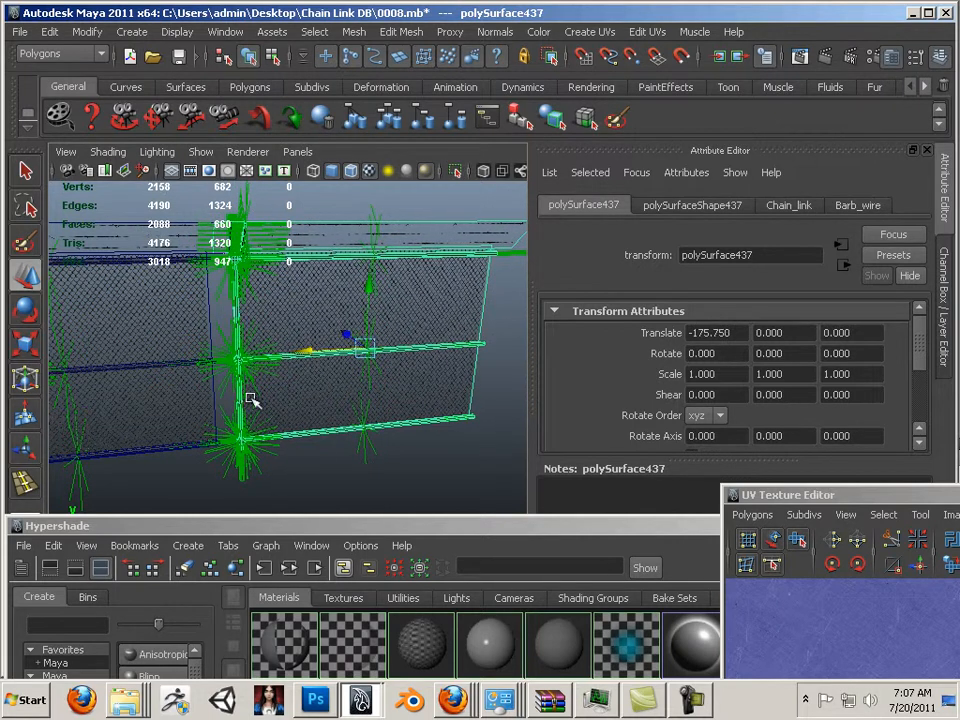
# Turn off the face normals display on the duplicated end section and the neighbouring fence section.
pyautogui.moveTo(157, 316); pyautogui.dragTo(121, 240)
pyautogui.click(177, 31)
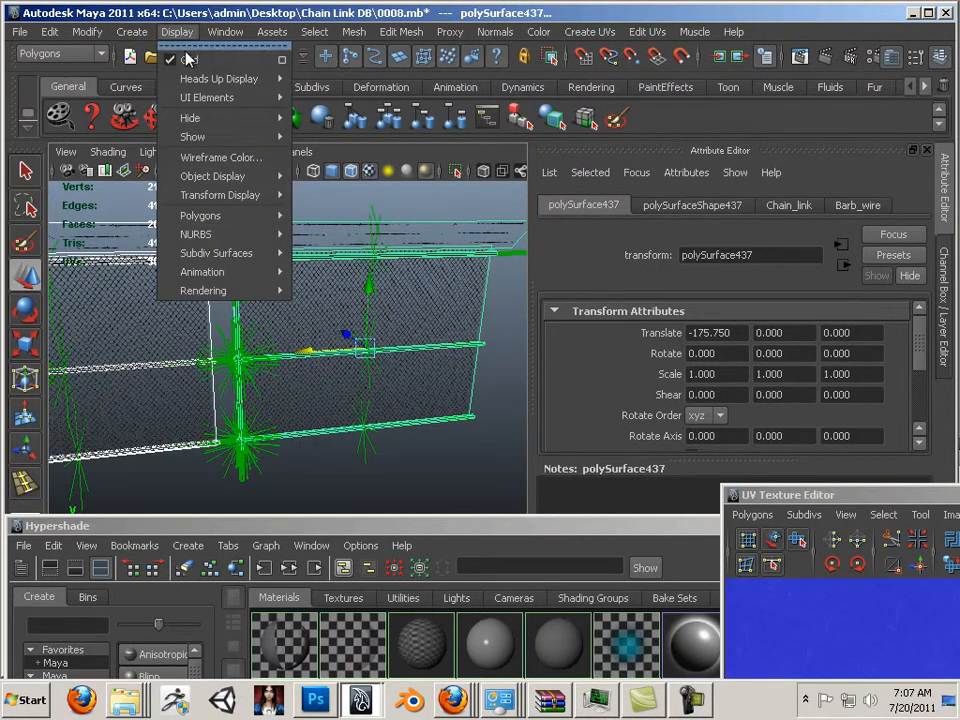
pyautogui.moveTo(220, 216)
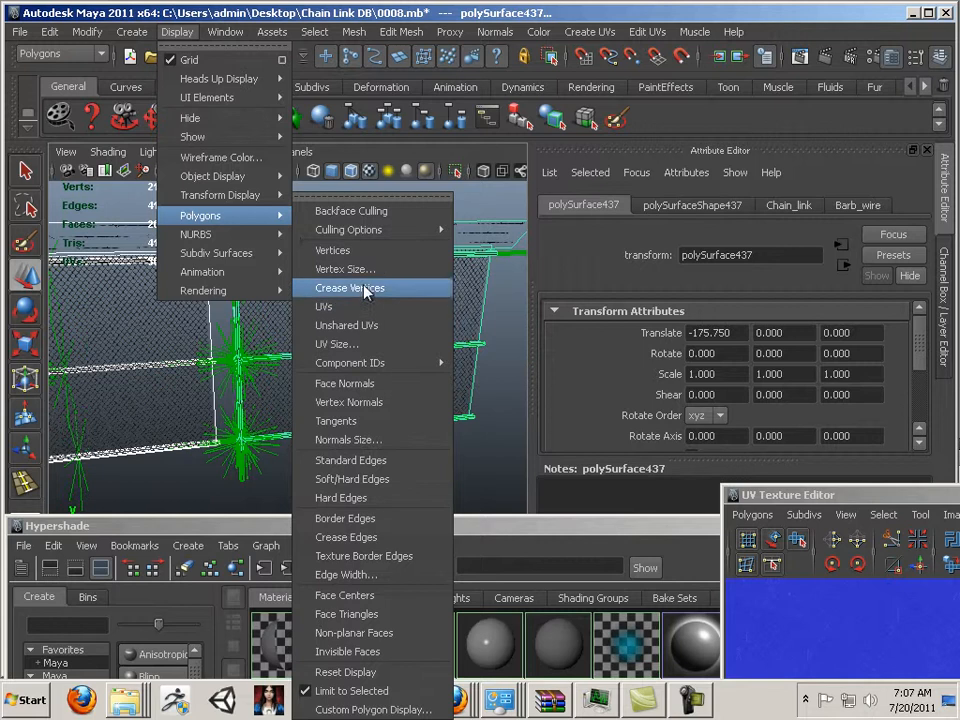
pyautogui.click(350, 383)
# Move the duplicated end section along X toward the neighbouring section, to a Translate X of about -171.41.
pyautogui.click(294, 405)
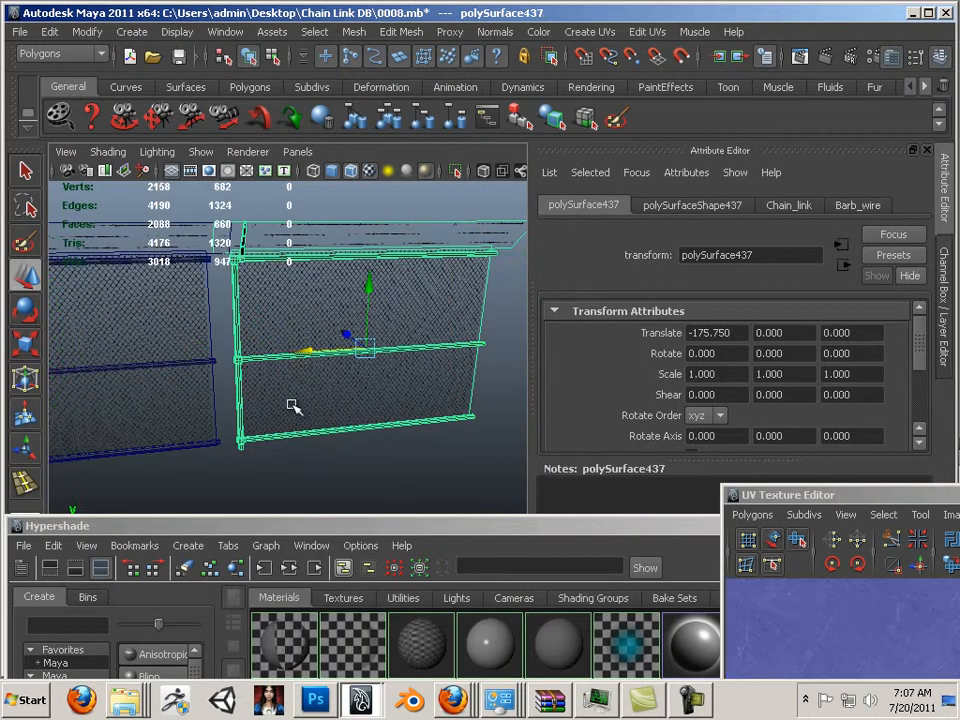
pyautogui.keyDown('alt'); pyautogui.moveTo(294, 405); pyautogui.dragTo(326, 334); pyautogui.keyUp('alt')
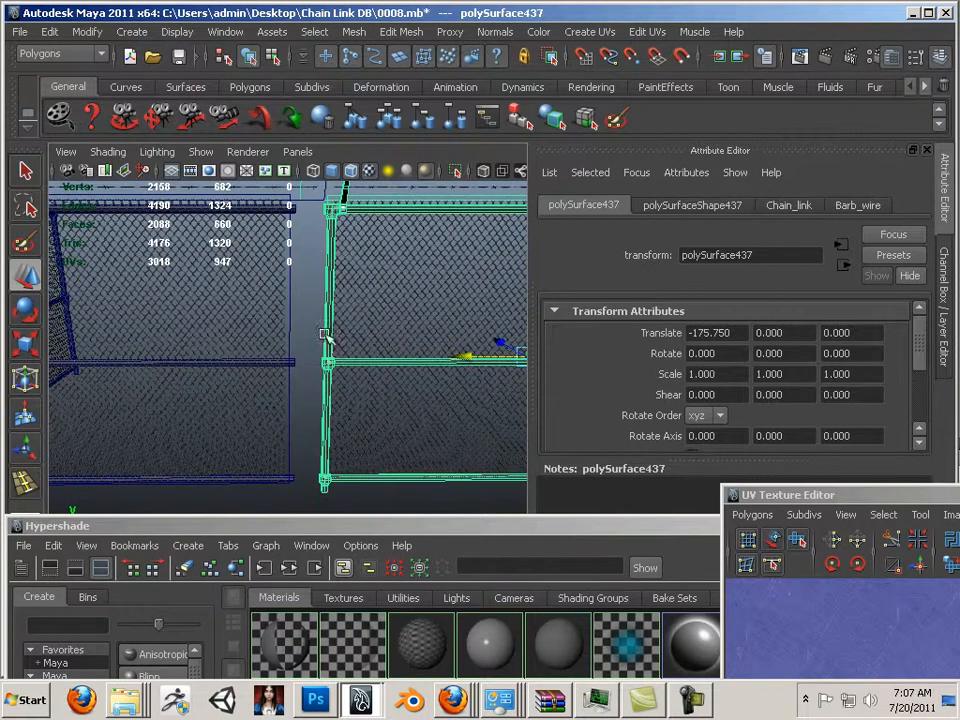
pyautogui.moveTo(461, 357); pyautogui.dragTo(435, 363)
# Select the chain-link face of the duplicated end section and nudge it along its depth axis.
pyautogui.keyDown('alt'); pyautogui.moveTo(238, 346); pyautogui.dragTo(253, 313); pyautogui.keyUp('alt')
pyautogui.keyDown('alt'); pyautogui.moveTo(253, 313); pyautogui.dragTo(291, 291, button='middle'); pyautogui.keyUp('alt')
pyautogui.keyDown('alt'); pyautogui.moveTo(291, 291); pyautogui.dragTo(237, 294); pyautogui.keyUp('alt')
pyautogui.moveTo(229, 294); pyautogui.dragTo(236, 326, button='right')
pyautogui.click(312, 348)
pyautogui.moveTo(340, 362); pyautogui.dragTo(299, 356)
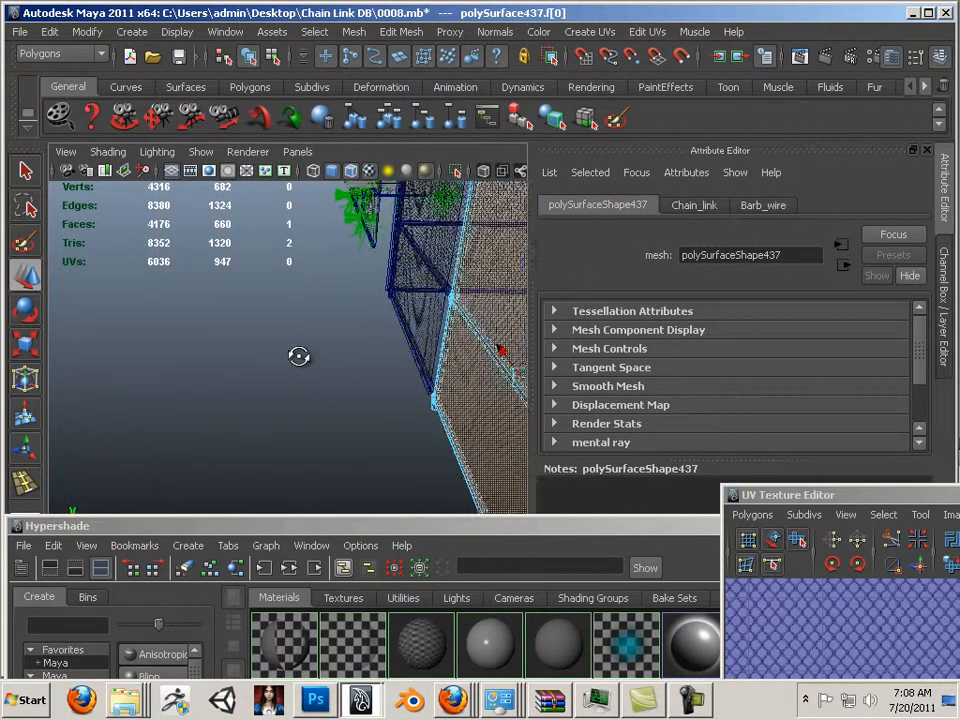
pyautogui.keyDown('alt'); pyautogui.moveTo(381, 357); pyautogui.dragTo(295, 330); pyautogui.keyUp('alt')
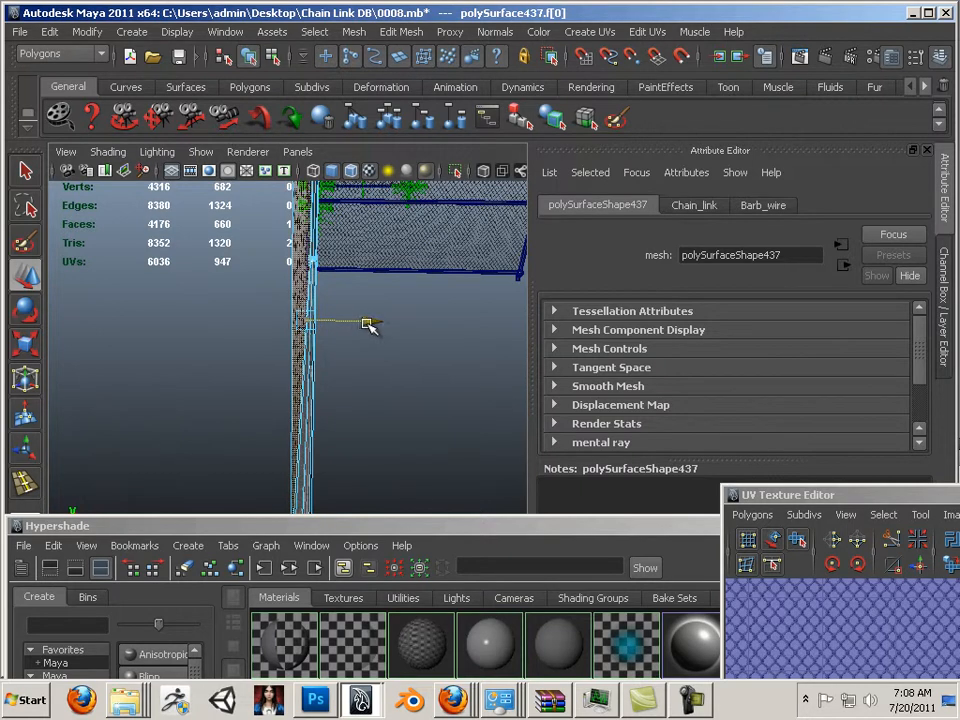
pyautogui.keyDown('alt'); pyautogui.moveTo(368, 325); pyautogui.dragTo(150, 359); pyautogui.keyUp('alt')
pyautogui.keyDown('alt'); pyautogui.moveTo(91, 382); pyautogui.dragTo(236, 358); pyautogui.keyUp('alt')
pyautogui.keyDown('alt'); pyautogui.moveTo(236, 358); pyautogui.dragTo(193, 397, button='middle'); pyautogui.keyUp('alt')
# Return to object mode and move the duplicated end section along X to a Translate X of about -170.88.
pyautogui.moveTo(262, 361); pyautogui.dragTo(306, 349, button='right')
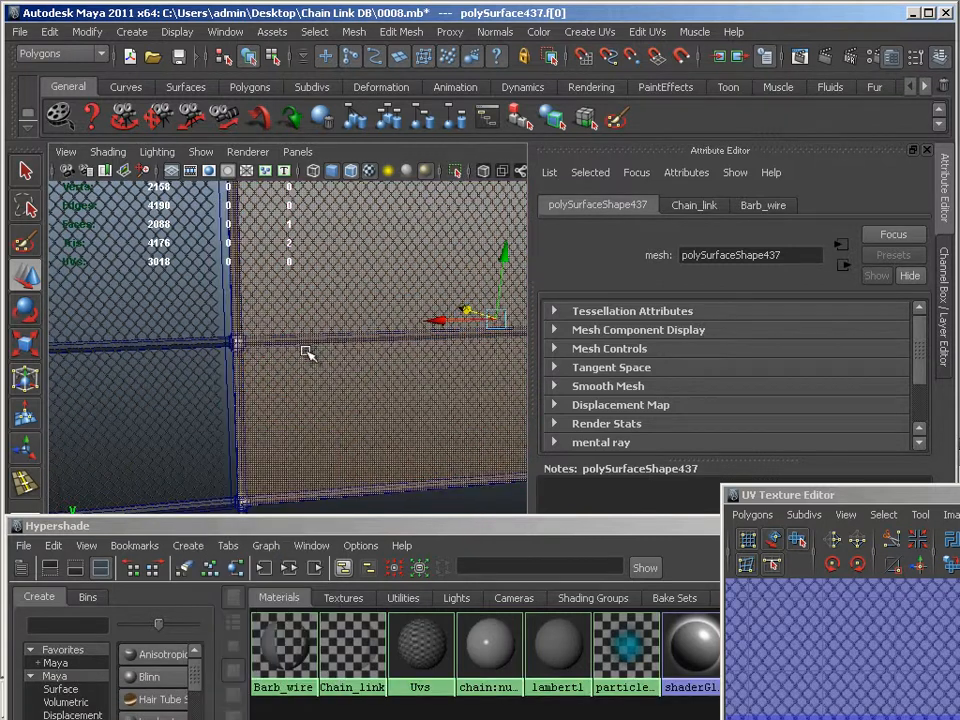
pyautogui.click(303, 349)
pyautogui.keyDown('alt'); pyautogui.moveTo(259, 366); pyautogui.dragTo(332, 349); pyautogui.keyUp('alt')
pyautogui.keyDown('alt'); pyautogui.moveTo(332, 349); pyautogui.dragTo(376, 385, button='right'); pyautogui.keyUp('alt')
pyautogui.keyDown('alt'); pyautogui.moveTo(376, 385); pyautogui.dragTo(336, 349); pyautogui.keyUp('alt')
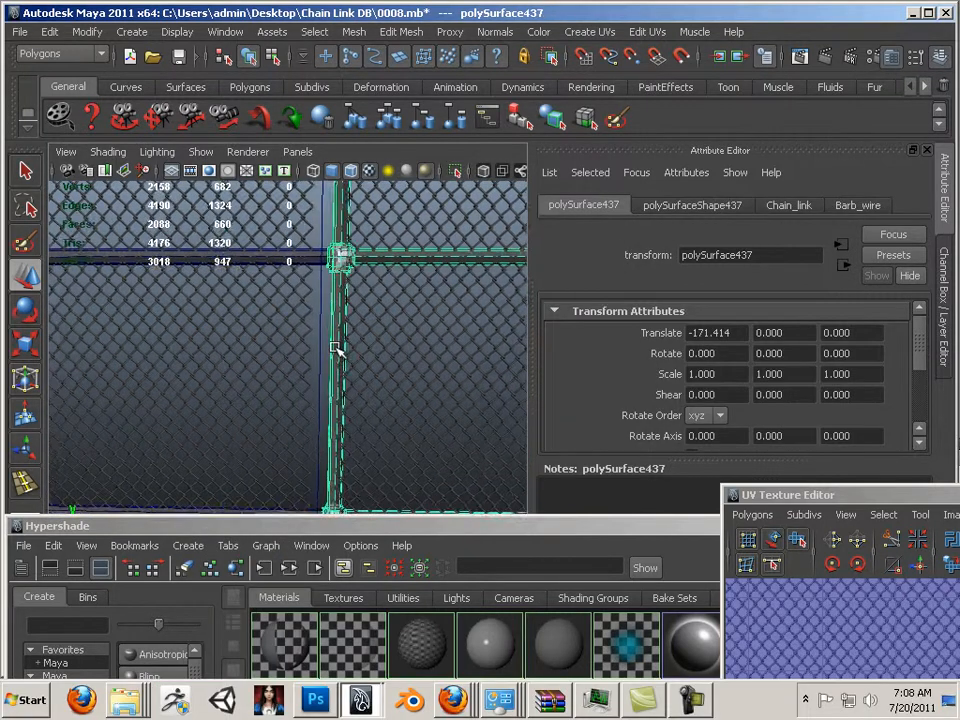
pyautogui.keyDown('alt'); pyautogui.moveTo(362, 326); pyautogui.dragTo(246, 358, button='middle'); pyautogui.keyUp('alt')
pyautogui.keyDown('alt'); pyautogui.moveTo(246, 358); pyautogui.dragTo(192, 342, button='right'); pyautogui.keyUp('alt')
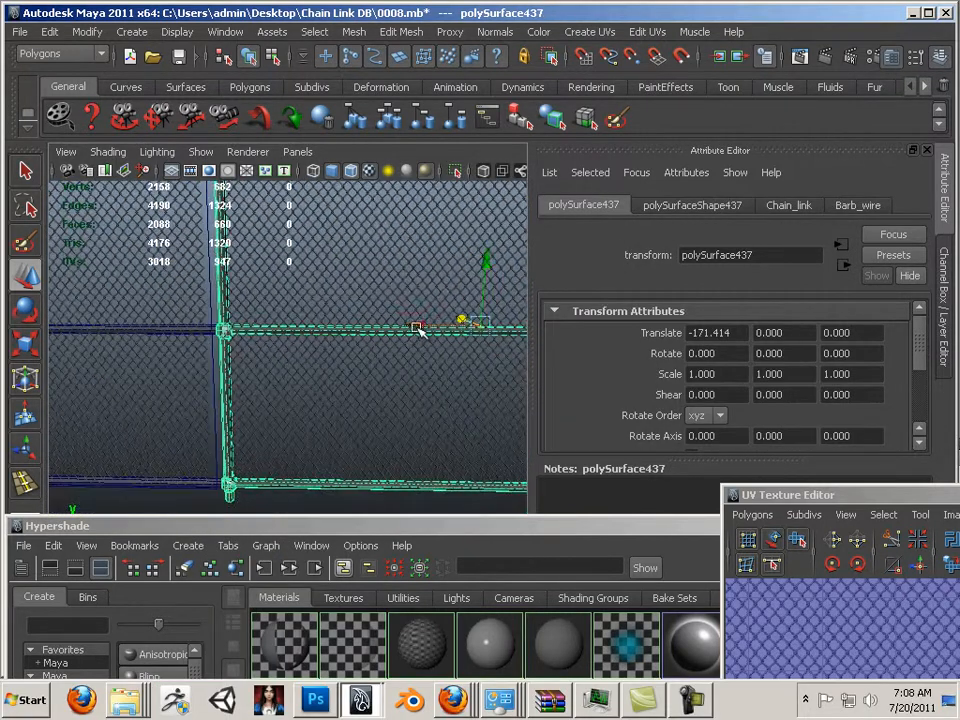
pyautogui.moveTo(418, 330); pyautogui.dragTo(290, 358)
# Stretch the neighbouring section's chain-link plane by moving its end edge along X to meet the shared post.
pyautogui.rightClick(295, 358)
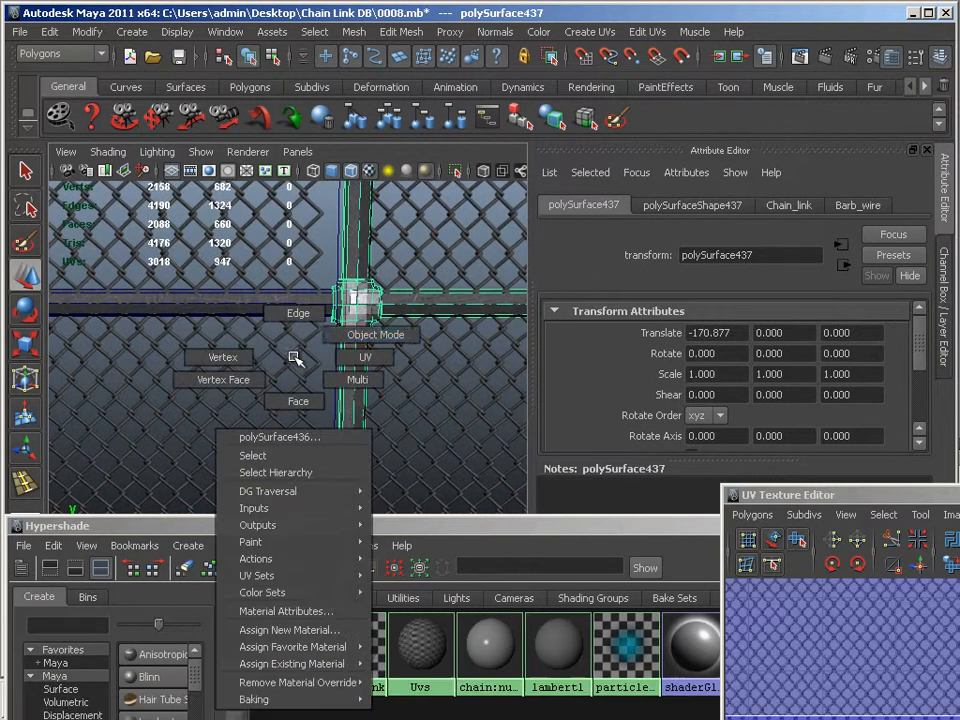
pyautogui.click(298, 315)
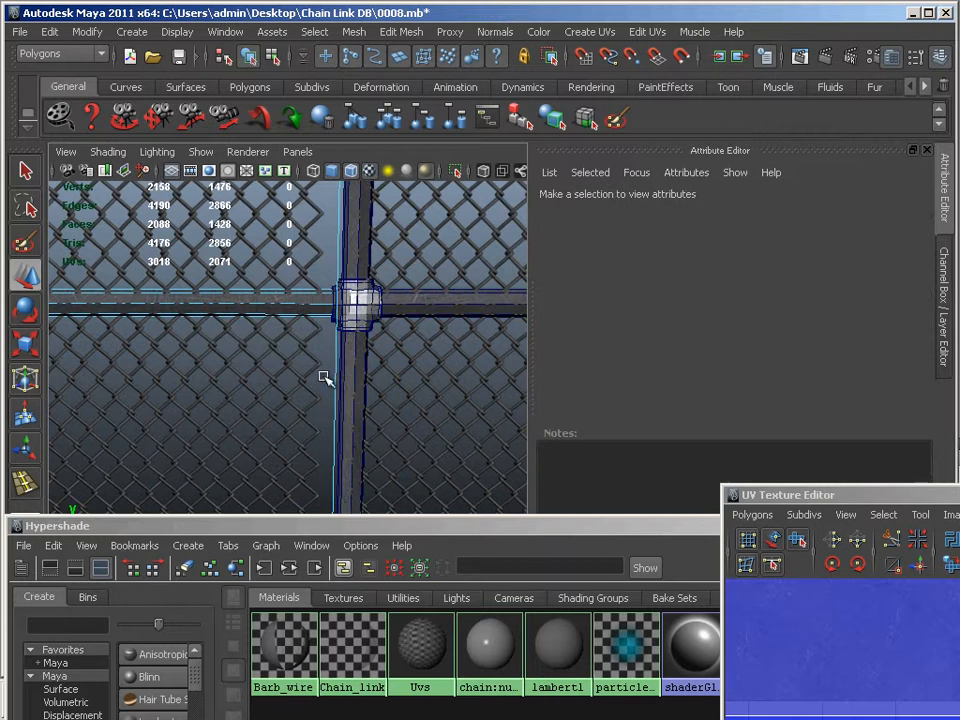
pyautogui.click(338, 377)
pyautogui.click(296, 263)
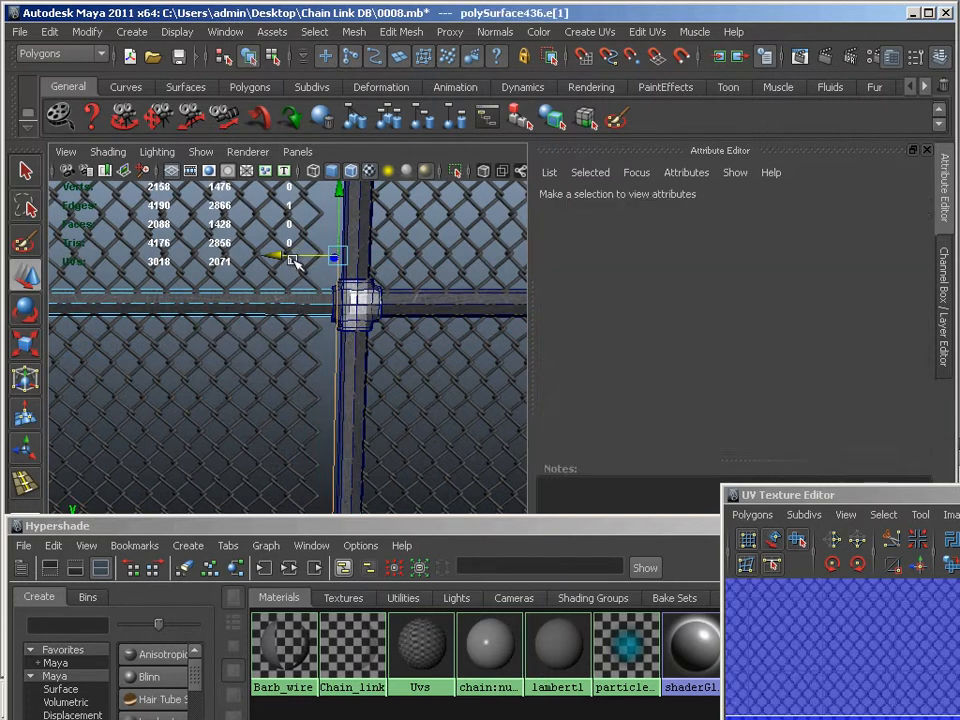
pyautogui.click(325, 271)
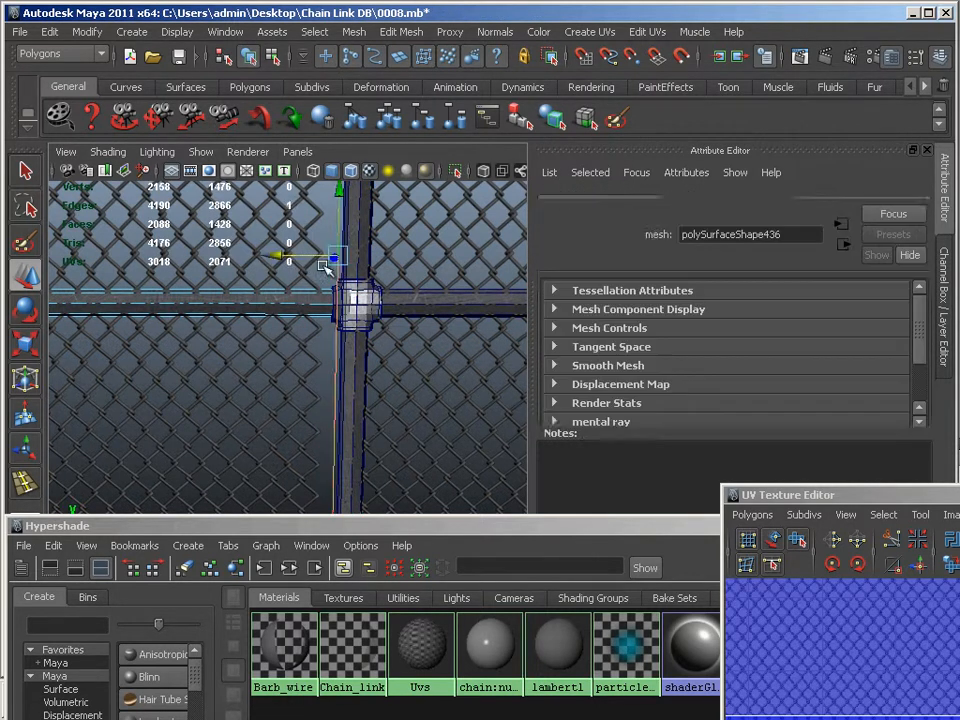
pyautogui.moveTo(309, 260); pyautogui.dragTo(321, 262)
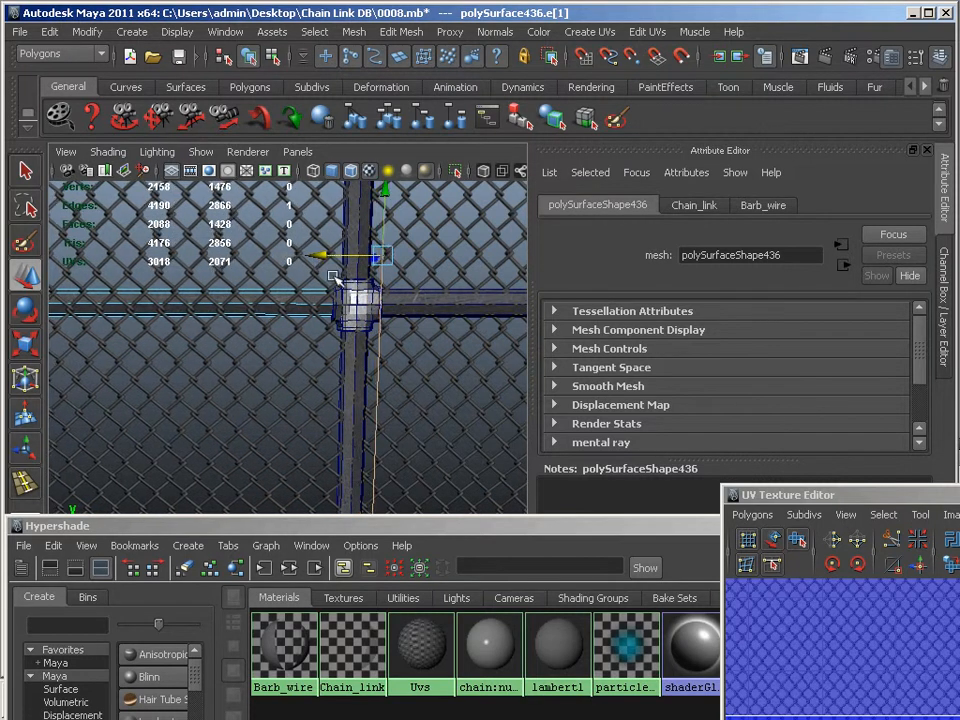
pyautogui.keyDown('alt'); pyautogui.moveTo(326, 259); pyautogui.dragTo(375, 355, button='right'); pyautogui.keyUp('alt')
pyautogui.moveTo(290, 302); pyautogui.dragTo(266, 298)
pyautogui.keyDown('alt'); pyautogui.moveTo(283, 403); pyautogui.dragTo(313, 295, button='middle'); pyautogui.keyUp('alt')
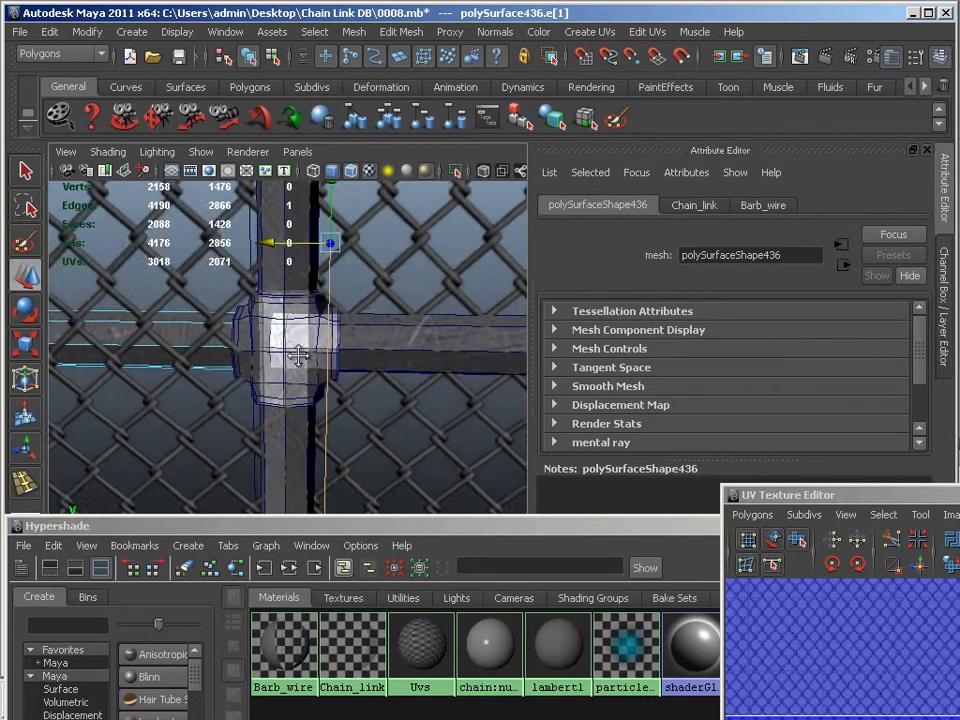
pyautogui.keyDown('alt'); pyautogui.moveTo(386, 391); pyautogui.dragTo(287, 386, button='right'); pyautogui.keyUp('alt')
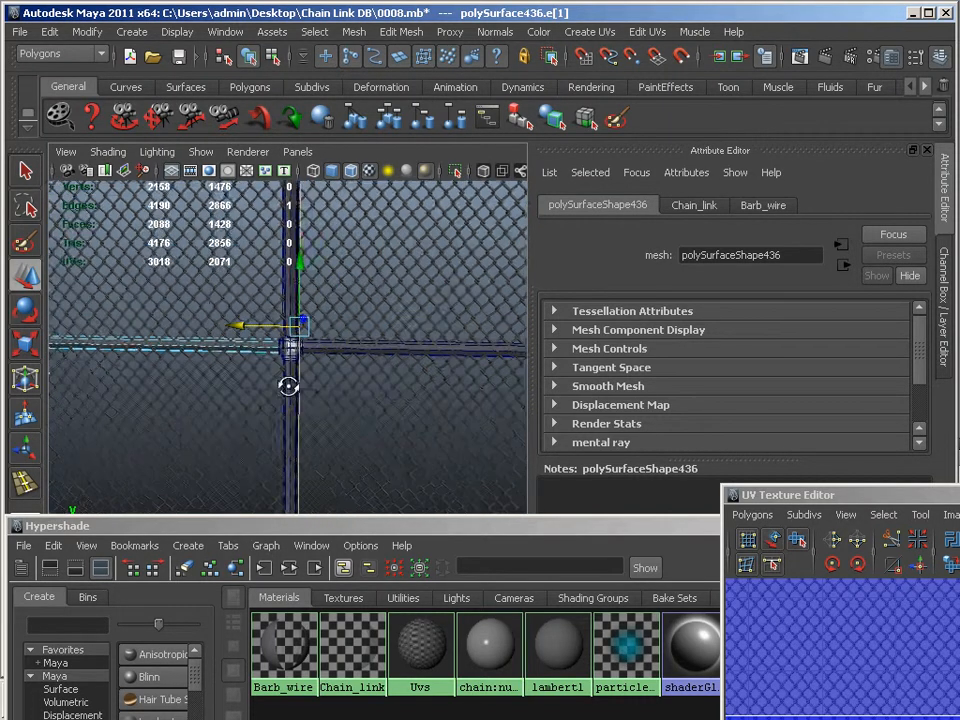
# Select the chain-link face of the duplicated end section in face mode.
pyautogui.keyDown('alt'); pyautogui.moveTo(287, 386); pyautogui.dragTo(246, 396); pyautogui.keyUp('alt')
pyautogui.keyDown('alt'); pyautogui.moveTo(246, 396); pyautogui.dragTo(384, 313, button='middle'); pyautogui.keyUp('alt')
pyautogui.keyDown('alt'); pyautogui.moveTo(384, 313); pyautogui.dragTo(311, 319); pyautogui.keyUp('alt')
pyautogui.keyDown('alt'); pyautogui.moveTo(311, 319); pyautogui.dragTo(341, 339, button='right'); pyautogui.keyUp('alt')
pyautogui.keyDown('alt'); pyautogui.moveTo(305, 337); pyautogui.dragTo(305, 281); pyautogui.keyUp('alt')
pyautogui.keyDown('alt'); pyautogui.moveTo(305, 281); pyautogui.dragTo(330, 302, button='right'); pyautogui.keyUp('alt')
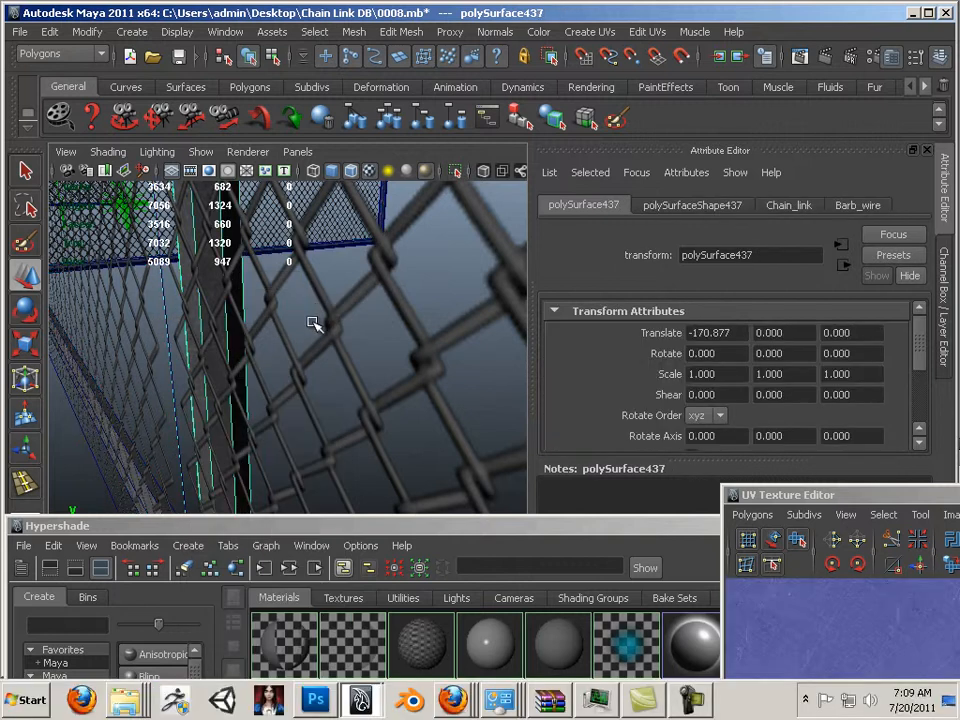
pyautogui.rightClick(313, 324)
pyautogui.click(331, 331)
pyautogui.click(330, 342)
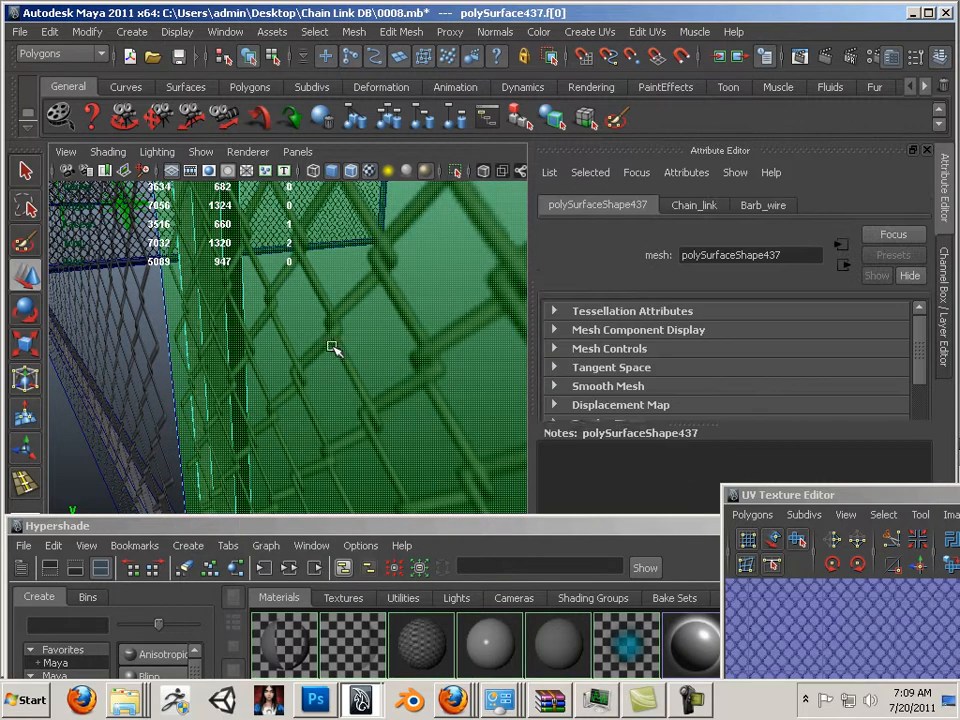
# Examine the joint between the duplicated end section and its neighbour in the perspective and top views.
pyautogui.keyDown('alt'); pyautogui.moveTo(317, 355); pyautogui.dragTo(265, 355); pyautogui.keyUp('alt')
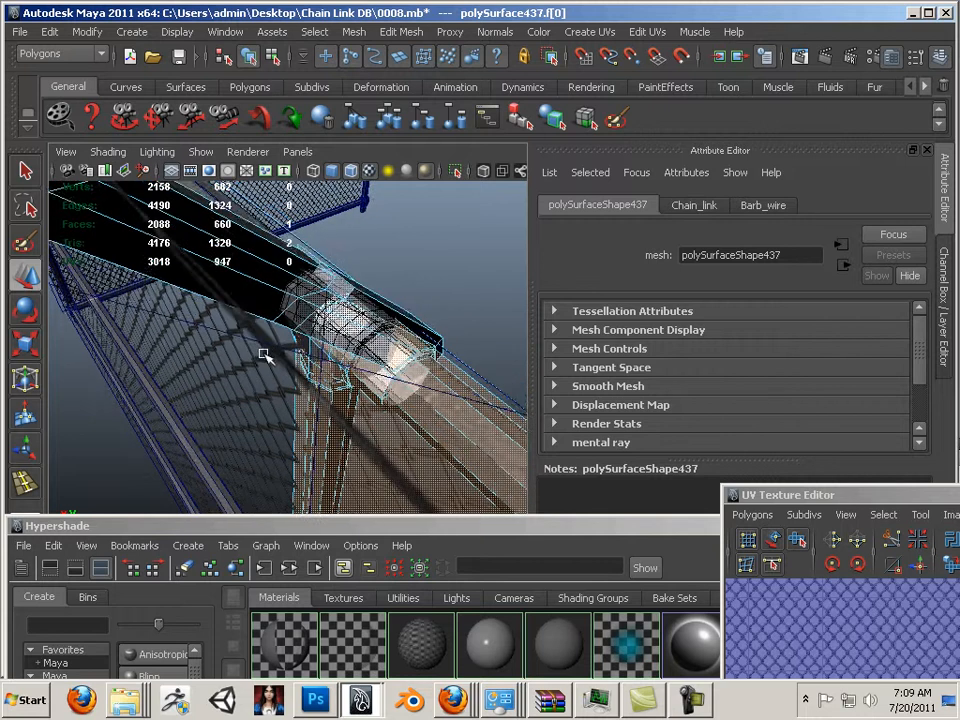
pyautogui.scroll(8, 274, 354)
pyautogui.keyDown('alt'); pyautogui.moveTo(285, 357); pyautogui.dragTo(279, 350, button='middle'); pyautogui.keyUp('alt')
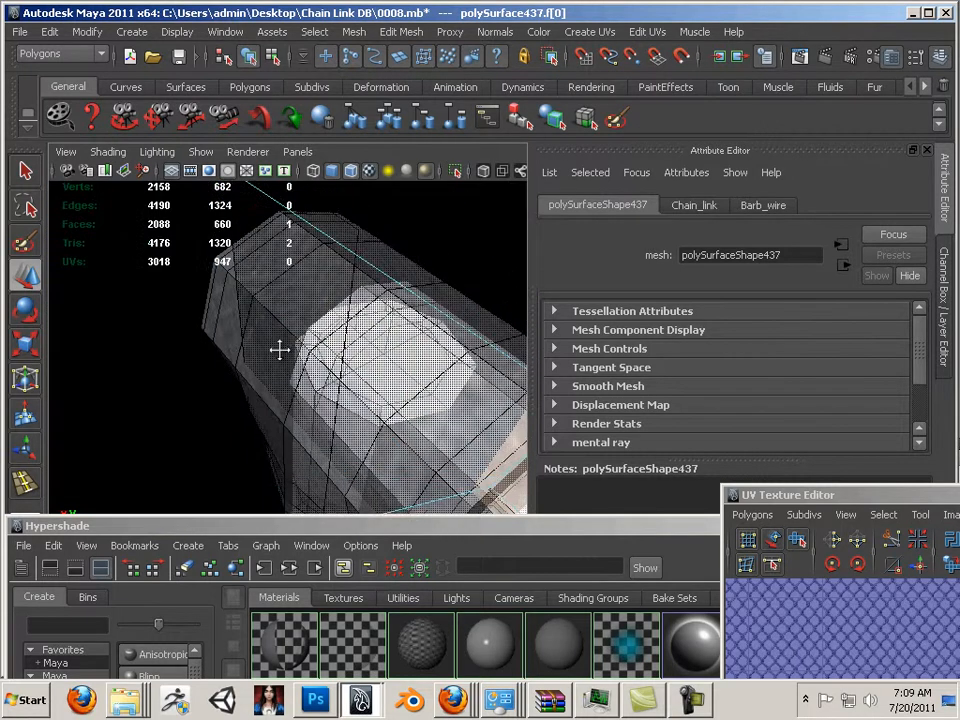
pyautogui.keyDown('alt'); pyautogui.moveTo(279, 350); pyautogui.dragTo(265, 346); pyautogui.keyUp('alt')
pyautogui.press('space')
pyautogui.press('space')
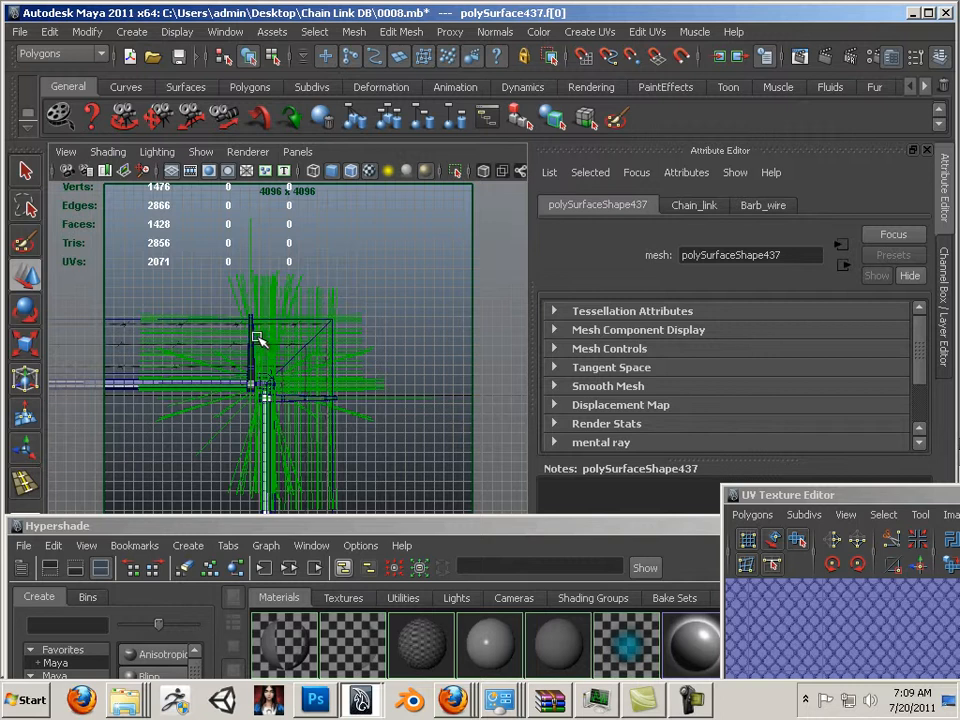
pyautogui.keyDown('alt'); pyautogui.moveTo(446, 266); pyautogui.dragTo(496, 347, button='middle'); pyautogui.keyUp('alt')
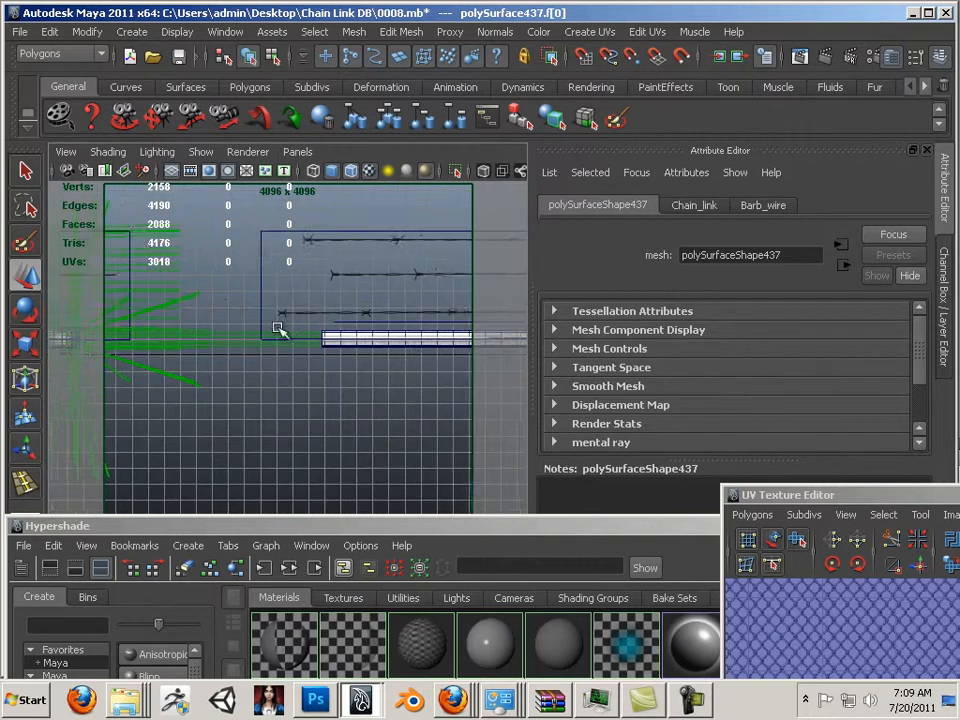
pyautogui.keyDown('alt'); pyautogui.moveTo(420, 337); pyautogui.dragTo(309, 296, button='right'); pyautogui.keyUp('alt')
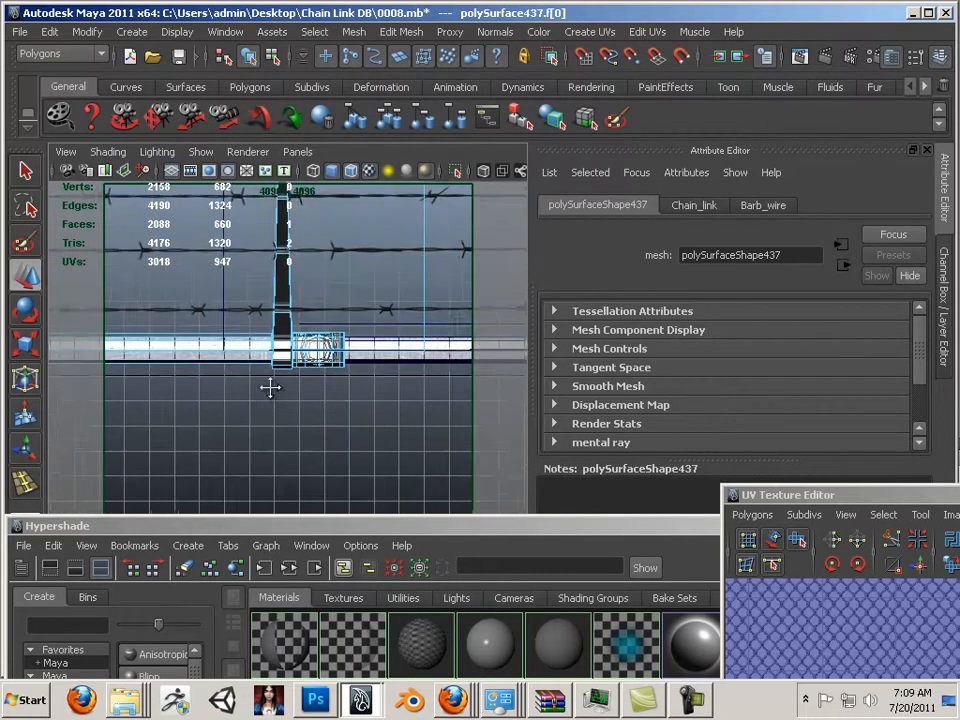
pyautogui.keyDown('alt'); pyautogui.moveTo(256, 380); pyautogui.dragTo(410, 390, button='middle'); pyautogui.keyUp('alt')
pyautogui.keyDown('alt'); pyautogui.moveTo(365, 421); pyautogui.dragTo(373, 390, button='middle'); pyautogui.keyUp('alt')
pyautogui.keyDown('alt'); pyautogui.moveTo(373, 390); pyautogui.dragTo(118, 346, button='right'); pyautogui.keyUp('alt')
pyautogui.keyDown('alt'); pyautogui.moveTo(163, 348); pyautogui.dragTo(403, 348, button='middle'); pyautogui.keyUp('alt')
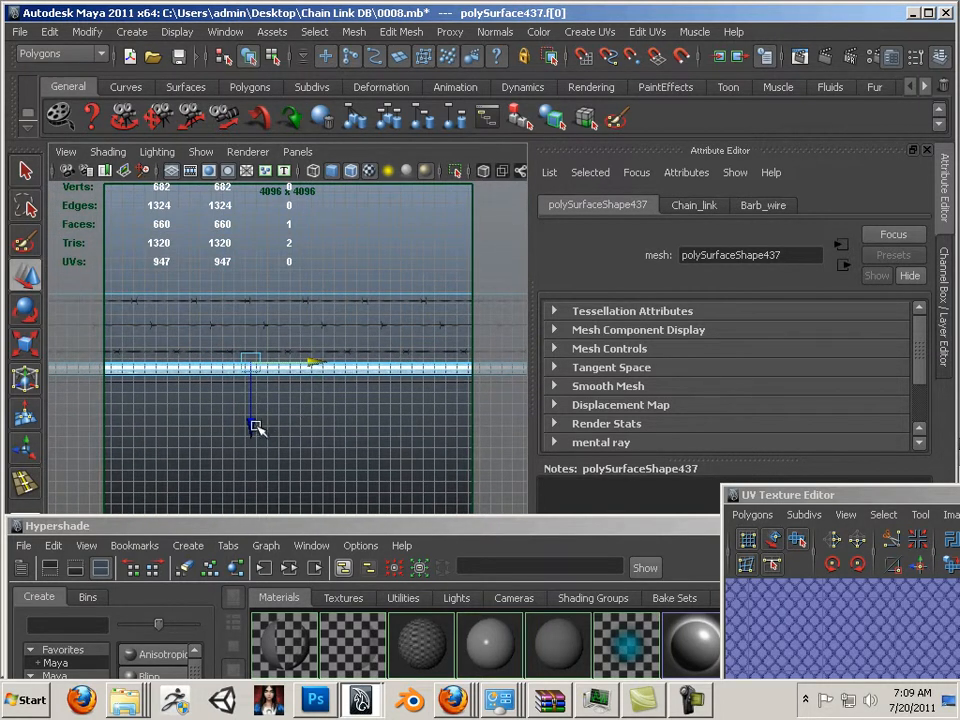
# Correct the chain-link face's position along its depth axis against the neighbouring section's chain-link plane in the top view.
pyautogui.hotkey('ctrl', 'z')
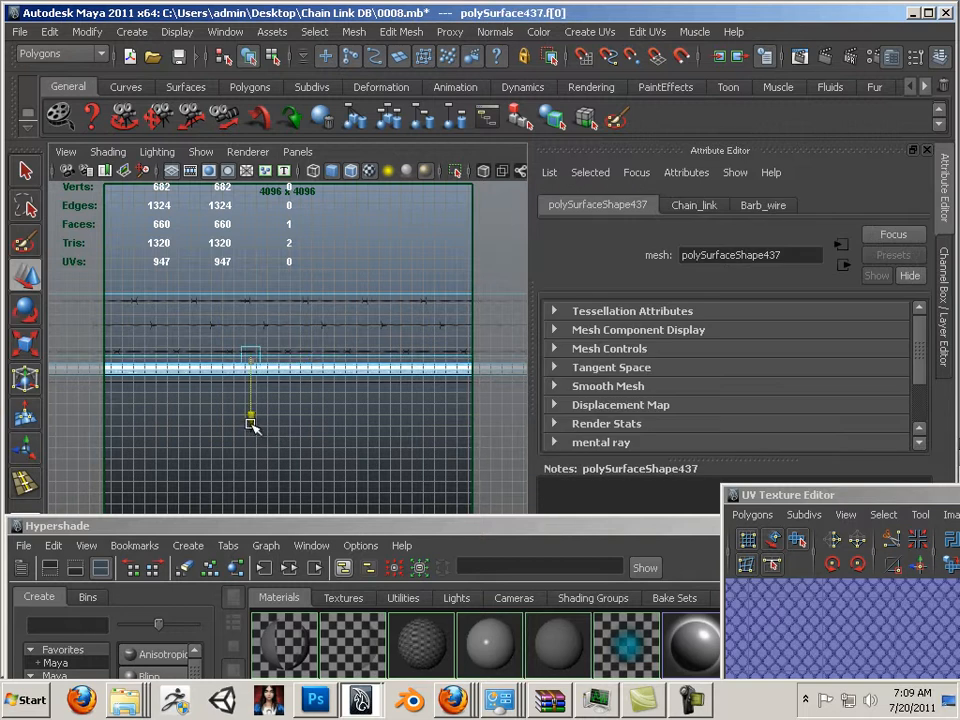
pyautogui.keyDown('alt'); pyautogui.moveTo(253, 425); pyautogui.dragTo(150, 399, button='middle'); pyautogui.keyUp('alt')
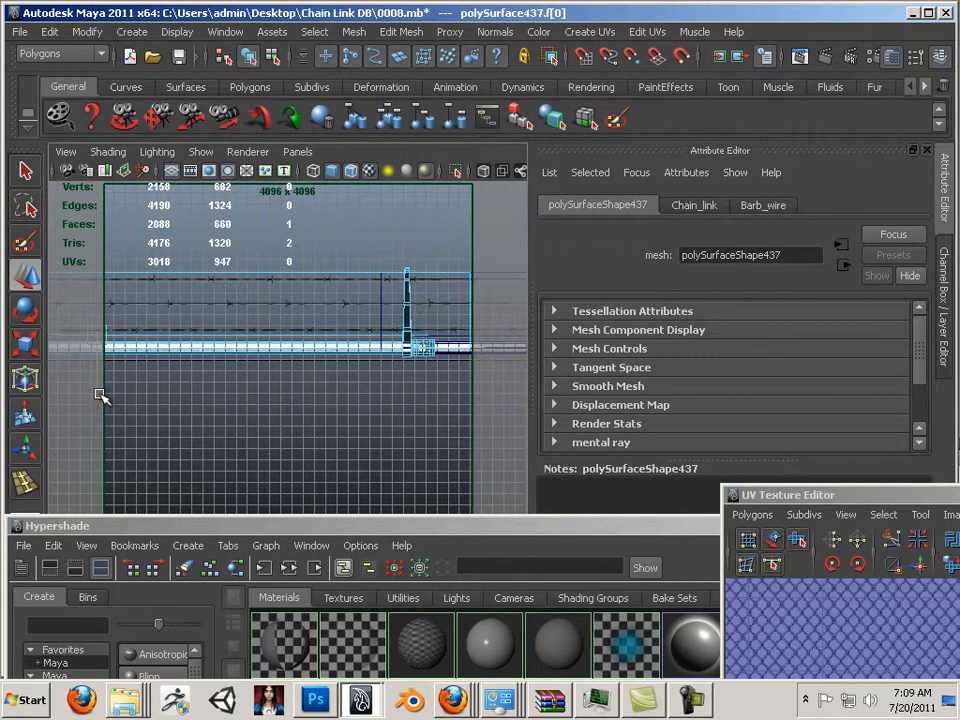
pyautogui.keyDown('alt'); pyautogui.moveTo(258, 387); pyautogui.dragTo(144, 445, button='middle'); pyautogui.keyUp('alt')
pyautogui.keyDown('alt'); pyautogui.moveTo(225, 460); pyautogui.dragTo(338, 500, button='right'); pyautogui.keyUp('alt')
pyautogui.keyDown('alt'); pyautogui.moveTo(338, 500); pyautogui.dragTo(260, 312, button='middle'); pyautogui.keyUp('alt')
pyautogui.keyDown('alt'); pyautogui.moveTo(290, 345); pyautogui.dragTo(408, 405, button='right'); pyautogui.keyUp('alt')
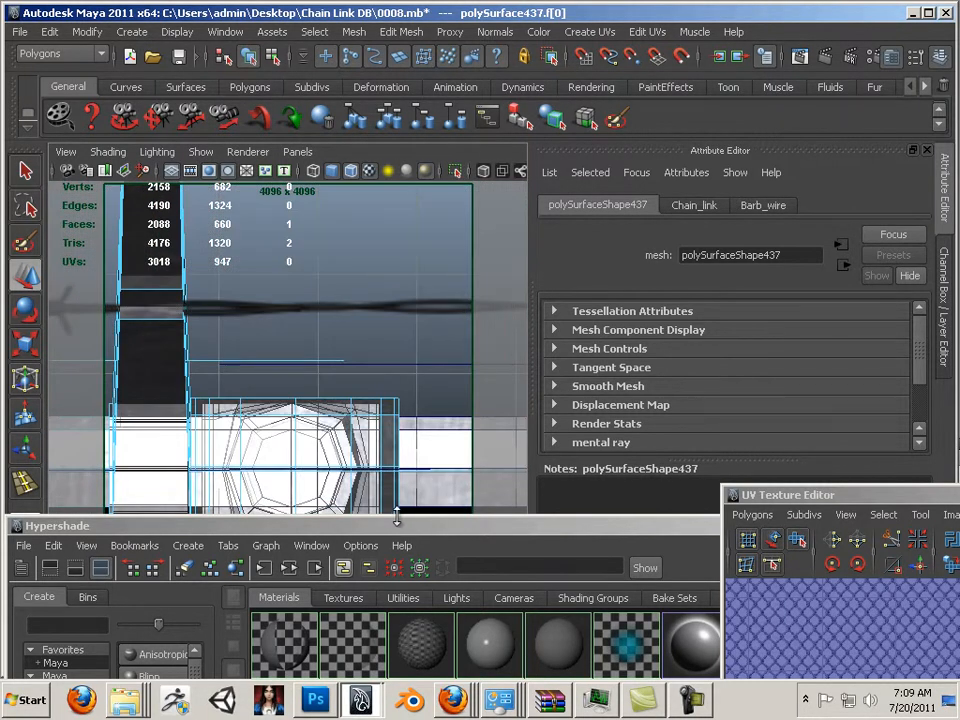
pyautogui.keyDown('alt'); pyautogui.moveTo(390, 423); pyautogui.dragTo(150, 355, button='right'); pyautogui.keyUp('alt')
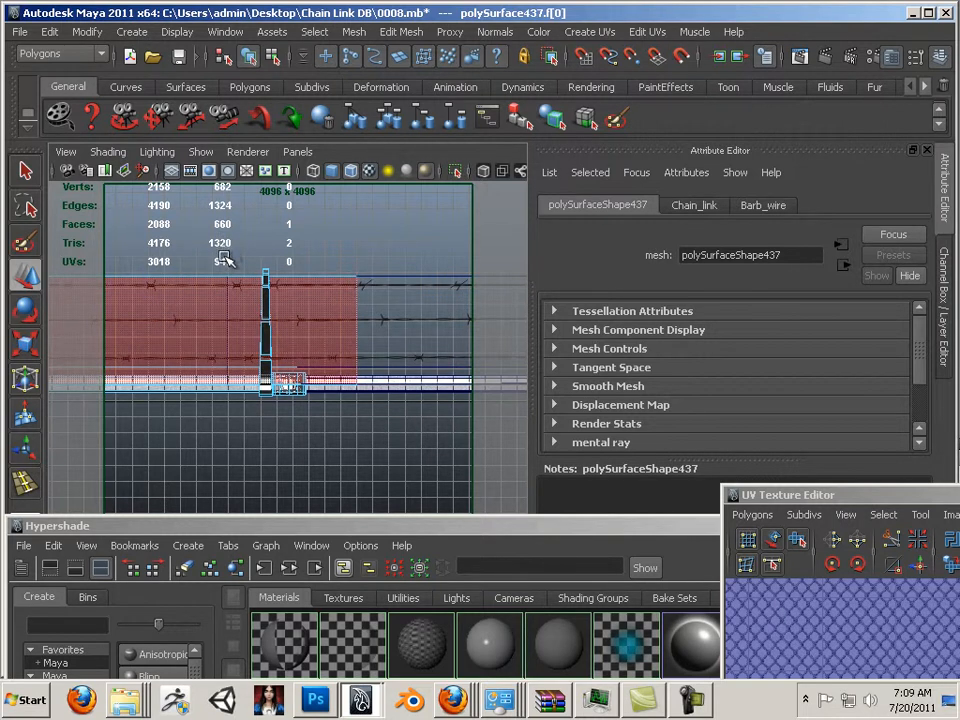
# Go back to the perspective view and return the duplicated end section to object mode.
pyautogui.press('space')
pyautogui.press('space')
pyautogui.keyDown('alt'); pyautogui.moveTo(287, 264); pyautogui.dragTo(316, 415); pyautogui.keyUp('alt')
pyautogui.rightClick(320, 364)
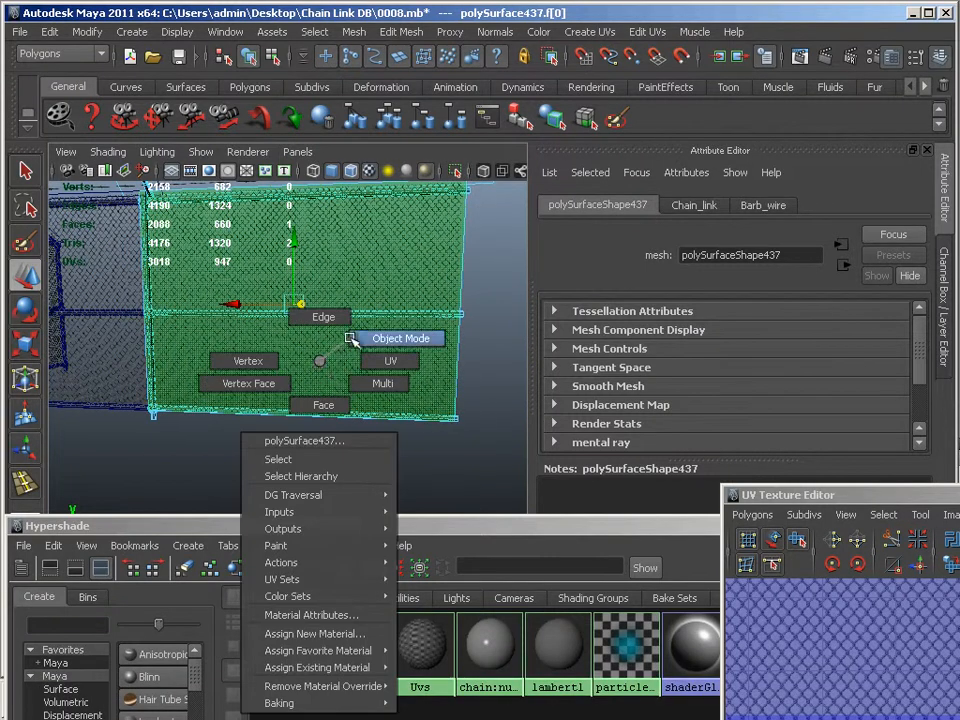
pyautogui.click(352, 339)
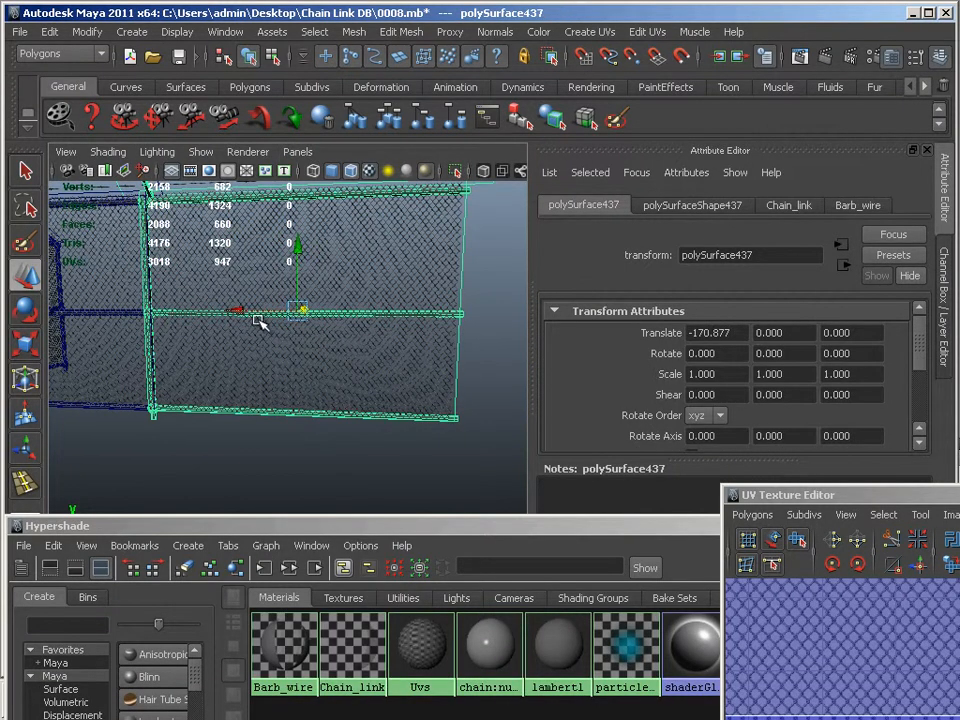
# Duplicate the end section and move the copy along X to a Translate X of about -230.94.
pyautogui.hotkey('ctrl', 'd')
pyautogui.moveTo(359, 335); pyautogui.dragTo(339, 354, button='middle')
pyautogui.keyDown('alt'); pyautogui.moveTo(339, 354); pyautogui.dragTo(343, 383, button='right'); pyautogui.keyUp('alt')
pyautogui.keyDown('alt'); pyautogui.moveTo(352, 375); pyautogui.dragTo(336, 387, button='middle'); pyautogui.keyUp('alt')
pyautogui.keyDown('alt'); pyautogui.moveTo(413, 357); pyautogui.dragTo(403, 357, button='right'); pyautogui.keyUp('alt')
pyautogui.keyDown('alt'); pyautogui.moveTo(402, 357); pyautogui.dragTo(336, 349, button='middle'); pyautogui.keyUp('alt')
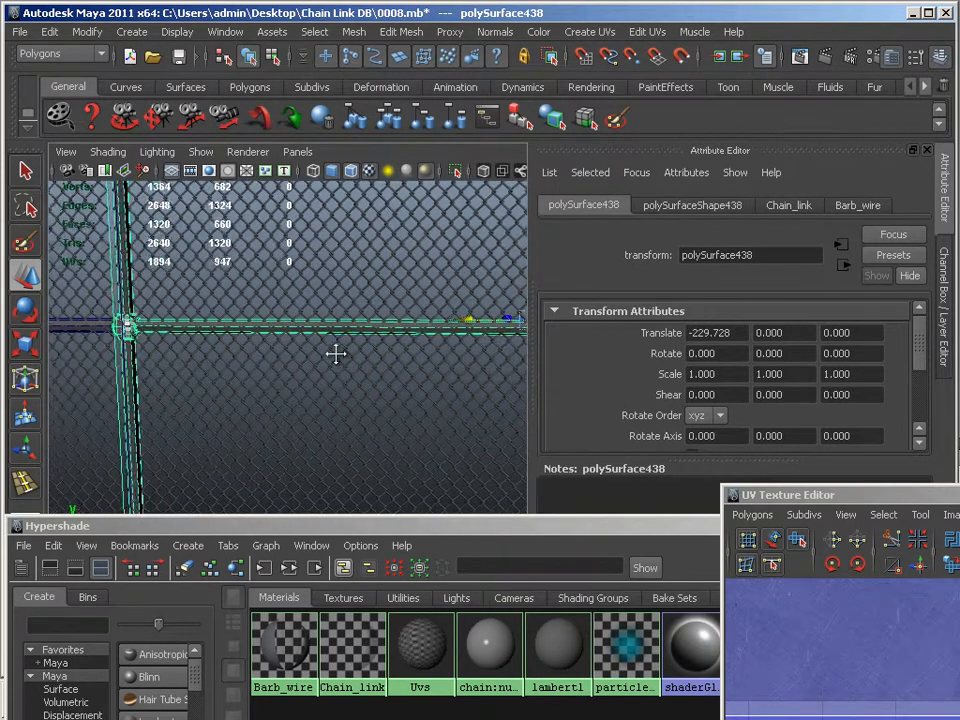
pyautogui.moveTo(512, 325)
pyautogui.mouseDown()
pyautogui.moveTo(537, 335)
pyautogui.moveTo(529, 334)
pyautogui.mouseUp()
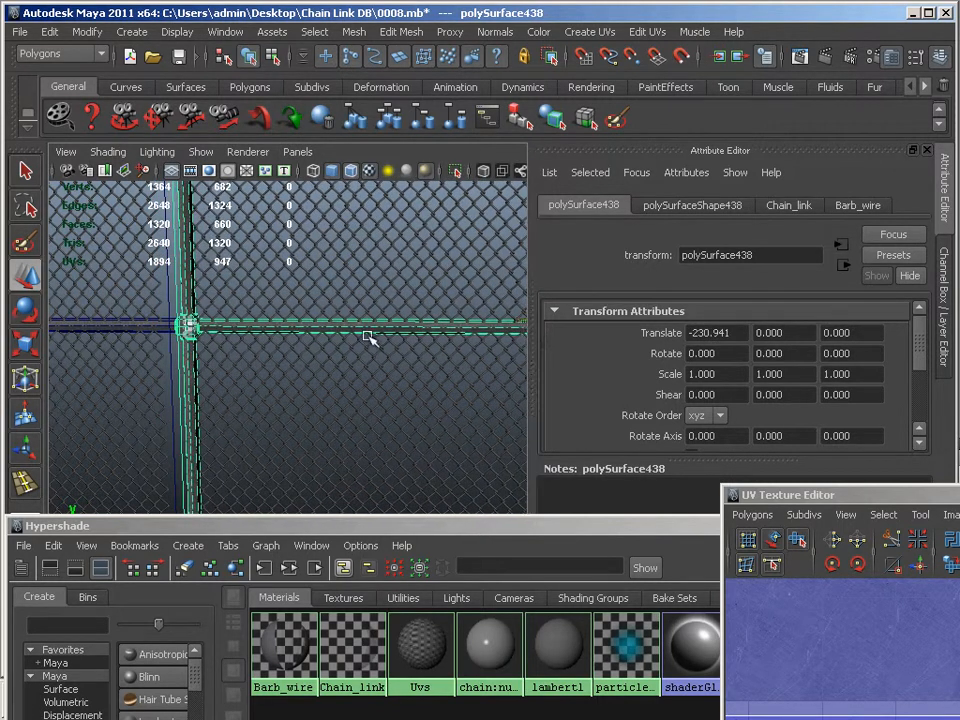
# Stretch the original end section's chain-link plane by moving its end edge along X to the post shared with the copy.
pyautogui.keyDown('alt'); pyautogui.moveTo(192, 343); pyautogui.dragTo(314, 331, button='middle'); pyautogui.keyUp('alt')
pyautogui.keyDown('alt'); pyautogui.moveTo(288, 328); pyautogui.dragTo(202, 316, button='right'); pyautogui.keyUp('alt')
pyautogui.keyDown('alt'); pyautogui.moveTo(202, 316); pyautogui.dragTo(310, 318, button='middle'); pyautogui.keyUp('alt')
pyautogui.keyDown('alt'); pyautogui.moveTo(310, 318); pyautogui.dragTo(425, 350, button='right'); pyautogui.keyUp('alt')
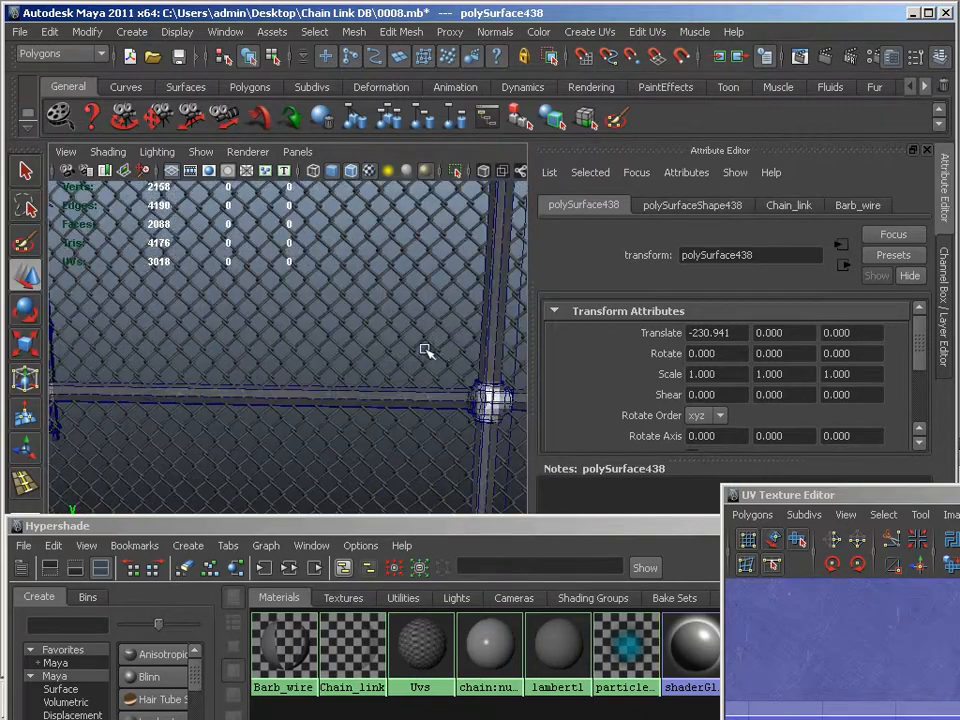
pyautogui.keyDown('alt'); pyautogui.moveTo(447, 350); pyautogui.dragTo(152, 336, button='middle'); pyautogui.keyUp('alt')
pyautogui.keyDown('alt'); pyautogui.moveTo(152, 336); pyautogui.dragTo(80, 334, button='right'); pyautogui.keyUp('alt')
pyautogui.keyDown('alt'); pyautogui.moveTo(350, 338); pyautogui.dragTo(264, 341, button='middle'); pyautogui.keyUp('alt')
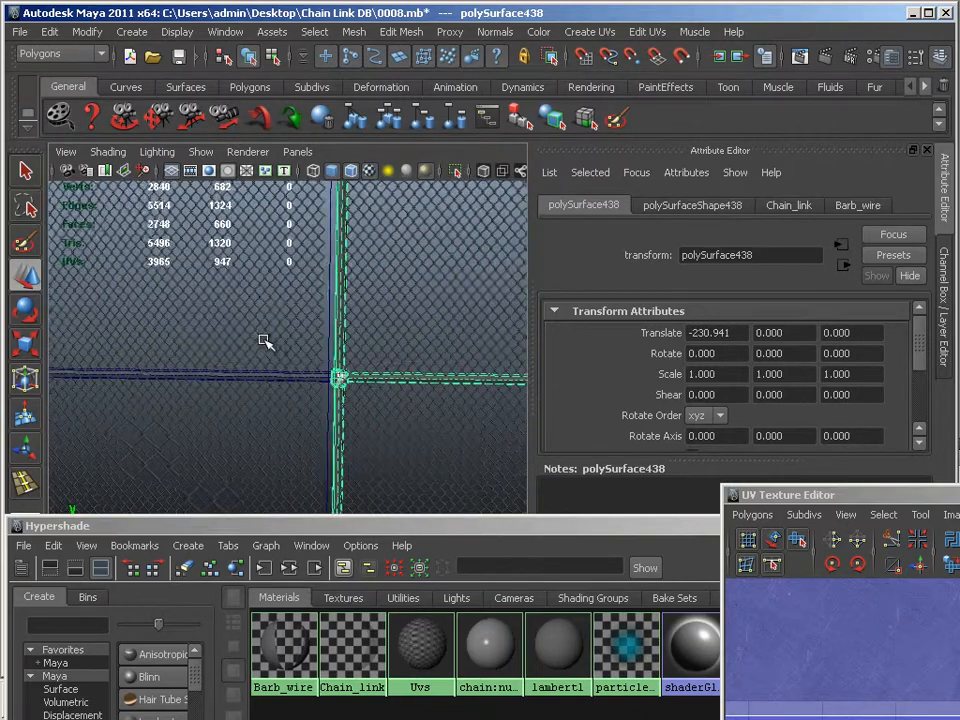
pyautogui.keyDown('alt'); pyautogui.moveTo(264, 341); pyautogui.dragTo(343, 362, button='right'); pyautogui.keyUp('alt')
pyautogui.keyDown('alt'); pyautogui.moveTo(343, 362); pyautogui.dragTo(313, 363, button='middle'); pyautogui.keyUp('alt')
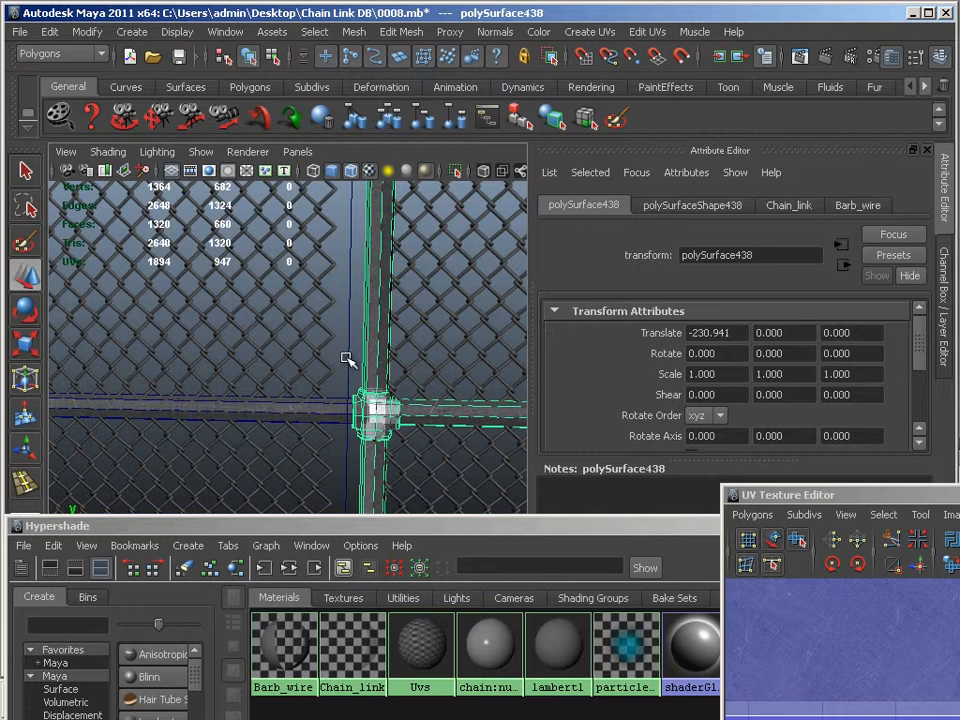
pyautogui.moveTo(346, 358); pyautogui.dragTo(346, 336, button='right')
pyautogui.click(348, 339)
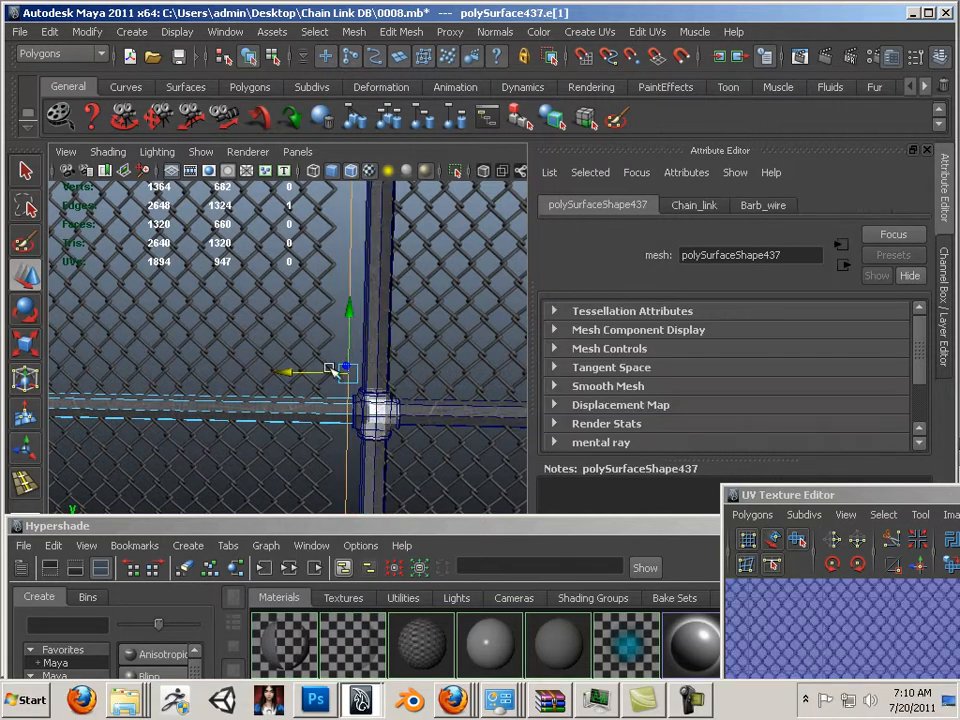
pyautogui.moveTo(308, 377); pyautogui.dragTo(352, 381)
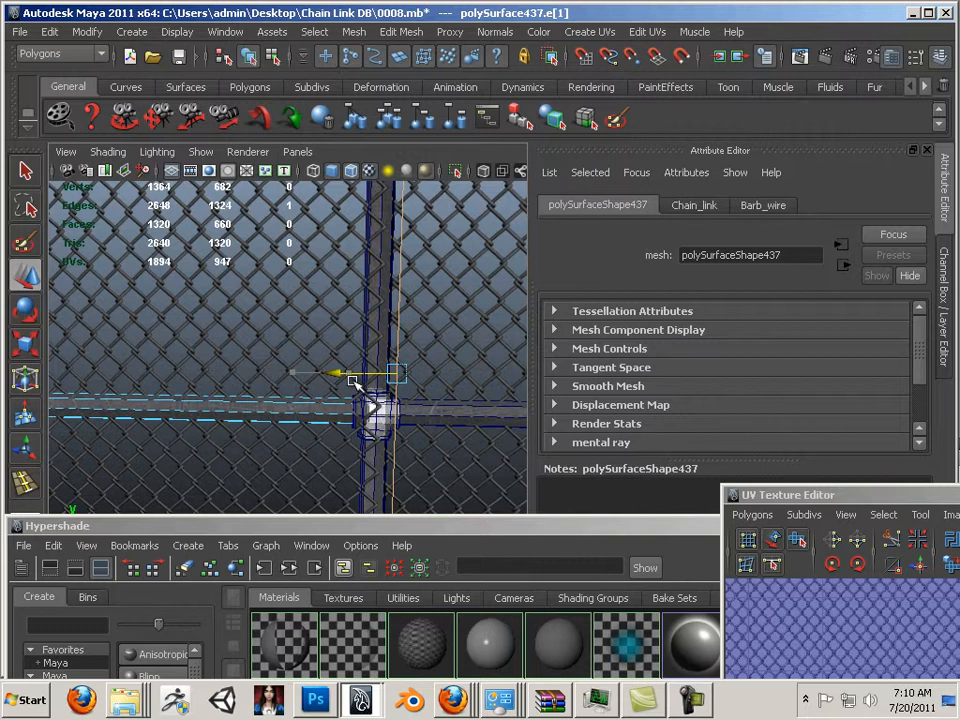
# Return to object mode and delete the newest copy at the end of the fence row.
pyautogui.keyDown('alt'); pyautogui.moveTo(422, 392); pyautogui.dragTo(334, 373, button='right'); pyautogui.keyUp('alt')
pyautogui.keyDown('alt'); pyautogui.moveTo(347, 378); pyautogui.dragTo(396, 388); pyautogui.keyUp('alt')
pyautogui.moveTo(397, 360); pyautogui.dragTo(450, 345, button='right')
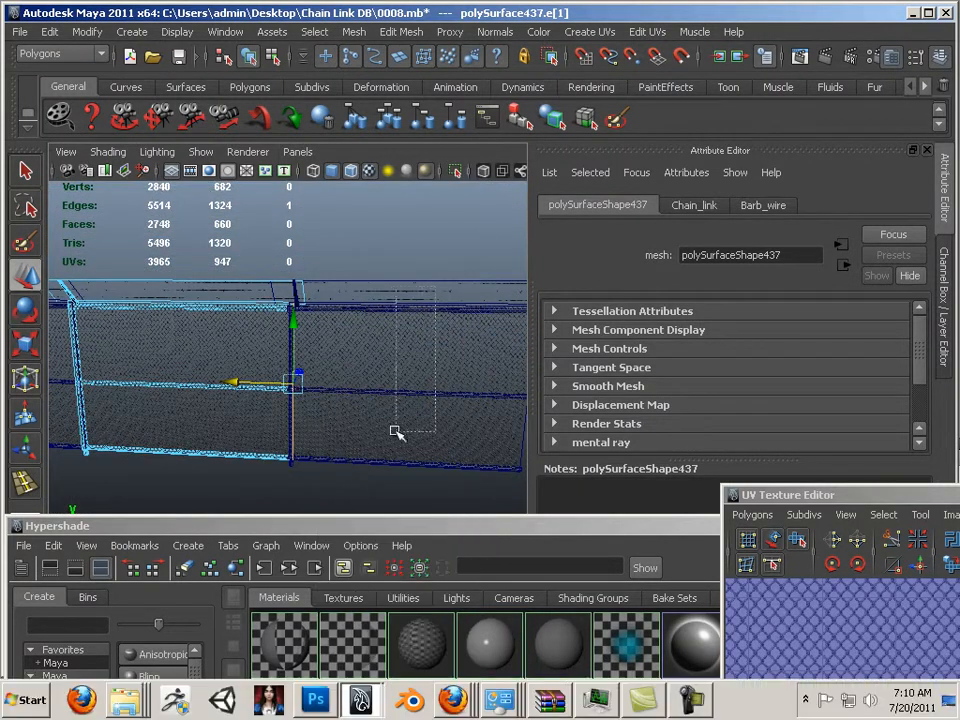
pyautogui.click(396, 459)
pyautogui.press('Delete')
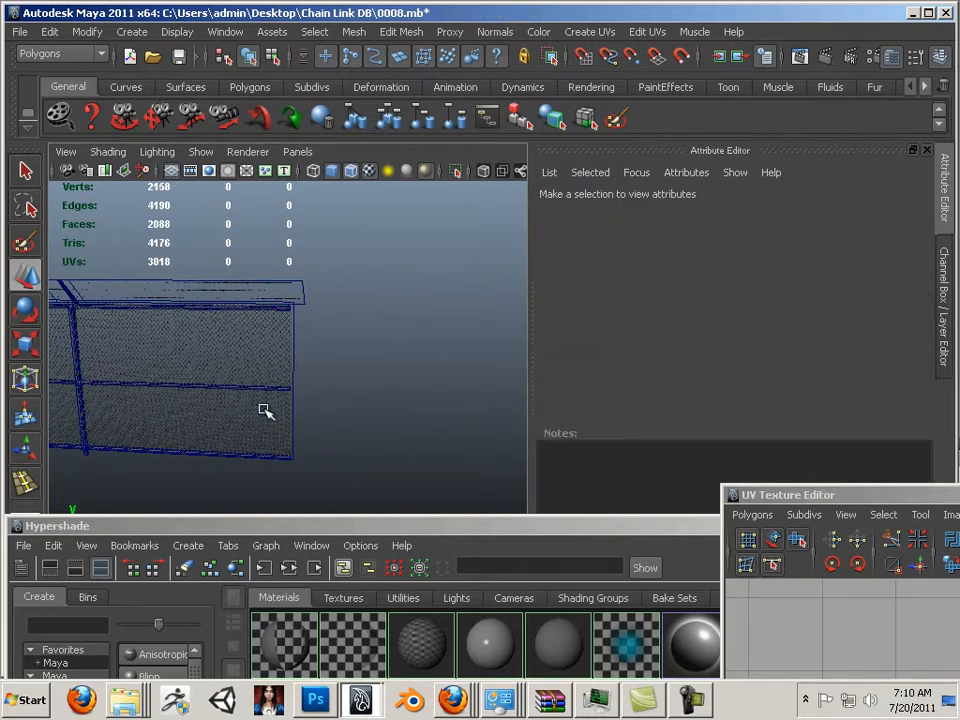
# Duplicate the stretched end section and move the copy along X until its post meets the end of the row.
pyautogui.keyDown('alt'); pyautogui.moveTo(266, 409); pyautogui.dragTo(327, 383); pyautogui.keyUp('alt')
pyautogui.click(223, 409)
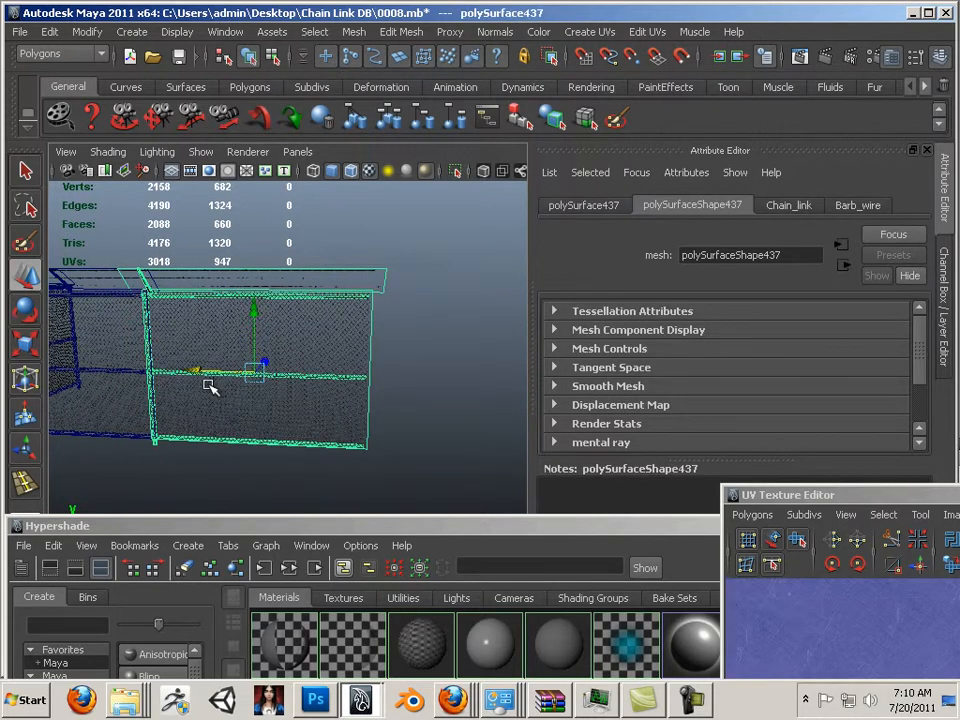
pyautogui.hotkey('ctrl', 'd')
pyautogui.moveTo(199, 381); pyautogui.dragTo(420, 421)
pyautogui.scroll(8, 404, 418)
pyautogui.keyDown('alt'); pyautogui.moveTo(430, 428); pyautogui.dragTo(272, 397, button='middle'); pyautogui.keyUp('alt')
pyautogui.scroll(-5, 340, 382)
pyautogui.scroll(4, 340, 382)
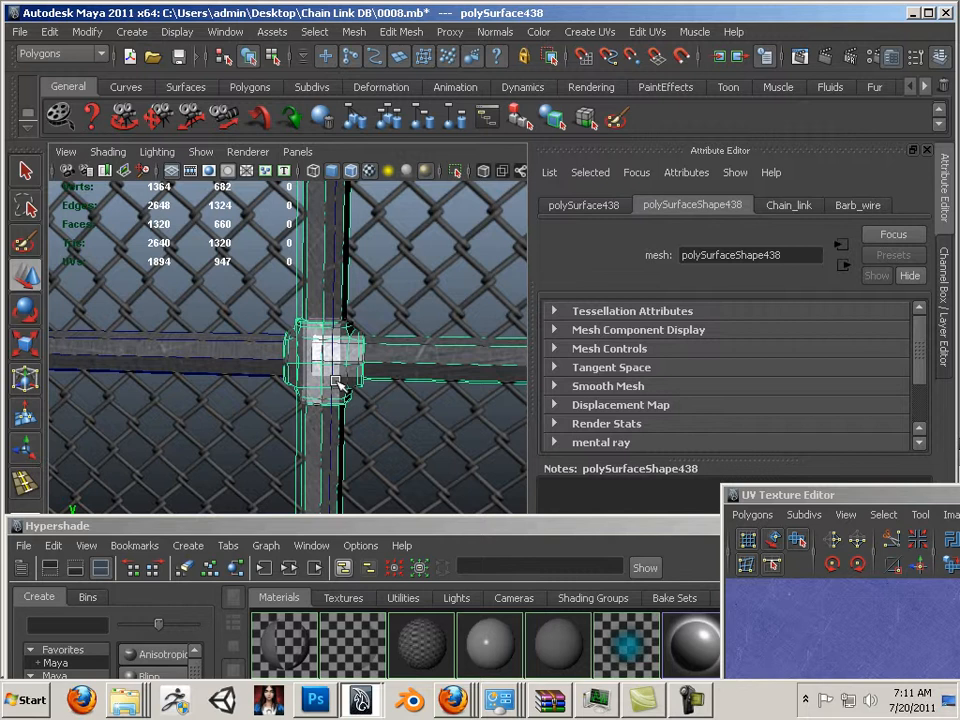
# Check the whole fence row and delete the copy made from the stretched section.
pyautogui.keyDown('alt'); pyautogui.moveTo(335, 382); pyautogui.dragTo(222, 378, button='right'); pyautogui.keyUp('alt')
pyautogui.keyDown('alt'); pyautogui.moveTo(222, 378); pyautogui.dragTo(345, 378); pyautogui.keyUp('alt')
pyautogui.keyDown('alt'); pyautogui.moveTo(345, 378); pyautogui.dragTo(236, 375, button='right'); pyautogui.keyUp('alt')
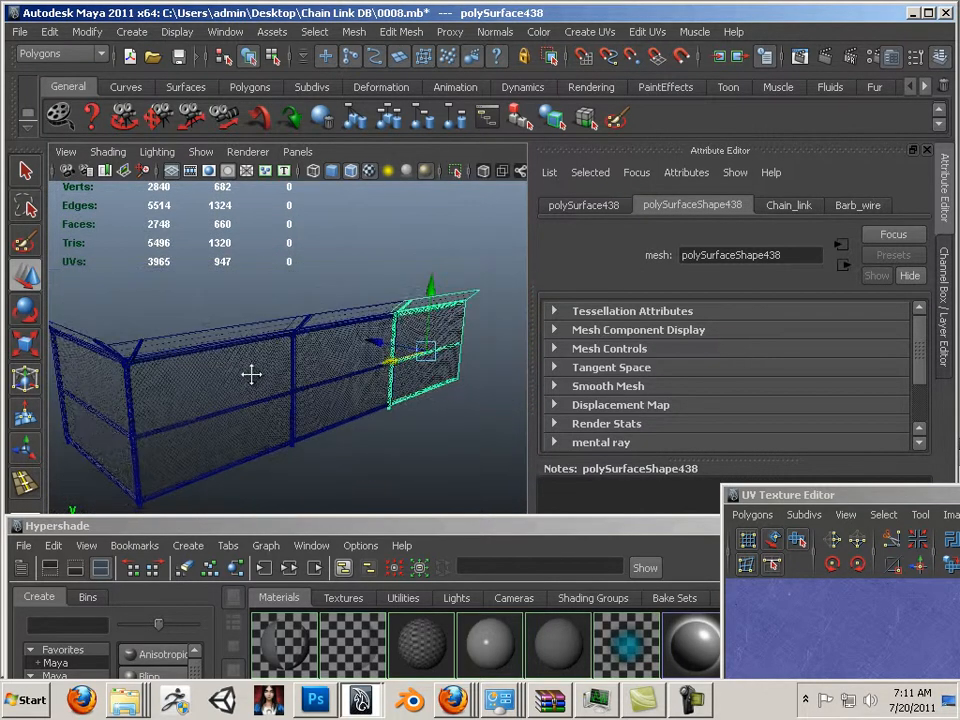
pyautogui.keyDown('alt'); pyautogui.moveTo(251, 373); pyautogui.dragTo(244, 384, button='middle'); pyautogui.keyUp('alt')
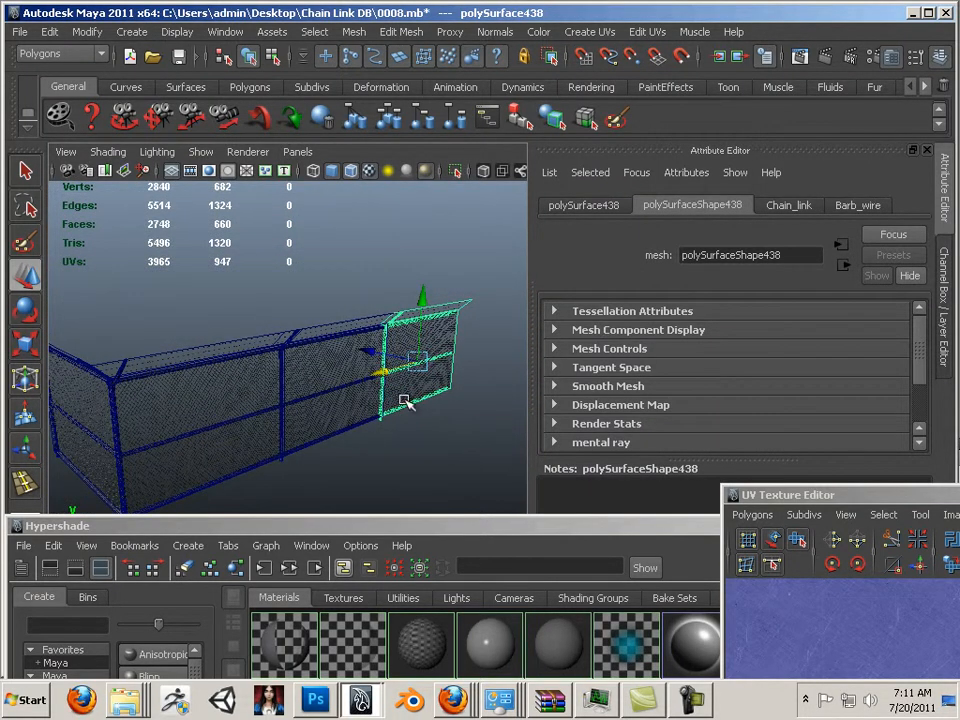
pyautogui.press('Delete')
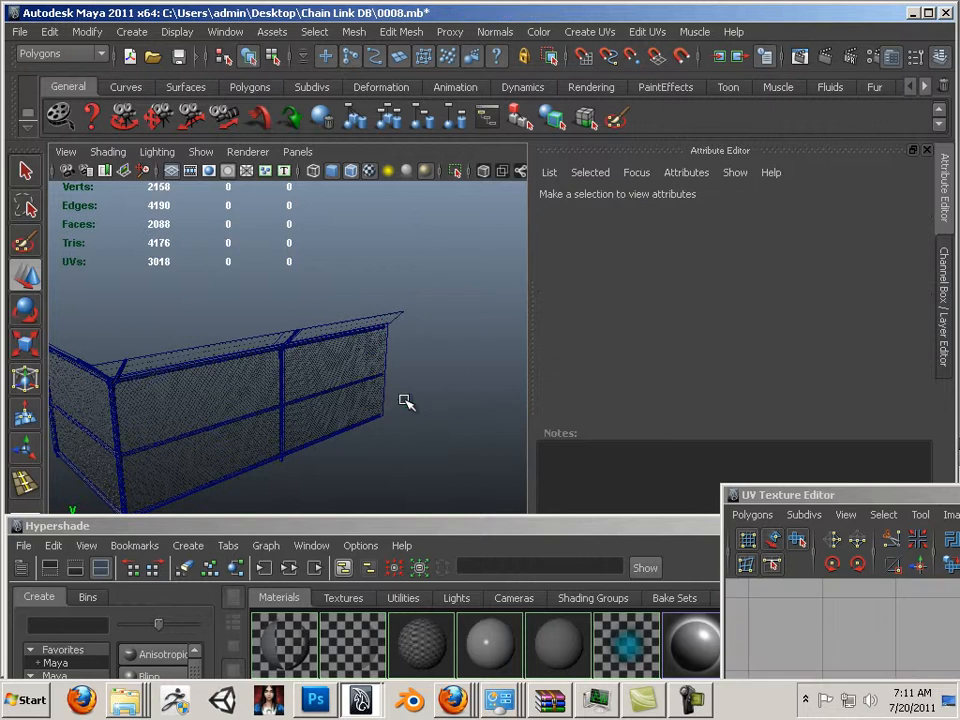
# Duplicate the end section again and move the copy away from the row to a Translate Z of about 79.45.
pyautogui.click(350, 394)
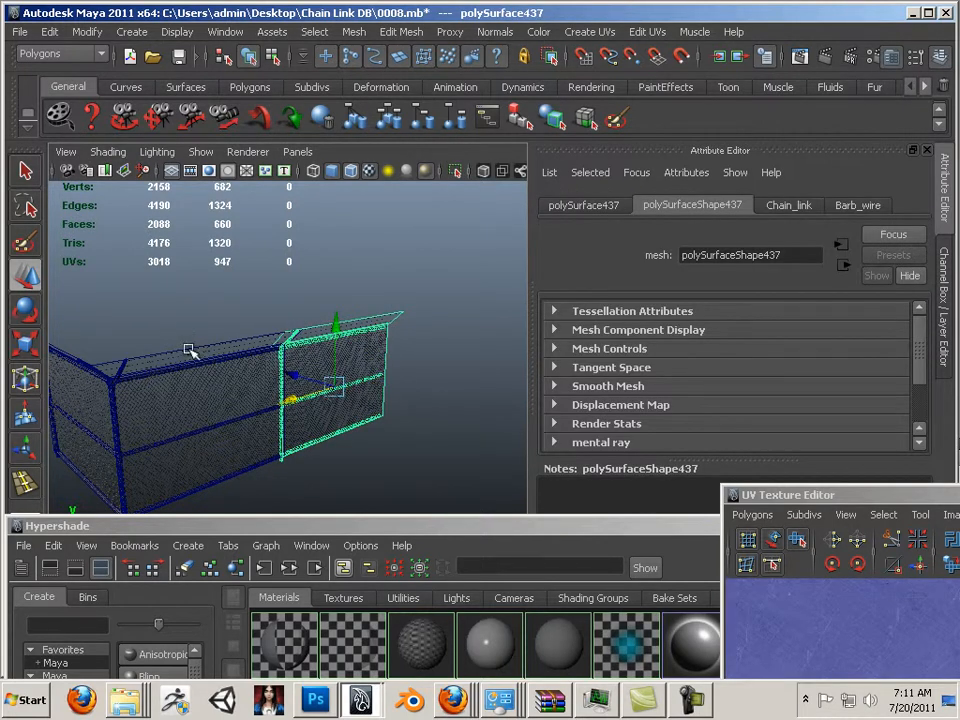
pyautogui.keyDown('alt'); pyautogui.moveTo(180, 336); pyautogui.dragTo(226, 348); pyautogui.keyUp('alt')
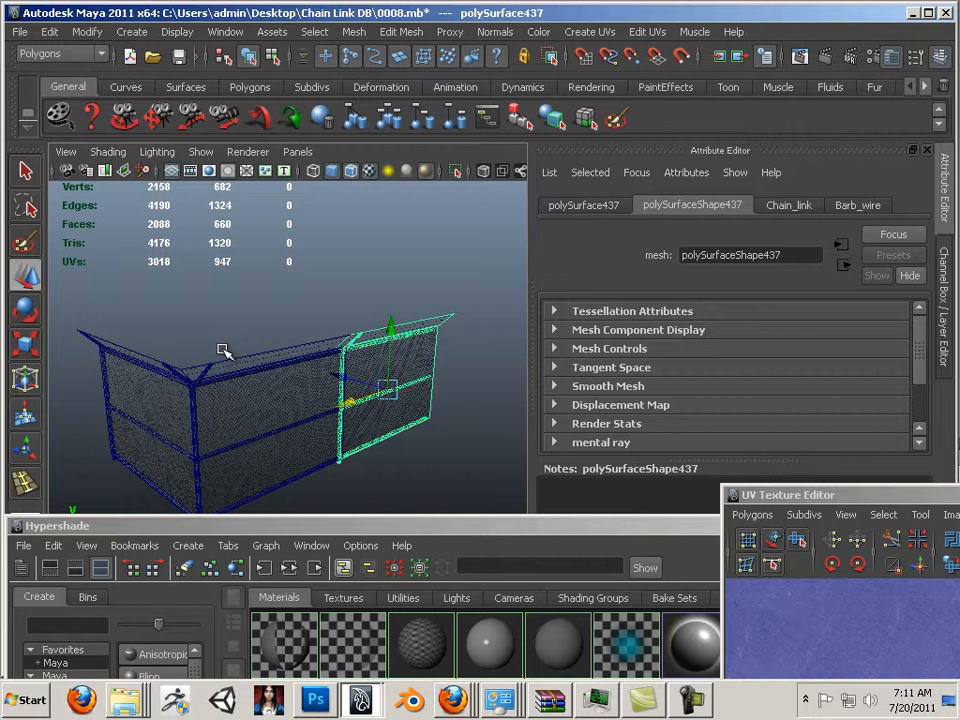
pyautogui.hotkey('ctrl', 'd')
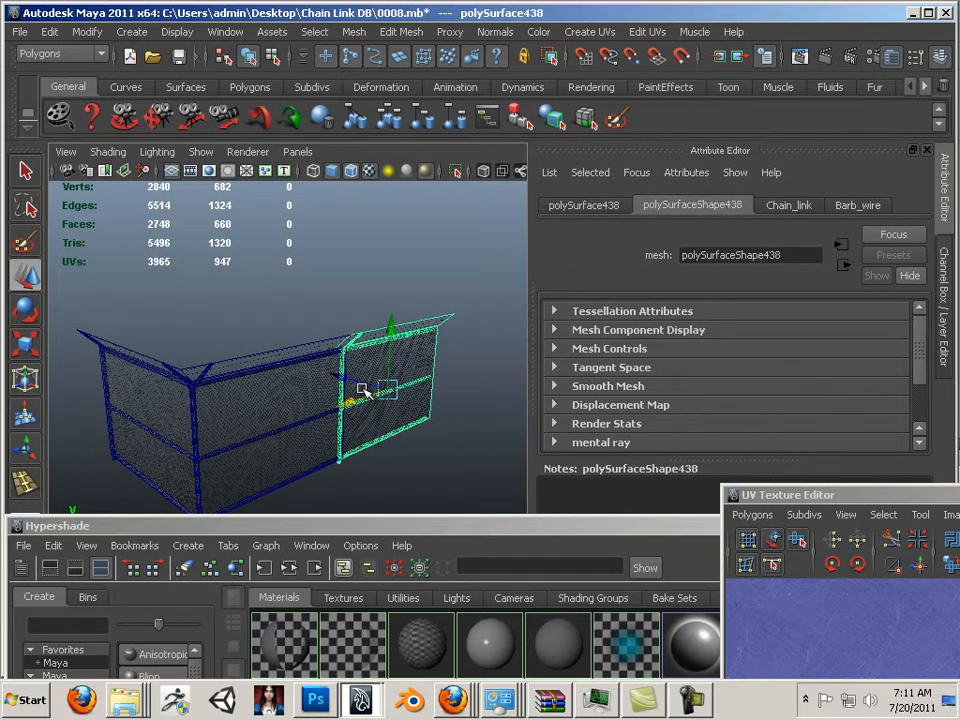
pyautogui.moveTo(363, 390); pyautogui.dragTo(250, 334)
# Rotate the copy about the vertical axis and set its Rotate Y to -90.
pyautogui.click(25, 310)
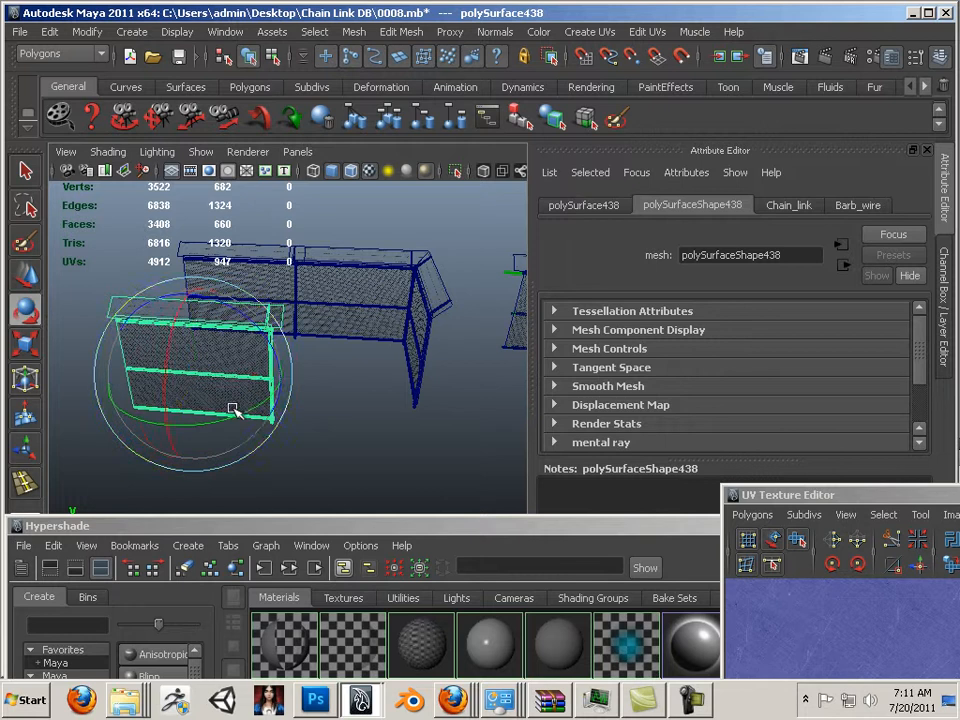
pyautogui.moveTo(235, 410); pyautogui.dragTo(214, 407)
pyautogui.hotkey('ctrl', 'z')
pyautogui.moveTo(258, 403); pyautogui.dragTo(455, 328)
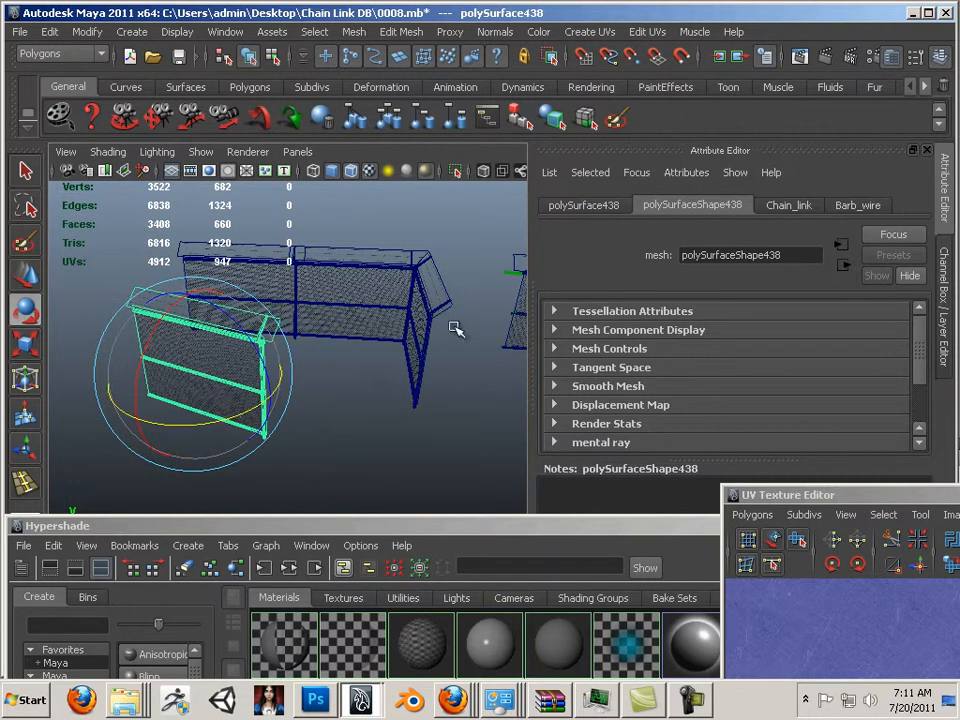
pyautogui.click(940, 56)
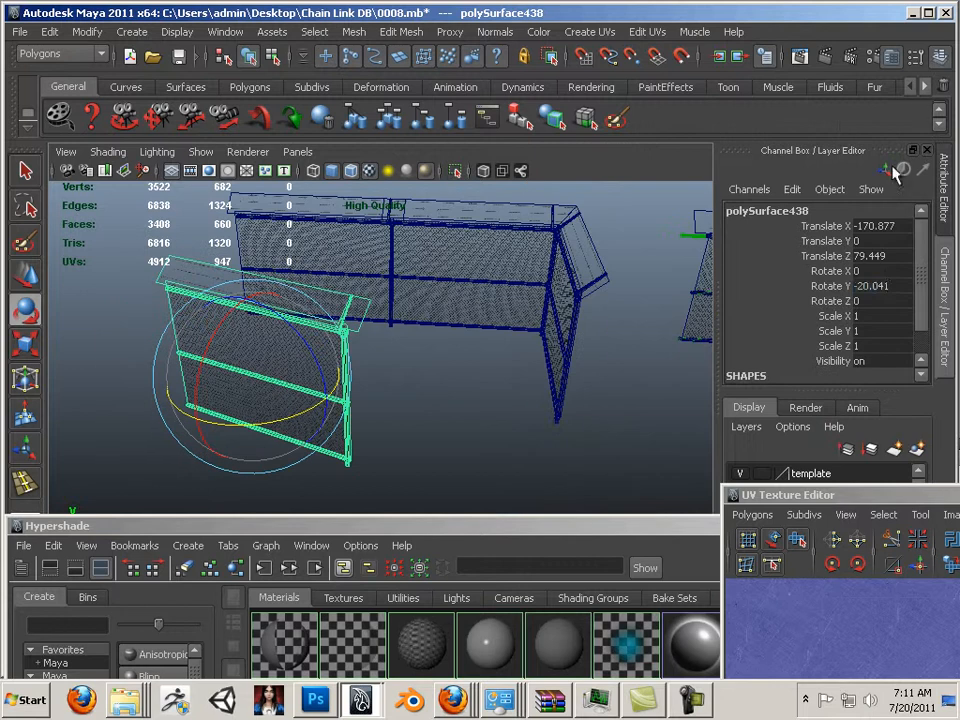
pyautogui.doubleClick(875, 286)
pyautogui.write('-90')
pyautogui.press('Return')
# Move the rotated copy to about -81.49 in X and 89.38 in Z so it meets the side section's end post.
pyautogui.click(25, 275)
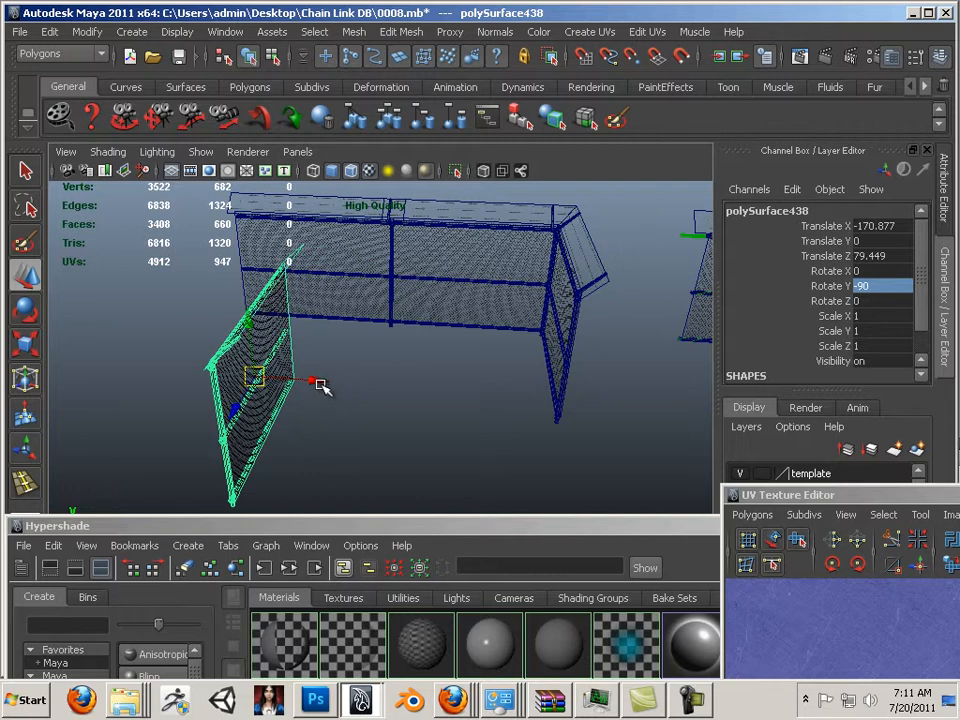
pyautogui.moveTo(321, 386); pyautogui.dragTo(450, 420)
pyautogui.scroll(3, 474, 420)
pyautogui.keyDown('alt'); pyautogui.moveTo(400, 370); pyautogui.dragTo(510, 373, button='middle'); pyautogui.keyUp('alt')
pyautogui.scroll(3, 470, 376)
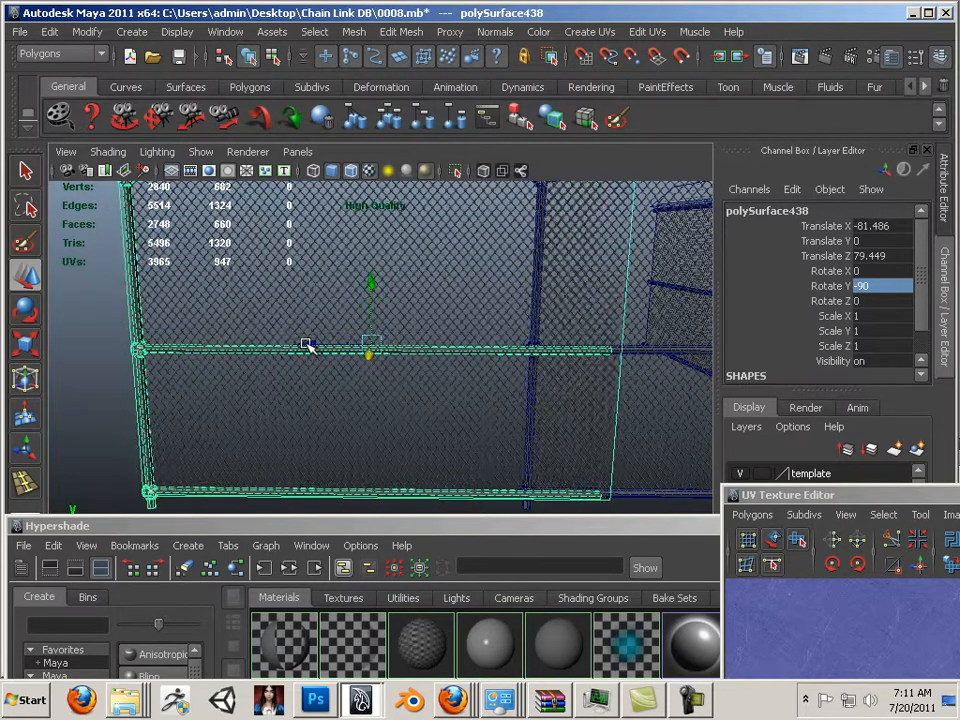
pyautogui.moveTo(307, 345)
pyautogui.mouseDown()
pyautogui.moveTo(223, 339)
pyautogui.moveTo(312, 344)
pyautogui.mouseUp()
pyautogui.keyDown('alt'); pyautogui.moveTo(312, 344); pyautogui.dragTo(422, 371, button='right'); pyautogui.keyUp('alt')
pyautogui.keyDown('alt'); pyautogui.moveTo(422, 371); pyautogui.dragTo(373, 309, button='middle'); pyautogui.keyUp('alt')
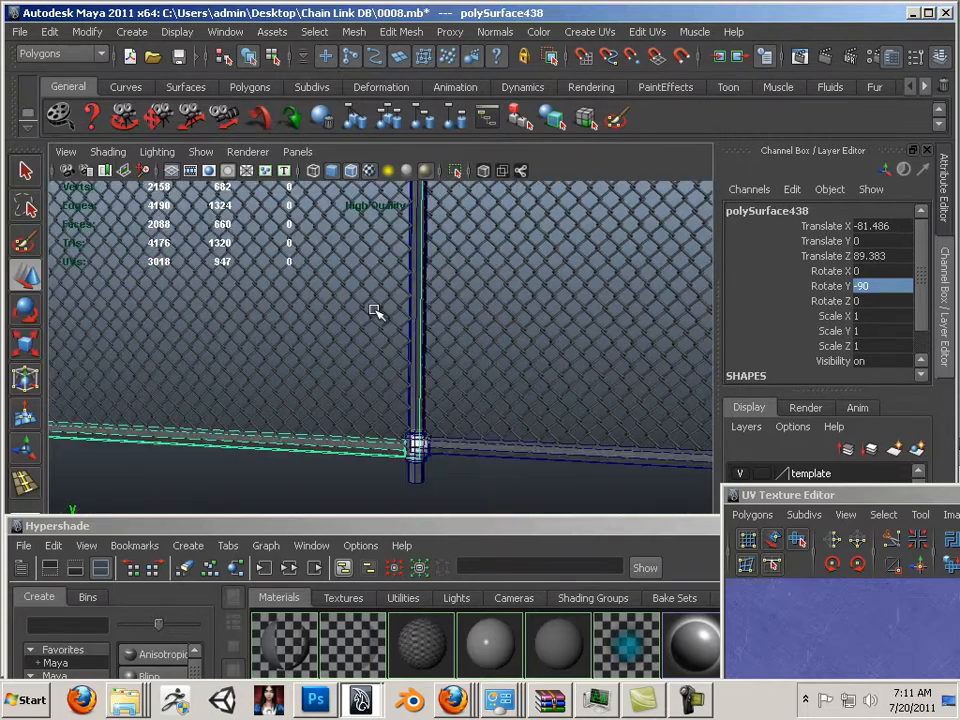
# Move the rotated copy to a Translate X of about -82.44 so it lines up with the side section from above.
pyautogui.scroll(4, 377, 307)
pyautogui.scroll(1, 450, 333)
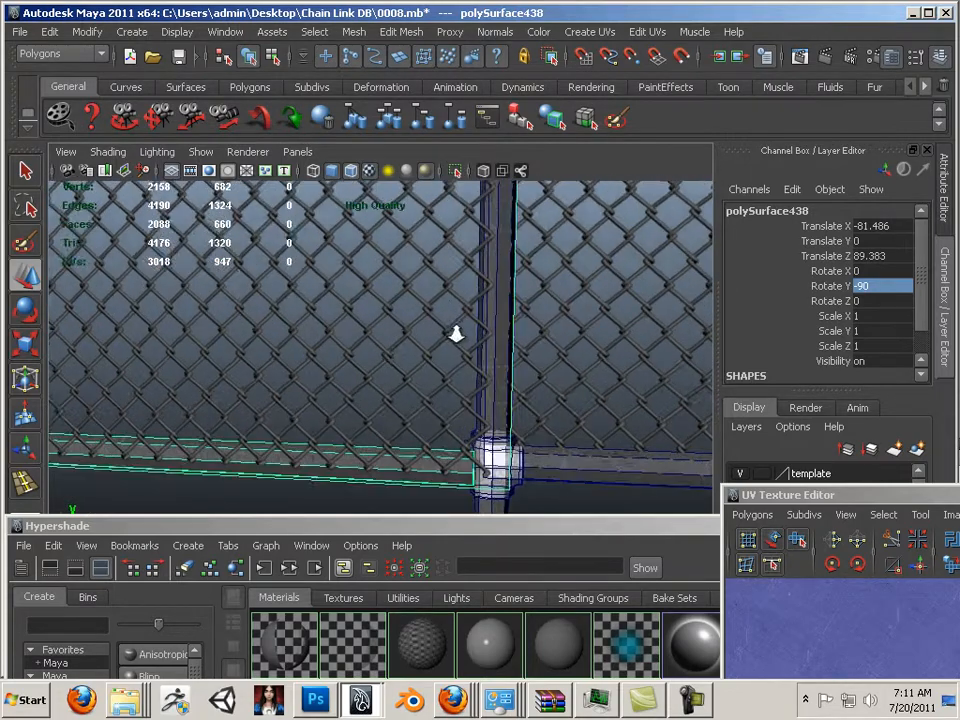
pyautogui.keyDown('alt'); pyautogui.moveTo(455, 334); pyautogui.dragTo(446, 336, button='middle'); pyautogui.keyUp('alt')
pyautogui.moveTo(448, 349)
pyautogui.keyDown('alt'); pyautogui.mouseDown()
pyautogui.moveTo(399, 373)
pyautogui.moveTo(401, 304)
pyautogui.moveTo(463, 334)
pyautogui.moveTo(443, 353)
pyautogui.mouseUp(); pyautogui.keyUp('alt')
pyautogui.press('space')
pyautogui.click(442, 347)
pyautogui.press('space')
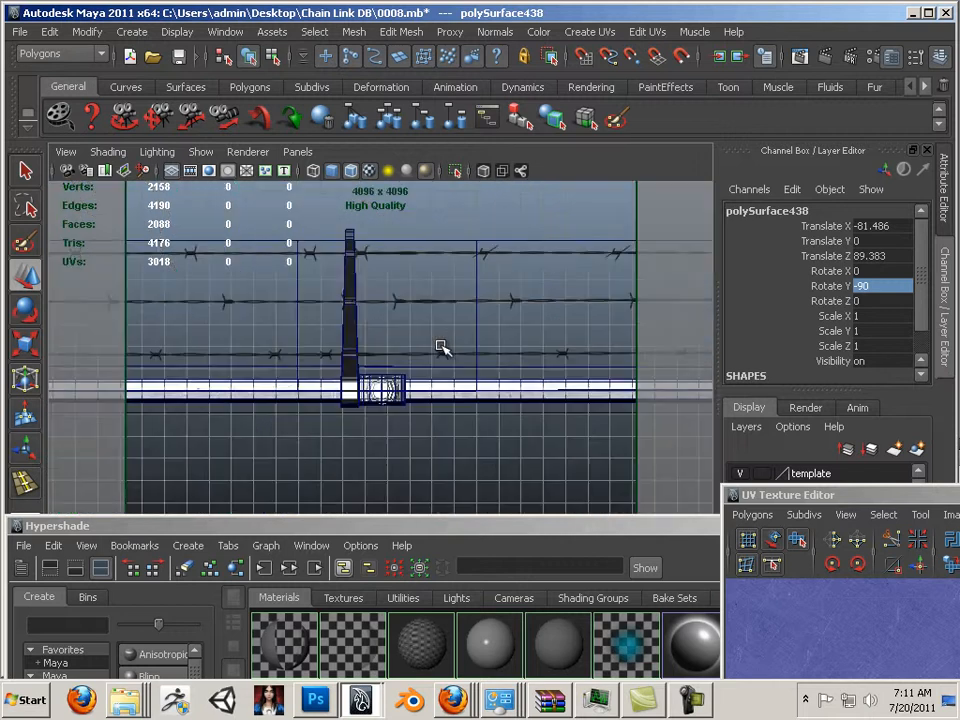
pyautogui.scroll(-2, 446, 346)
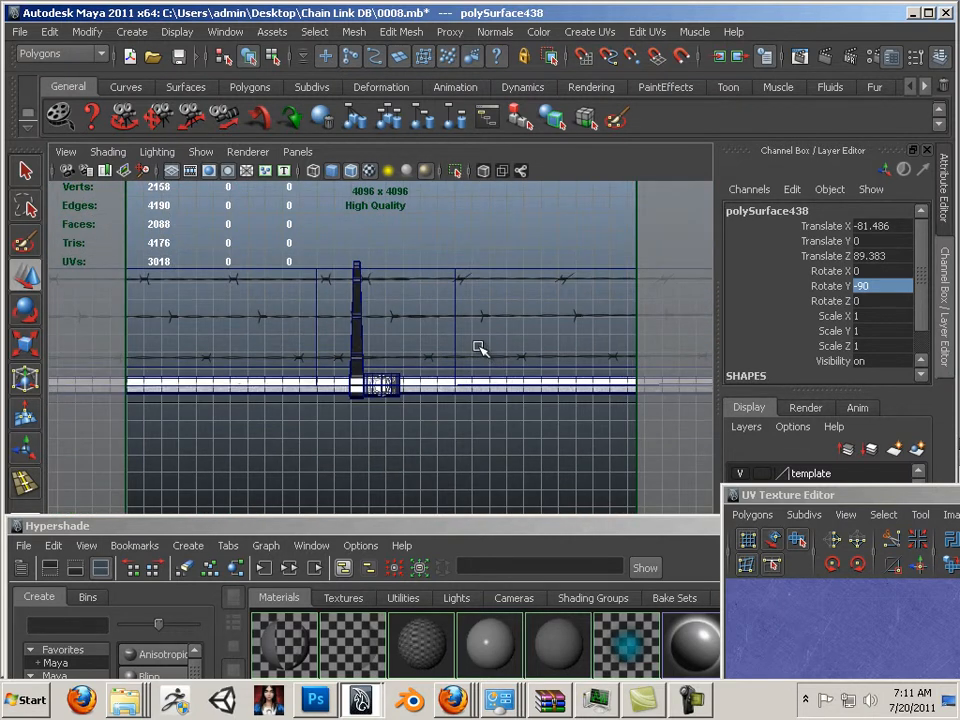
pyautogui.press('space')
pyautogui.press('space')
pyautogui.scroll(1, 435, 361)
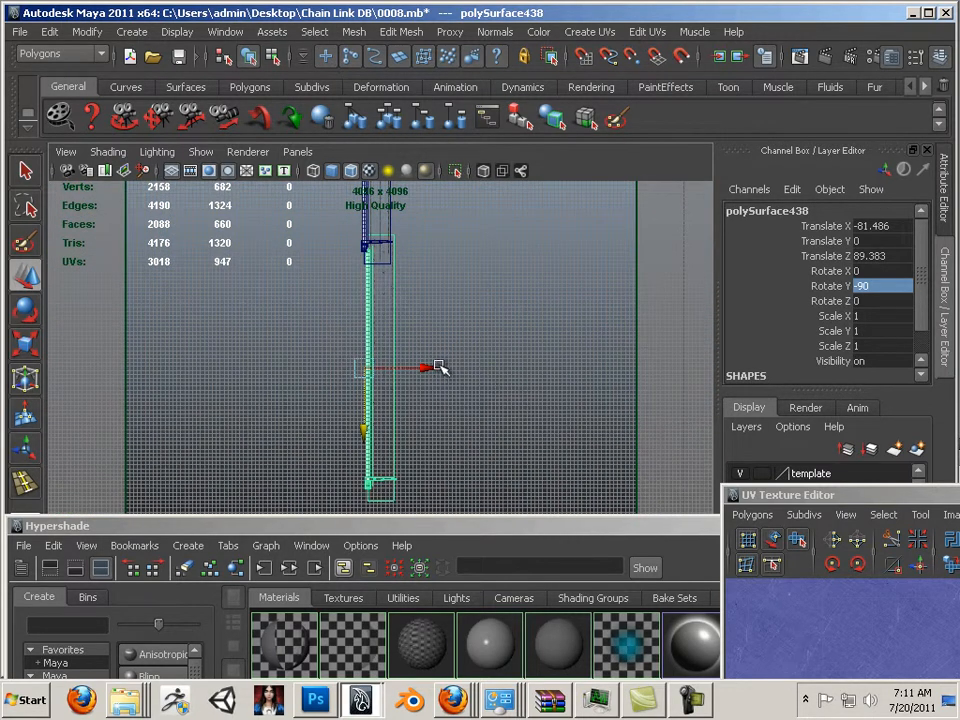
pyautogui.moveTo(438, 367); pyautogui.dragTo(430, 367)
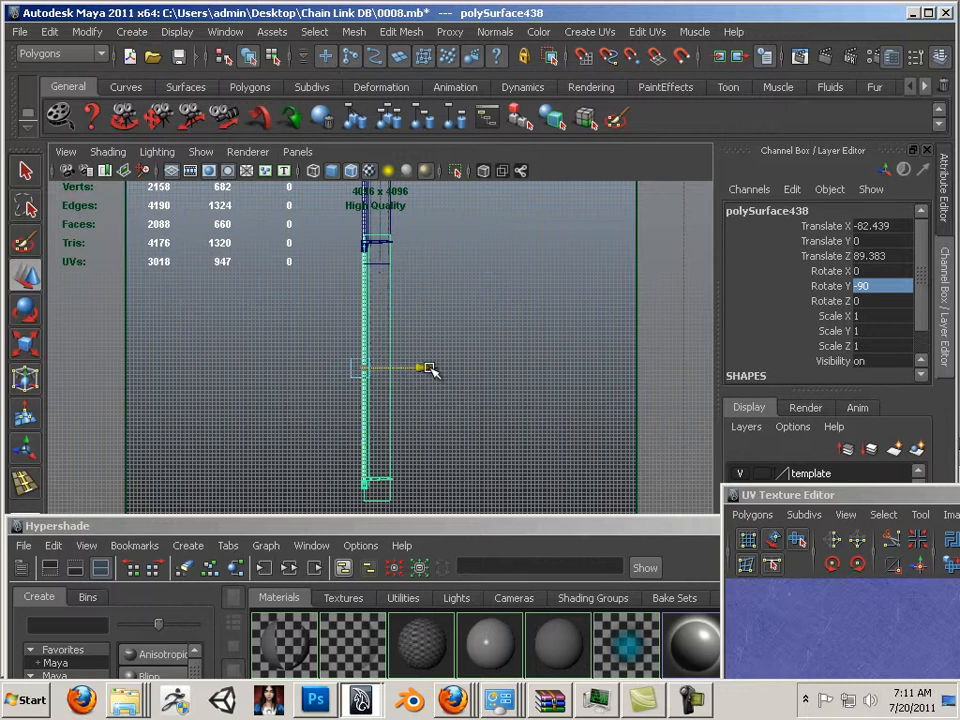
# Examine from above how the copy's rail and barbed wire line up with the side section at the shared post.
pyautogui.keyDown('alt'); pyautogui.moveTo(311, 284); pyautogui.dragTo(394, 346, button='right'); pyautogui.keyUp('alt')
pyautogui.keyDown('alt'); pyautogui.moveTo(394, 346); pyautogui.dragTo(396, 466, button='middle'); pyautogui.keyUp('alt')
pyautogui.keyDown('alt'); pyautogui.moveTo(440, 405); pyautogui.dragTo(529, 411, button='right'); pyautogui.keyUp('alt')
pyautogui.keyDown('alt'); pyautogui.moveTo(396, 348); pyautogui.dragTo(469, 380, button='middle'); pyautogui.keyUp('alt')
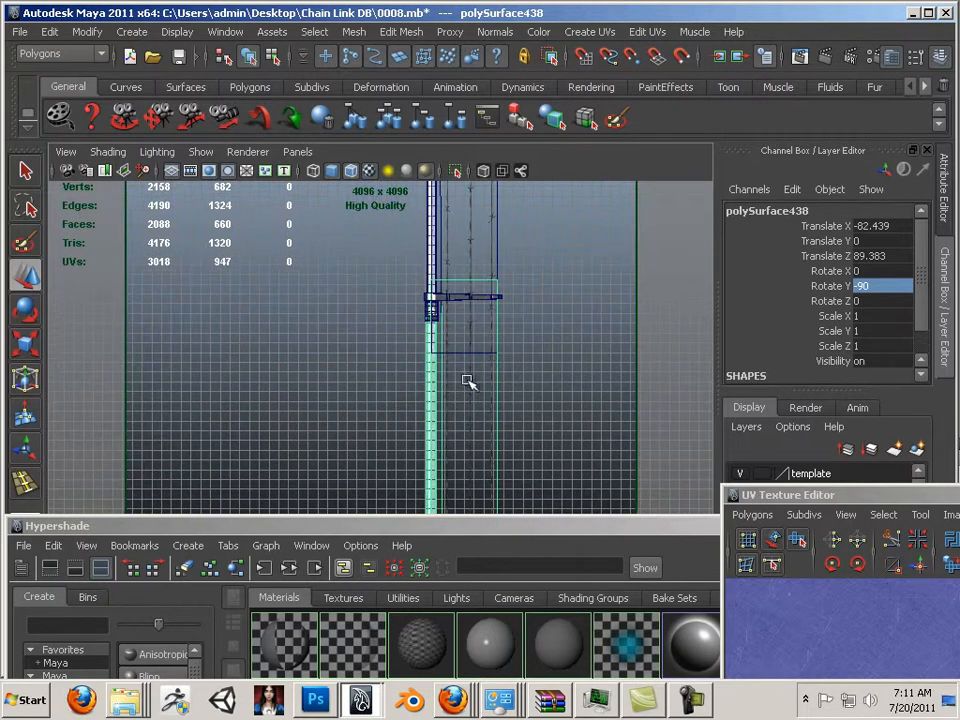
pyautogui.keyDown('alt'); pyautogui.moveTo(469, 380); pyautogui.dragTo(557, 378, button='right'); pyautogui.keyUp('alt')
pyautogui.keyDown('alt'); pyautogui.moveTo(554, 378); pyautogui.dragTo(487, 406, button='middle'); pyautogui.keyUp('alt')
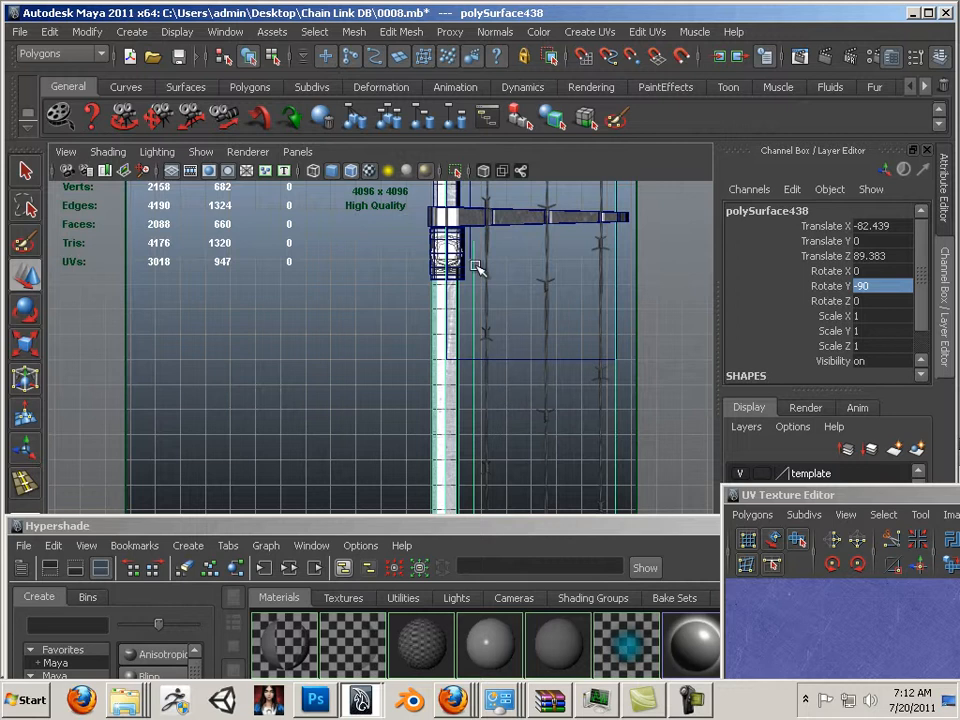
pyautogui.keyDown('alt'); pyautogui.moveTo(478, 270); pyautogui.dragTo(484, 441, button='middle'); pyautogui.keyUp('alt')
pyautogui.keyDown('alt'); pyautogui.moveTo(484, 441); pyautogui.dragTo(369, 377, button='right'); pyautogui.keyUp('alt')
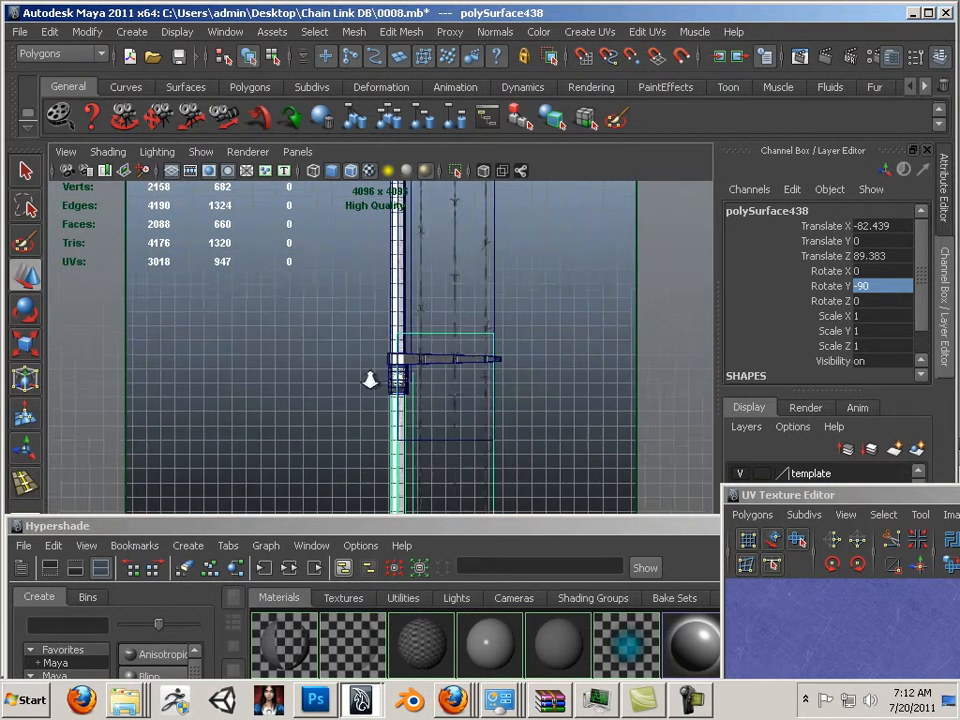
pyautogui.keyDown('alt'); pyautogui.moveTo(498, 436); pyautogui.dragTo(527, 229, button='middle'); pyautogui.keyUp('alt')
pyautogui.keyDown('alt'); pyautogui.moveTo(527, 229); pyautogui.dragTo(347, 334, button='right'); pyautogui.keyUp('alt')
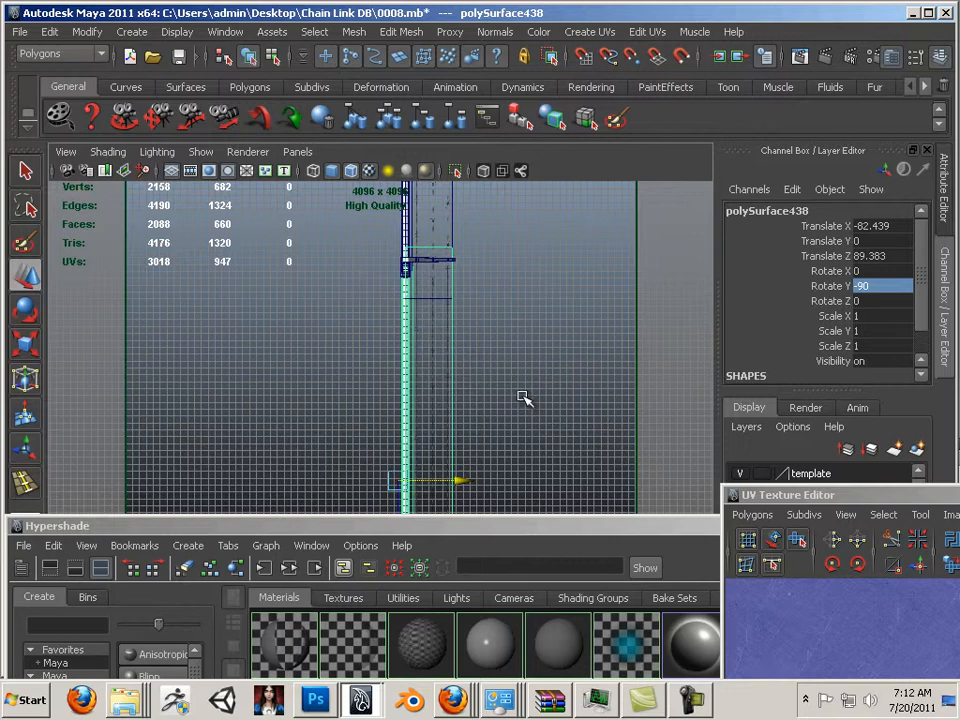
# Inspect the joint between the copy and the side section in perspective, checking posts, rails and chain-link from both sides.
pyautogui.press('space')
pyautogui.press('space')
pyautogui.keyDown('alt'); pyautogui.moveTo(527, 397); pyautogui.dragTo(386, 371, button='right'); pyautogui.keyUp('alt')
pyautogui.keyDown('alt'); pyautogui.moveTo(386, 371); pyautogui.dragTo(226, 369); pyautogui.keyUp('alt')
pyautogui.keyDown('alt'); pyautogui.moveTo(226, 369); pyautogui.dragTo(492, 425, button='middle'); pyautogui.keyUp('alt')
pyautogui.keyDown('alt'); pyautogui.moveTo(492, 425); pyautogui.dragTo(311, 394); pyautogui.keyUp('alt')
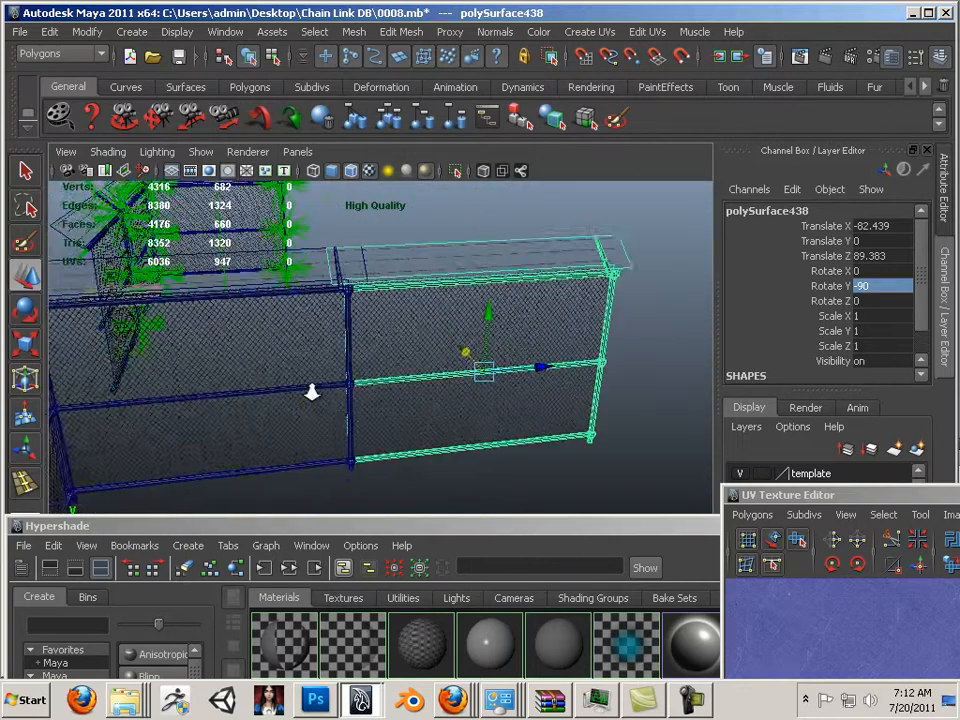
pyautogui.keyDown('alt'); pyautogui.moveTo(311, 394); pyautogui.dragTo(529, 454, button='right'); pyautogui.keyUp('alt')
pyautogui.keyDown('alt'); pyautogui.moveTo(382, 430); pyautogui.dragTo(474, 386, button='middle'); pyautogui.keyUp('alt')
pyautogui.keyDown('alt'); pyautogui.moveTo(474, 386); pyautogui.dragTo(595, 428, button='right'); pyautogui.keyUp('alt')
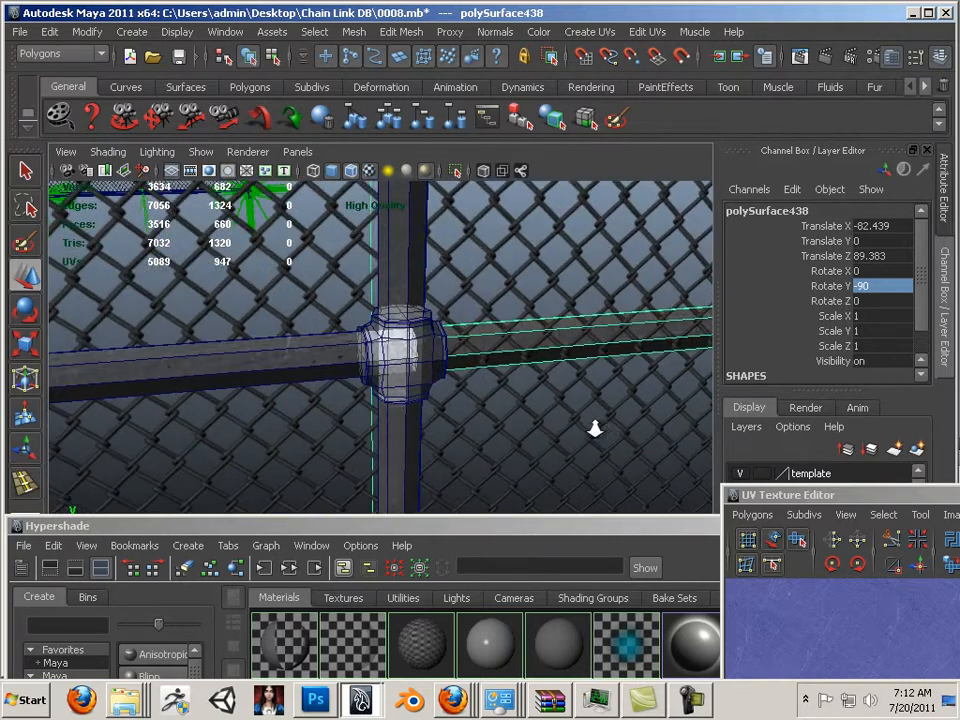
pyautogui.keyDown('alt'); pyautogui.moveTo(314, 358); pyautogui.dragTo(525, 392); pyautogui.keyUp('alt')
pyautogui.keyDown('alt'); pyautogui.moveTo(525, 392); pyautogui.dragTo(302, 416, button='middle'); pyautogui.keyUp('alt')
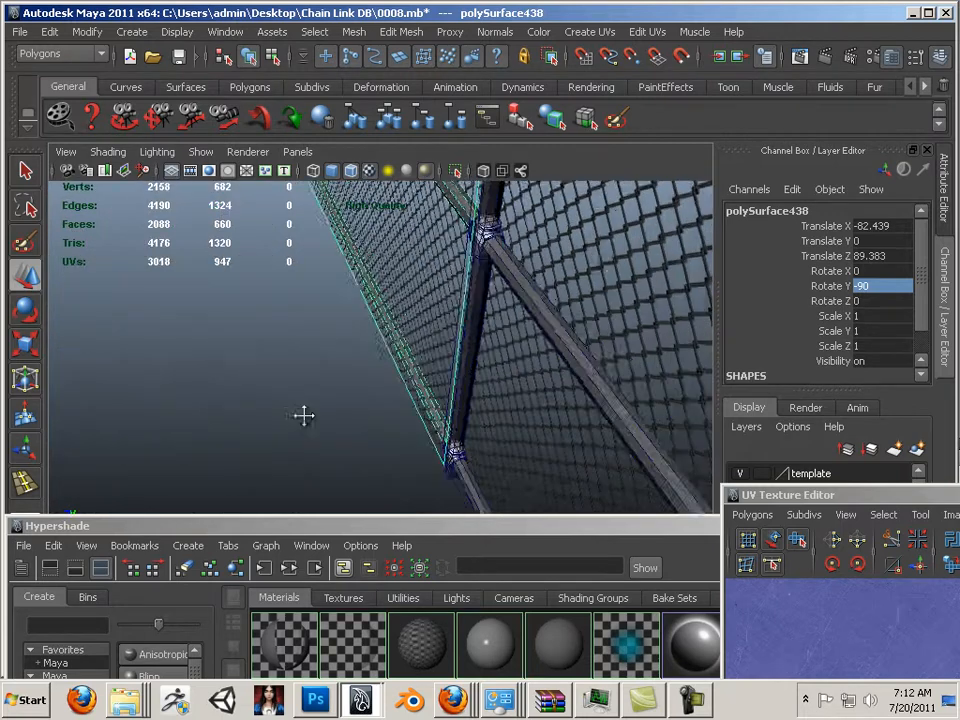
pyautogui.keyDown('alt'); pyautogui.moveTo(302, 416); pyautogui.dragTo(521, 354, button='right'); pyautogui.keyUp('alt')
pyautogui.keyDown('alt'); pyautogui.moveTo(521, 354); pyautogui.dragTo(516, 389); pyautogui.keyUp('alt')
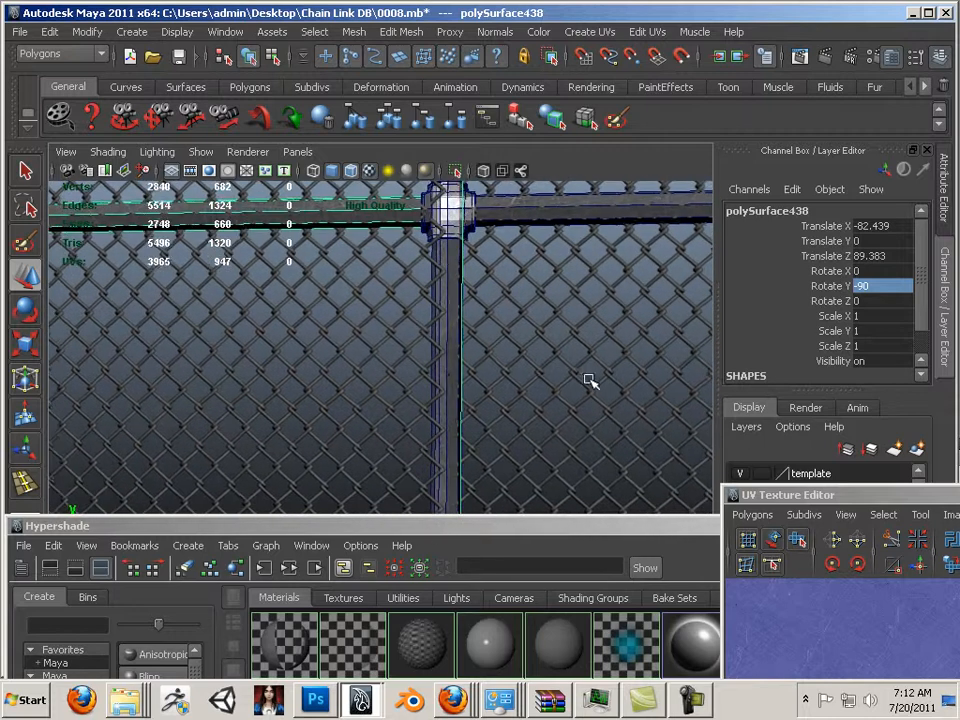
# Select a vertical edge on the corner section's shared post and shift it slightly along Z.
pyautogui.click(485, 378)
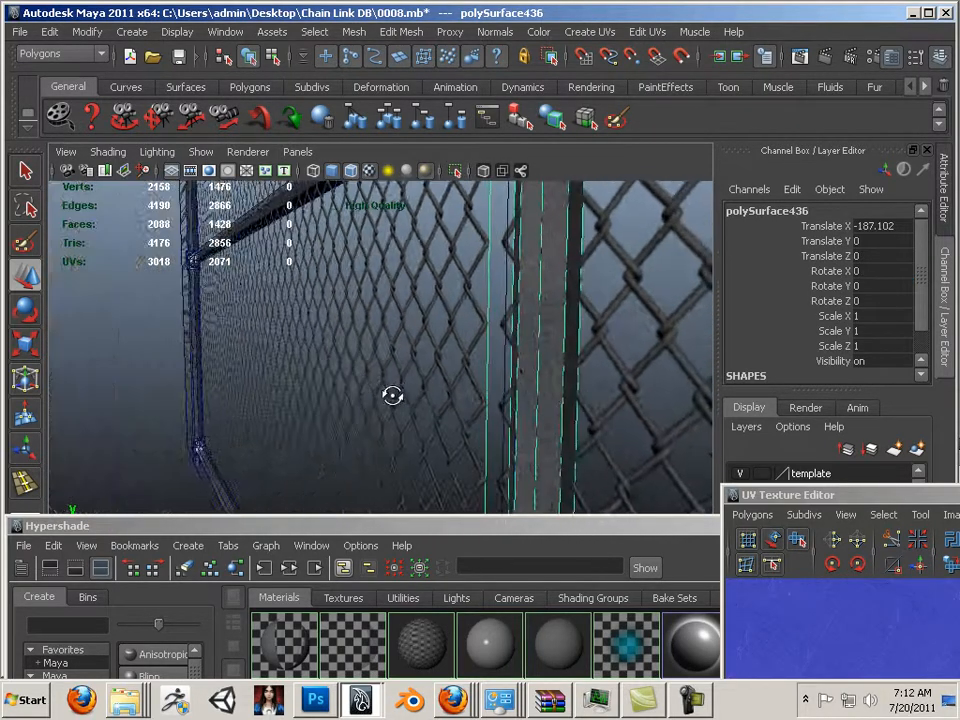
pyautogui.moveTo(605, 410)
pyautogui.mouseDown(button='right')
pyautogui.moveTo(687, 348)
pyautogui.moveTo(647, 325)
pyautogui.mouseUp(button='right')
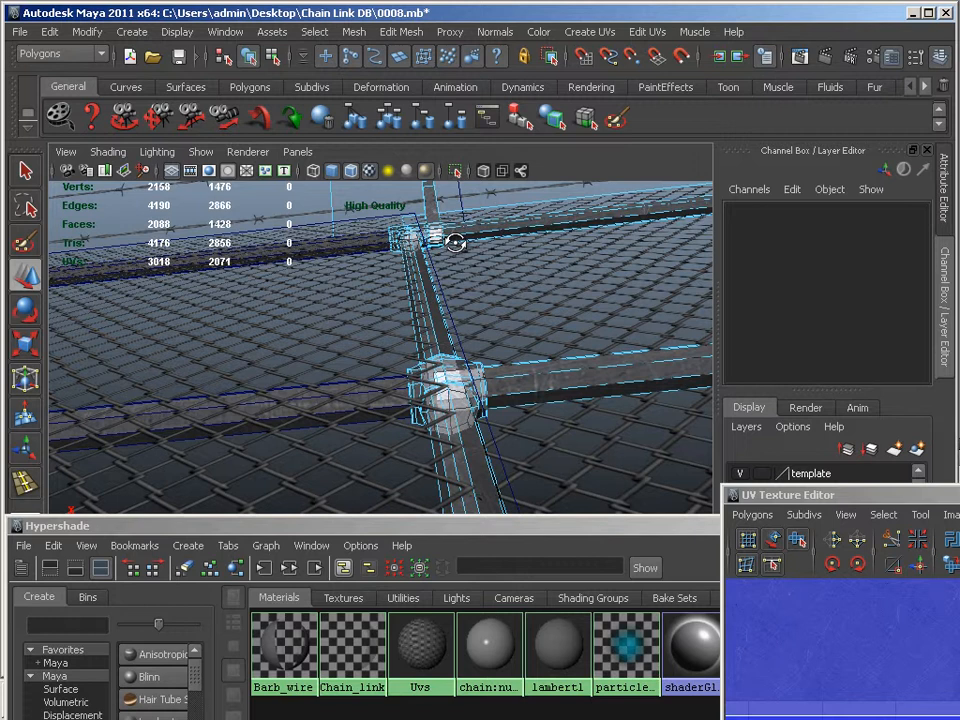
pyautogui.click(421, 283)
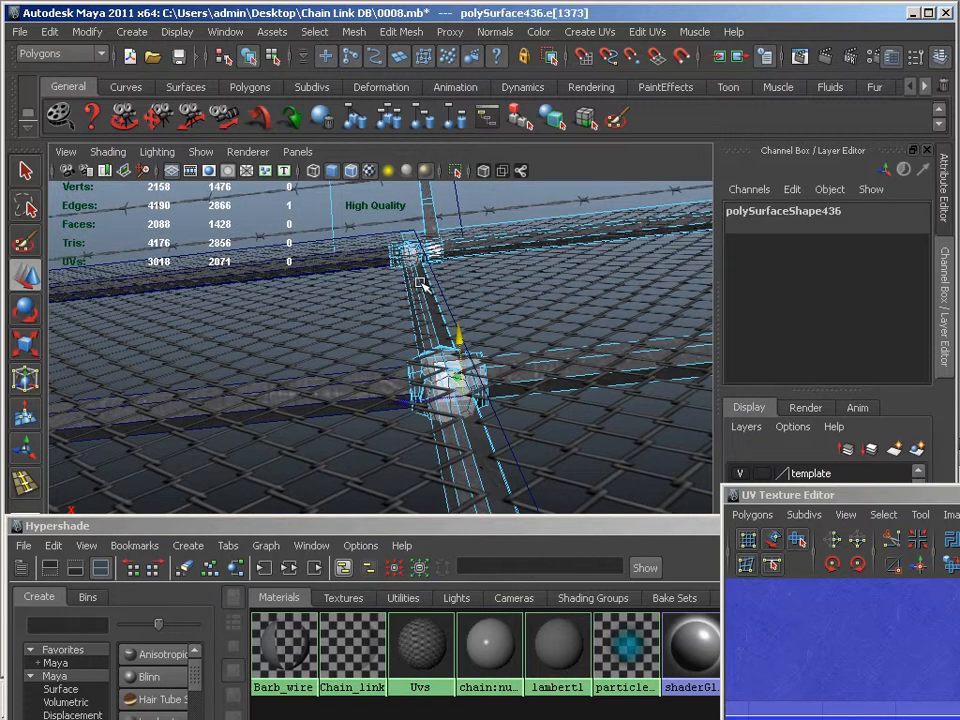
pyautogui.keyDown('alt'); pyautogui.moveTo(421, 290); pyautogui.dragTo(392, 357); pyautogui.keyUp('alt')
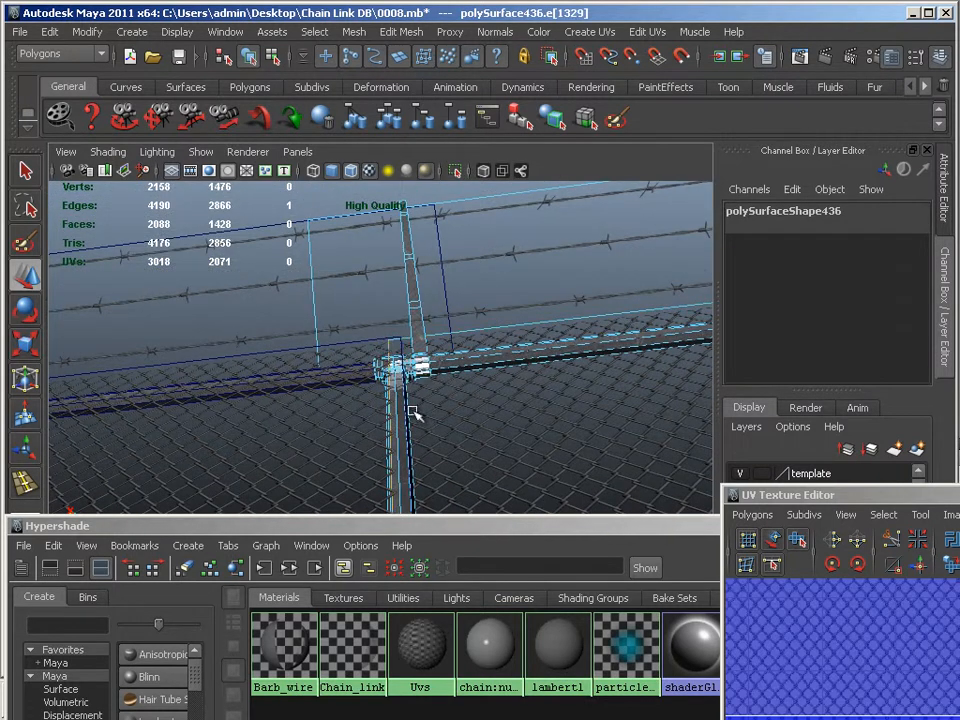
pyautogui.keyDown('alt'); pyautogui.moveTo(415, 413); pyautogui.dragTo(447, 357); pyautogui.keyUp('alt')
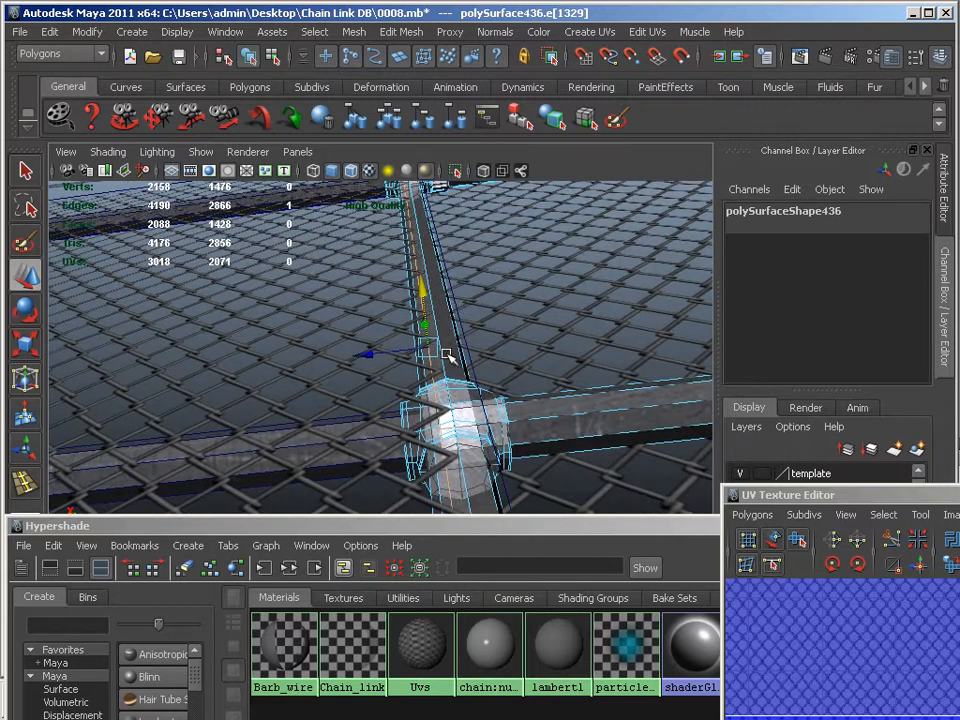
pyautogui.moveTo(378, 354)
pyautogui.mouseDown()
pyautogui.moveTo(370, 354)
pyautogui.moveTo(369, 439)
pyautogui.moveTo(362, 341)
pyautogui.mouseUp()
# Delete the rotated copy at the free end of the side section.
pyautogui.keyDown('alt'); pyautogui.moveTo(533, 367); pyautogui.dragTo(300, 362); pyautogui.keyUp('alt')
pyautogui.keyDown('alt'); pyautogui.moveTo(300, 361); pyautogui.dragTo(408, 373, button='middle'); pyautogui.keyUp('alt')
pyautogui.keyDown('alt'); pyautogui.moveTo(408, 373); pyautogui.dragTo(380, 327, button='right'); pyautogui.keyUp('alt')
pyautogui.click(355, 475)
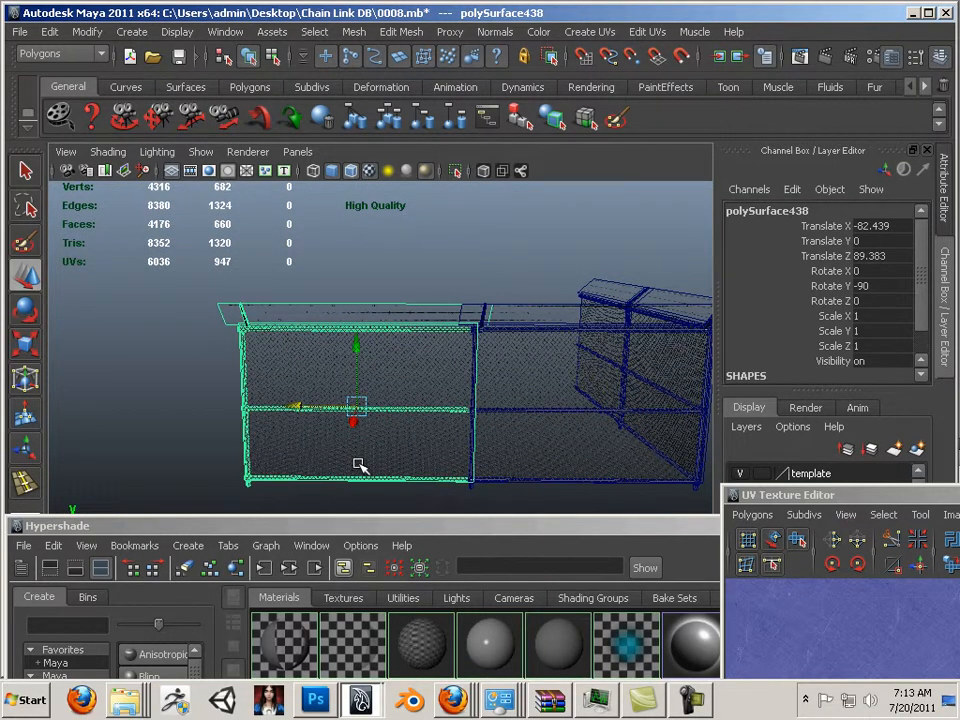
pyautogui.press('Delete')
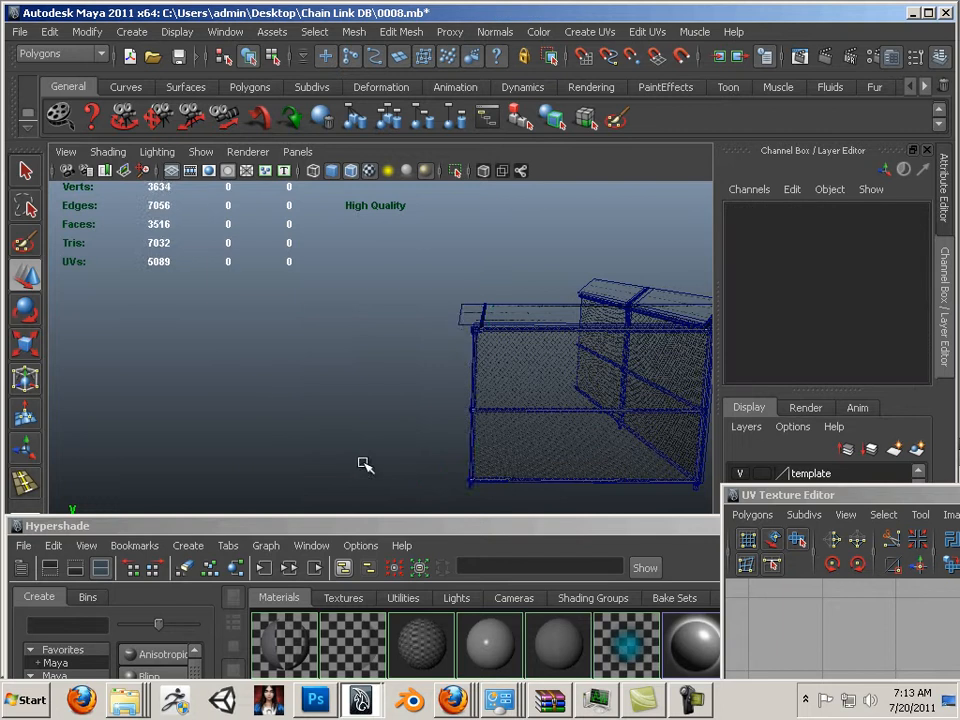
# Delete the original fence sections standing at the grid's centre, keeping the duplicated corner and straight sections.
pyautogui.keyDown('alt'); pyautogui.moveTo(508, 459); pyautogui.dragTo(328, 421, button='right'); pyautogui.keyUp('alt')
pyautogui.keyDown('alt'); pyautogui.moveTo(500, 430); pyautogui.dragTo(610, 497); pyautogui.keyUp('alt')
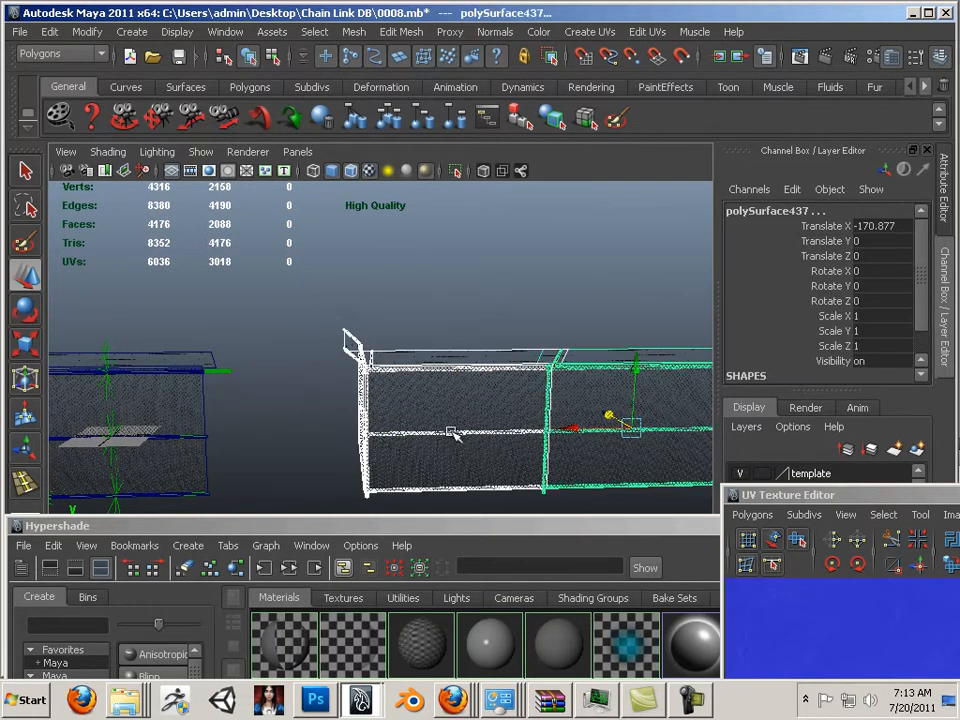
pyautogui.keyDown('alt'); pyautogui.moveTo(463, 412); pyautogui.dragTo(355, 297); pyautogui.keyUp('alt')
pyautogui.click(300, 340)
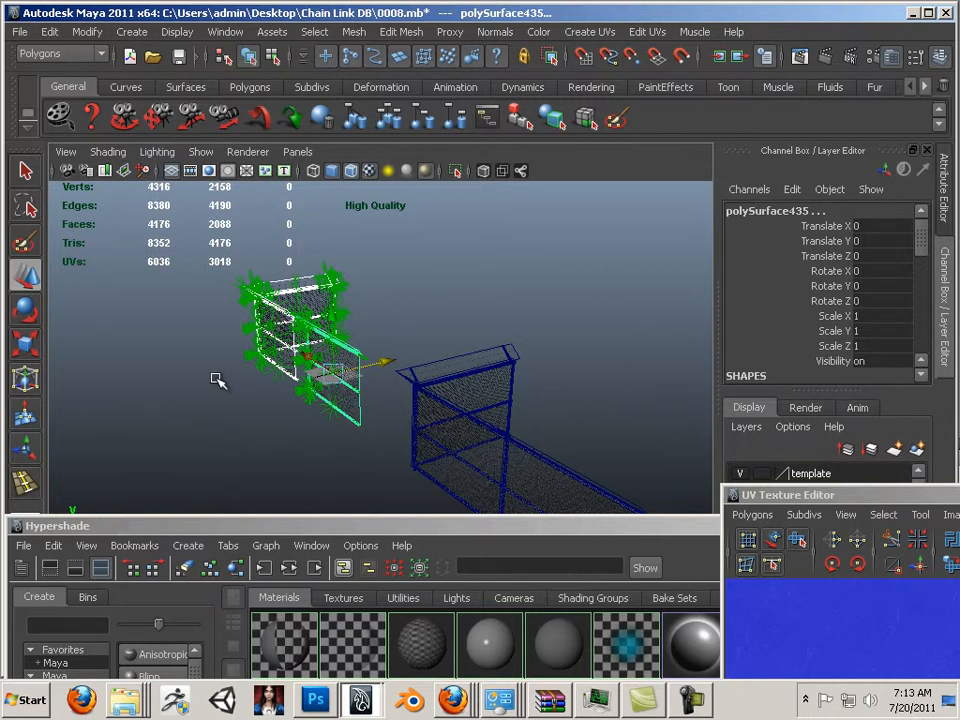
pyautogui.press('Delete')
# Move the remaining corner and straight sections together onto the grid's centre, with the straight section at Translate X -34.739.
pyautogui.keyDown('alt'); pyautogui.moveTo(508, 375); pyautogui.dragTo(500, 438); pyautogui.keyUp('alt')
pyautogui.keyDown('alt'); pyautogui.moveTo(375, 428); pyautogui.dragTo(358, 396); pyautogui.keyUp('alt')
pyautogui.keyDown('alt'); pyautogui.moveTo(360, 397); pyautogui.dragTo(566, 452, button='right'); pyautogui.keyUp('alt')
pyautogui.keyDown('alt'); pyautogui.moveTo(376, 418); pyautogui.dragTo(444, 394); pyautogui.keyUp('alt')
pyautogui.keyDown('alt'); pyautogui.moveTo(444, 394); pyautogui.dragTo(560, 450, button='middle'); pyautogui.keyUp('alt')
pyautogui.keyDown('alt'); pyautogui.moveTo(391, 422); pyautogui.dragTo(389, 328); pyautogui.keyUp('alt')
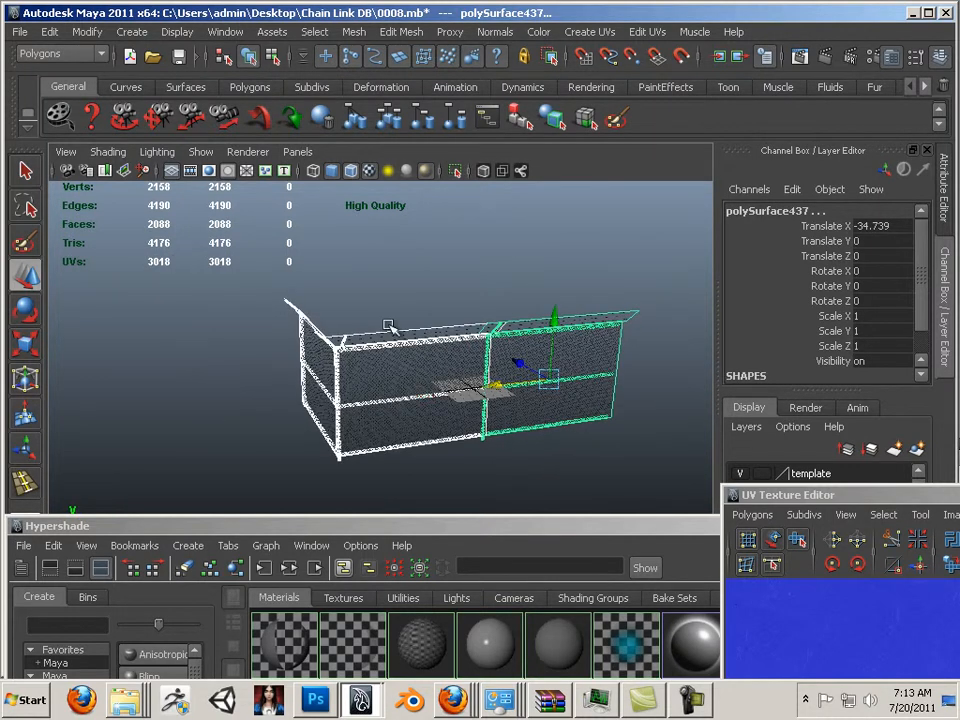
# Rename the corner section as corner_fence.
pyautogui.click(305, 396)
pyautogui.doubleClick(792, 212)
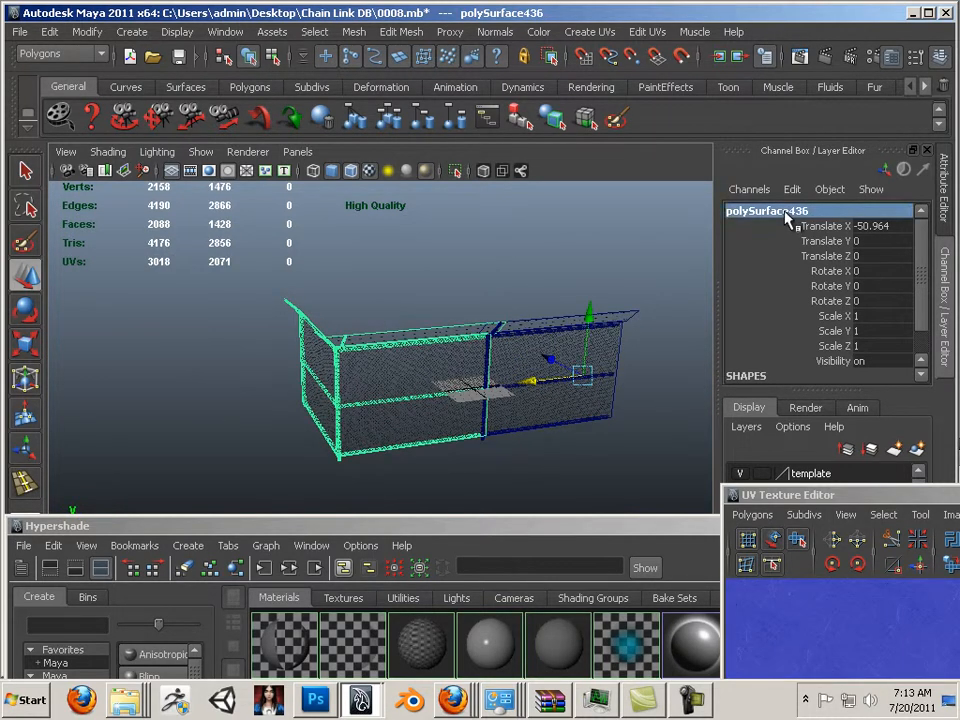
pyautogui.write('corner_fence')
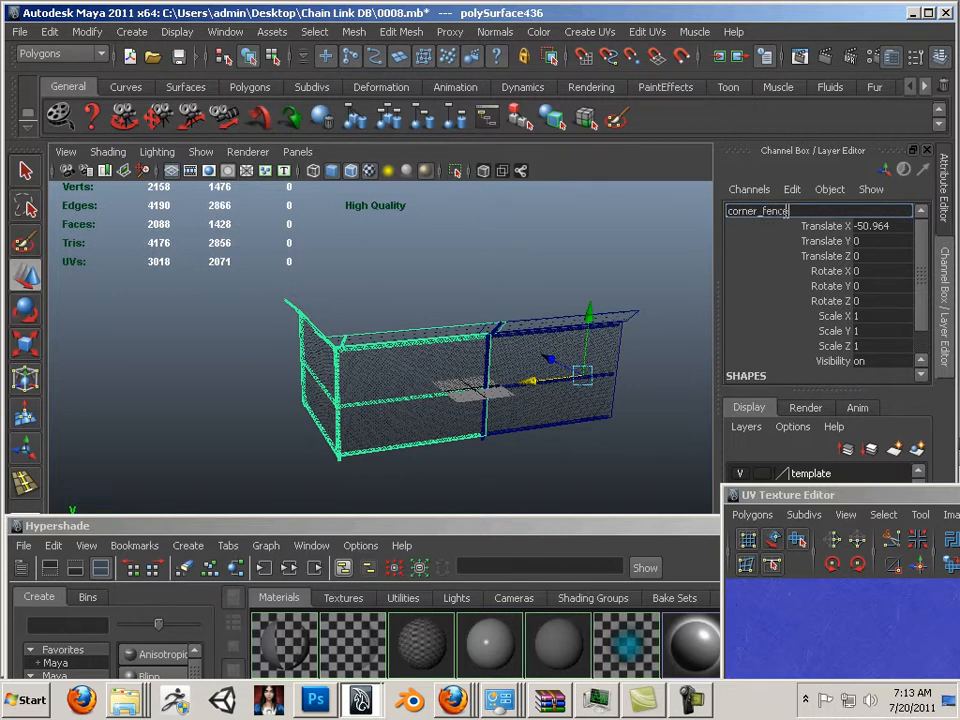
pyautogui.press('Return')
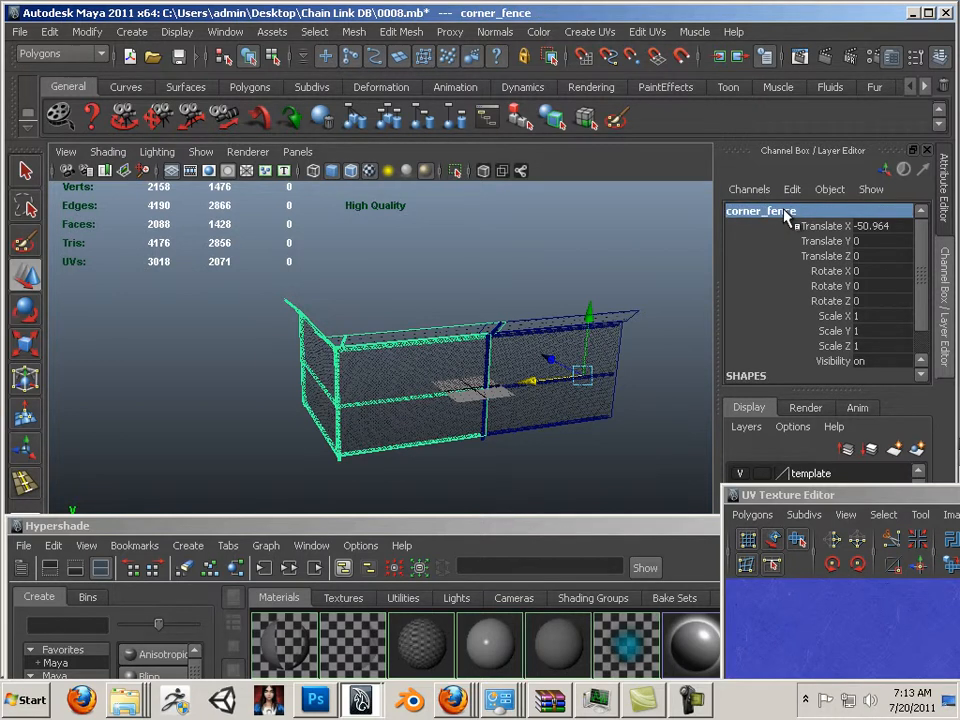
# Rename the straight section as Straight_fence.
pyautogui.click(619, 360)
pyautogui.doubleClick(781, 211)
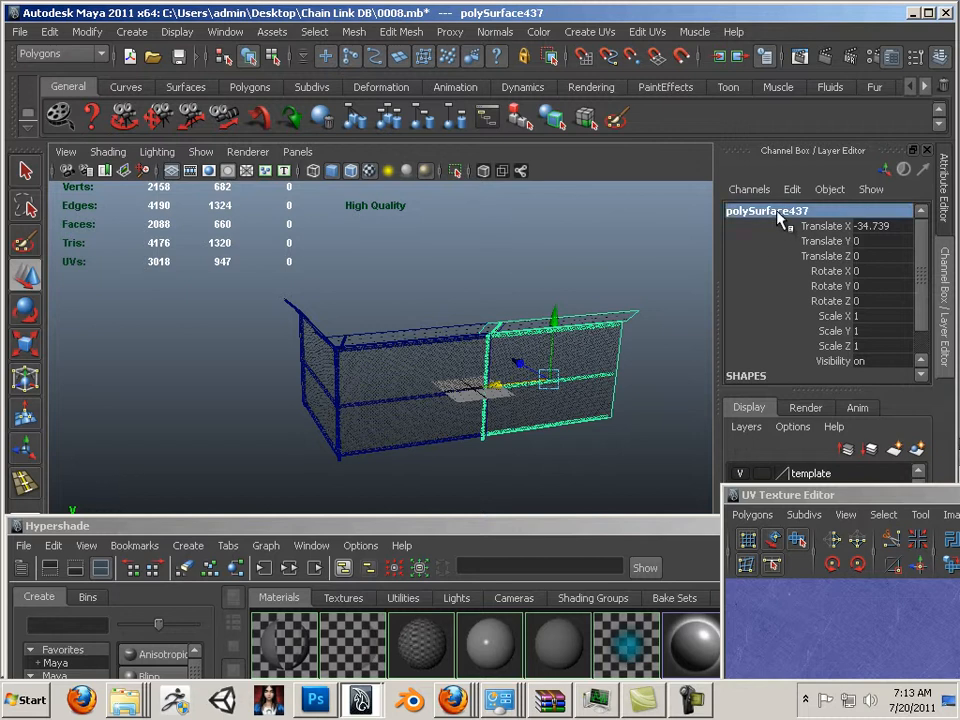
pyautogui.write('Straight_fence')
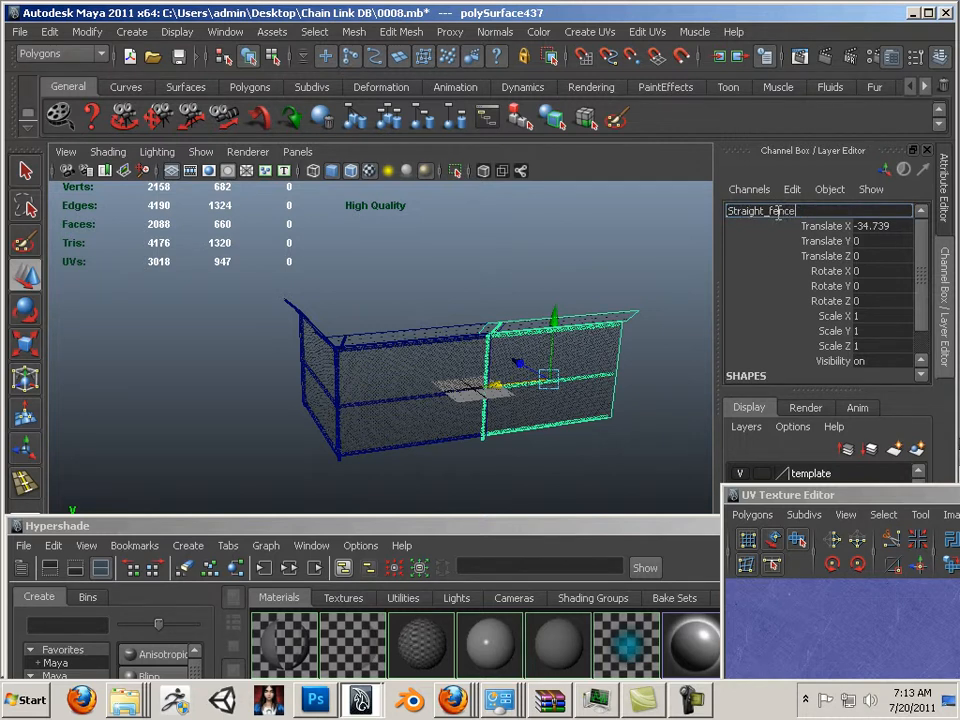
pyautogui.press('Return')
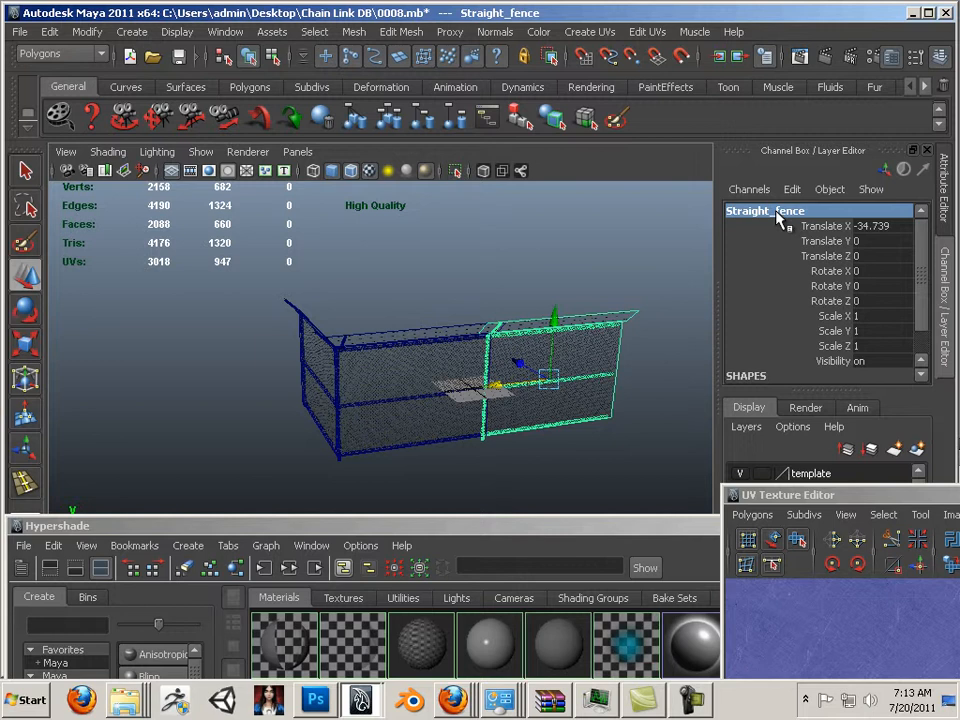
# Delete the construction history of the straight fence section and of the corner fence section.
pyautogui.click(88, 31)
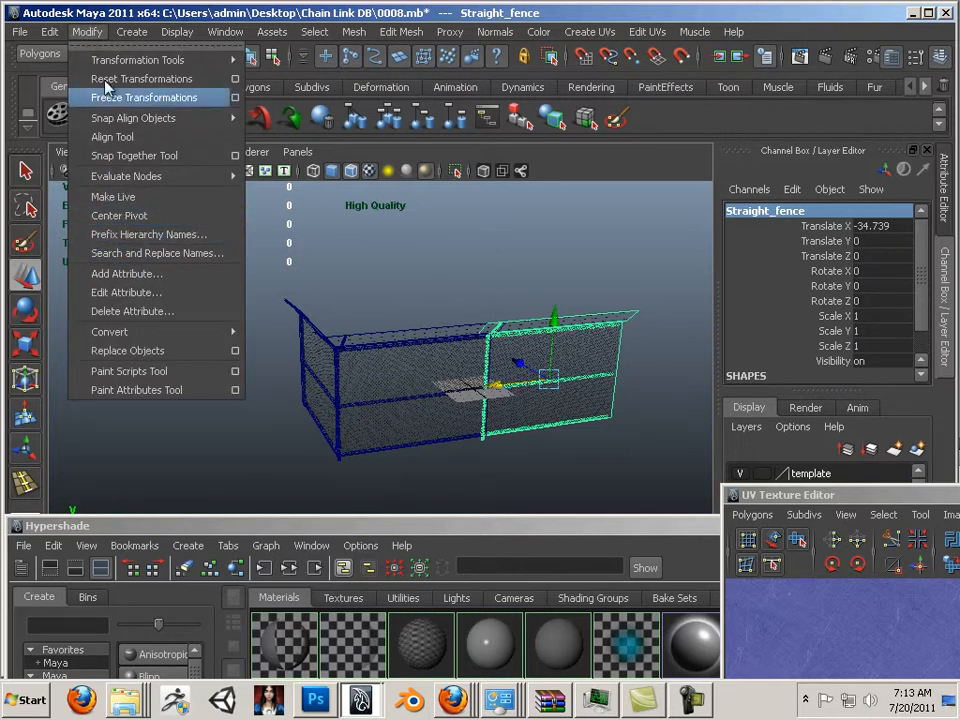
pyautogui.moveTo(46, 31)
pyautogui.moveTo(184, 232)
pyautogui.click(281, 244)
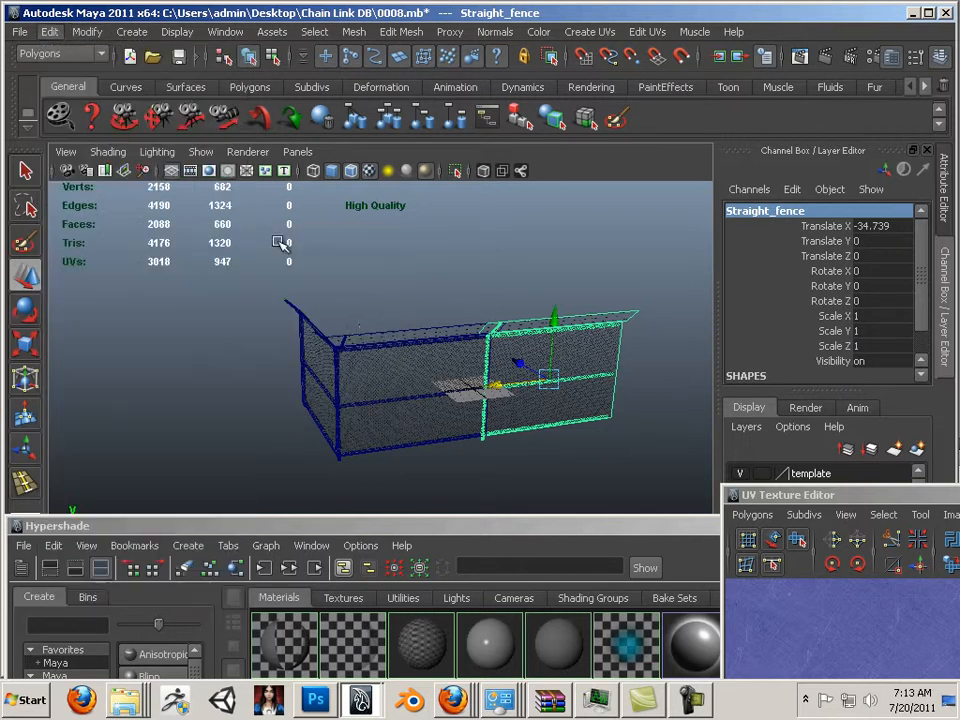
pyautogui.click(340, 455)
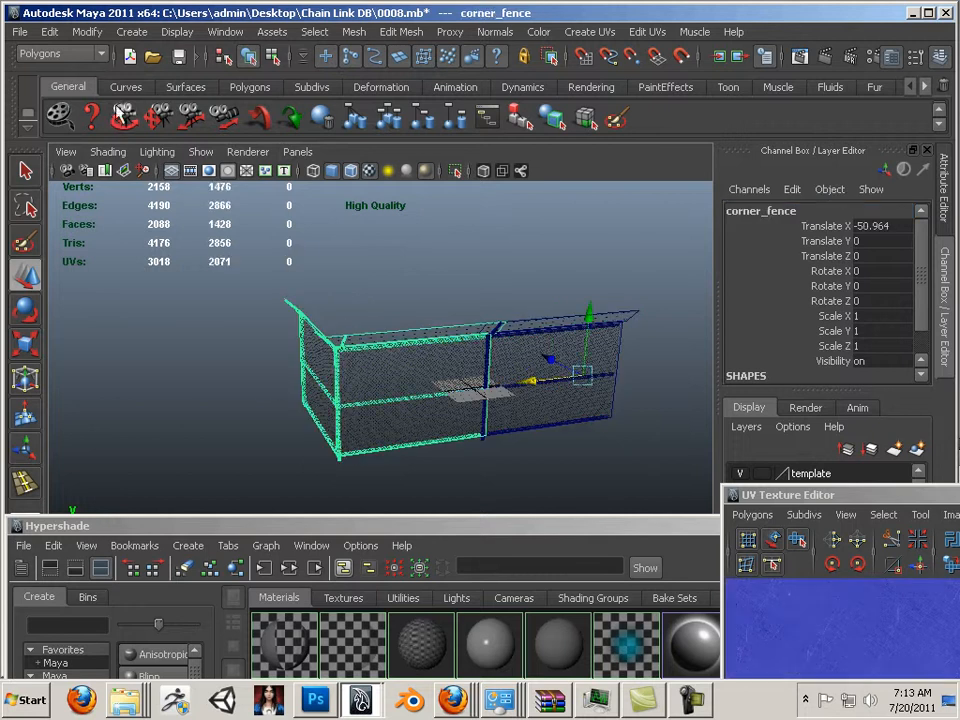
pyautogui.click(86, 33)
pyautogui.moveTo(128, 236)
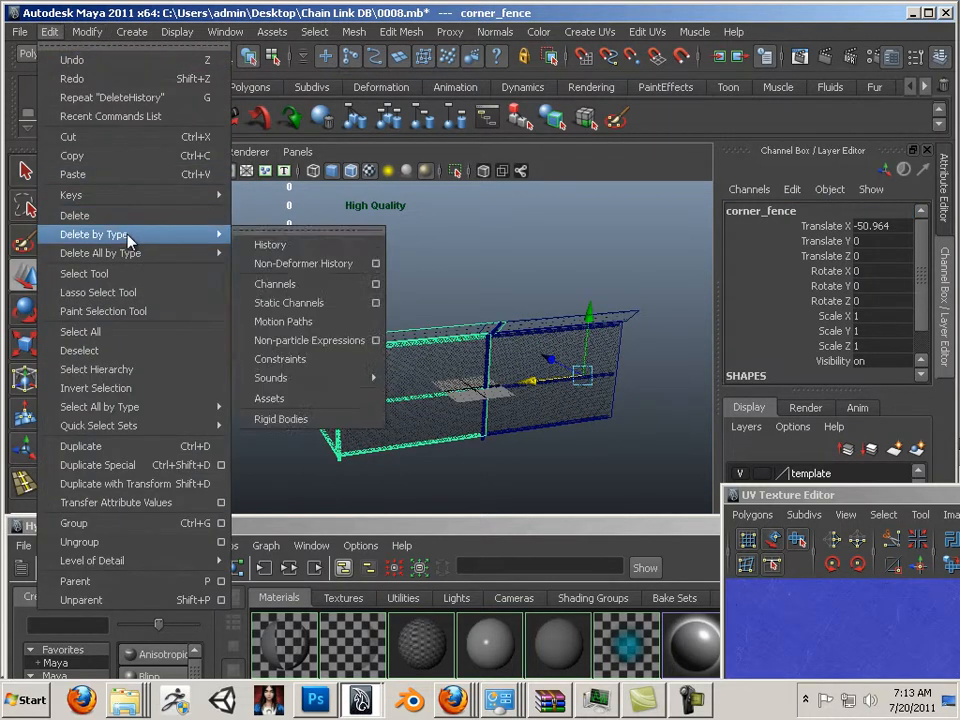
pyautogui.click(246, 244)
# Open the Hypergraph Hierarchy and select both fence sections in the scene to identify their nodes.
pyautogui.click(226, 33)
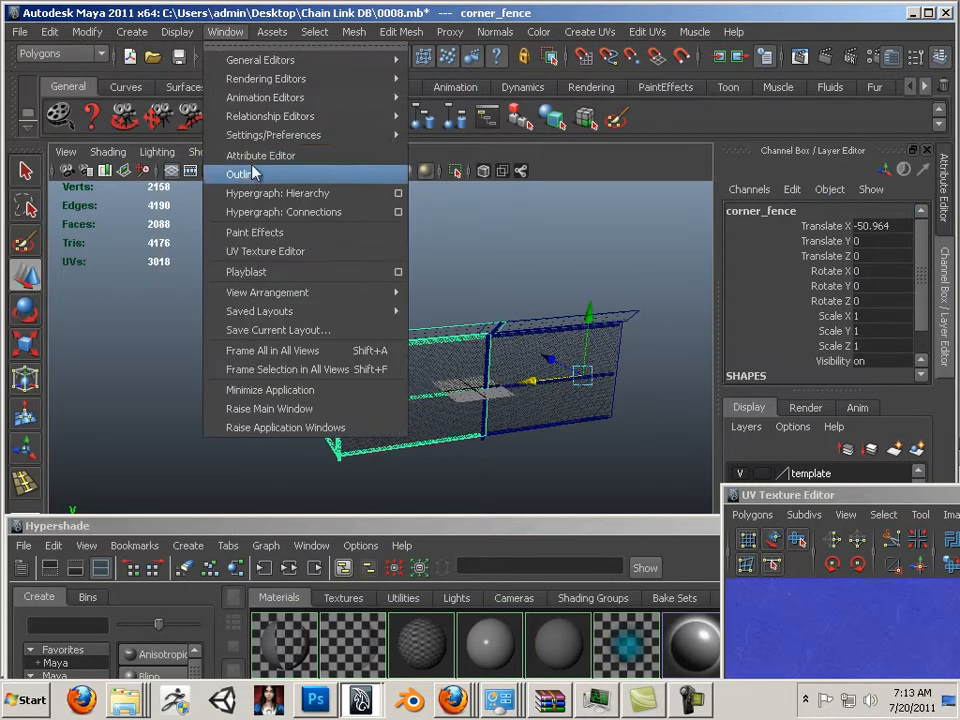
pyautogui.click(262, 195)
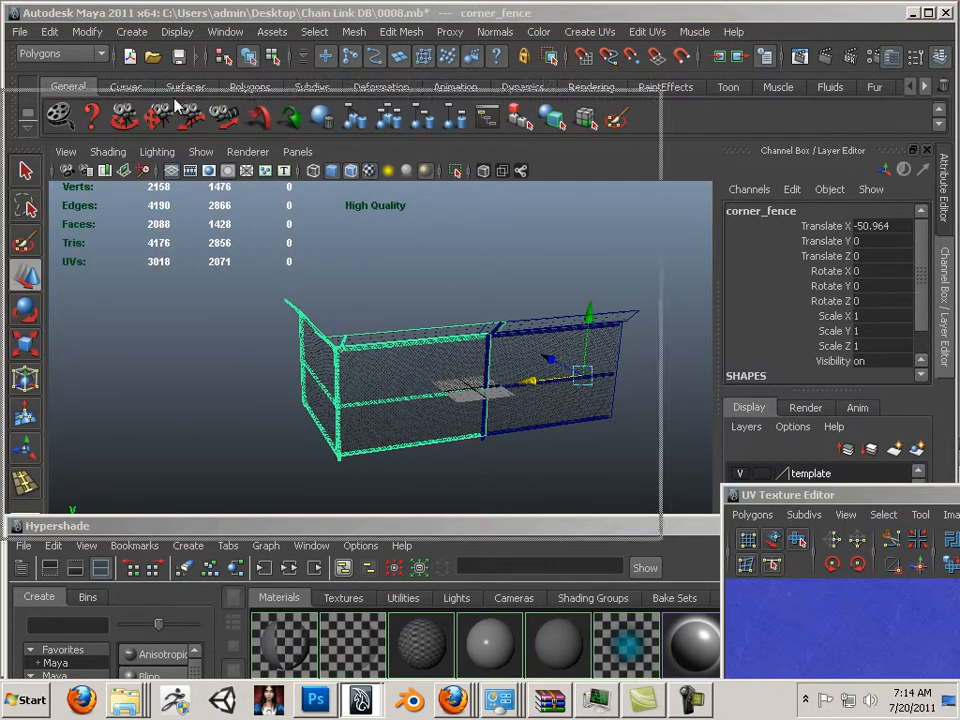
pyautogui.scroll(-5, 335, 304)
pyautogui.scroll(-4, 335, 304)
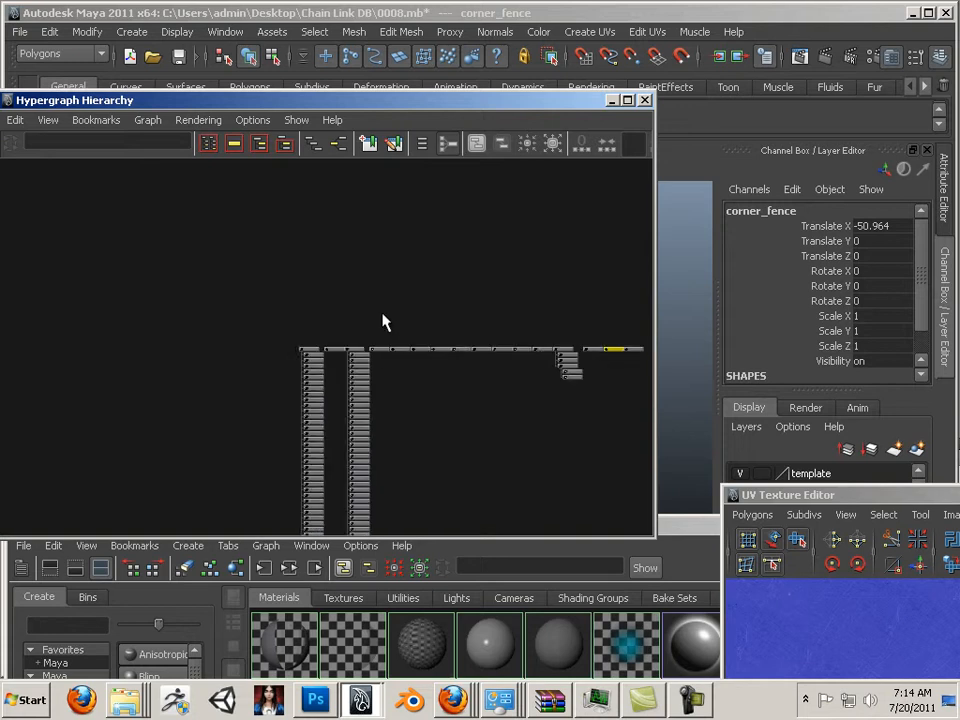
pyautogui.moveTo(437, 104); pyautogui.dragTo(275, 106)
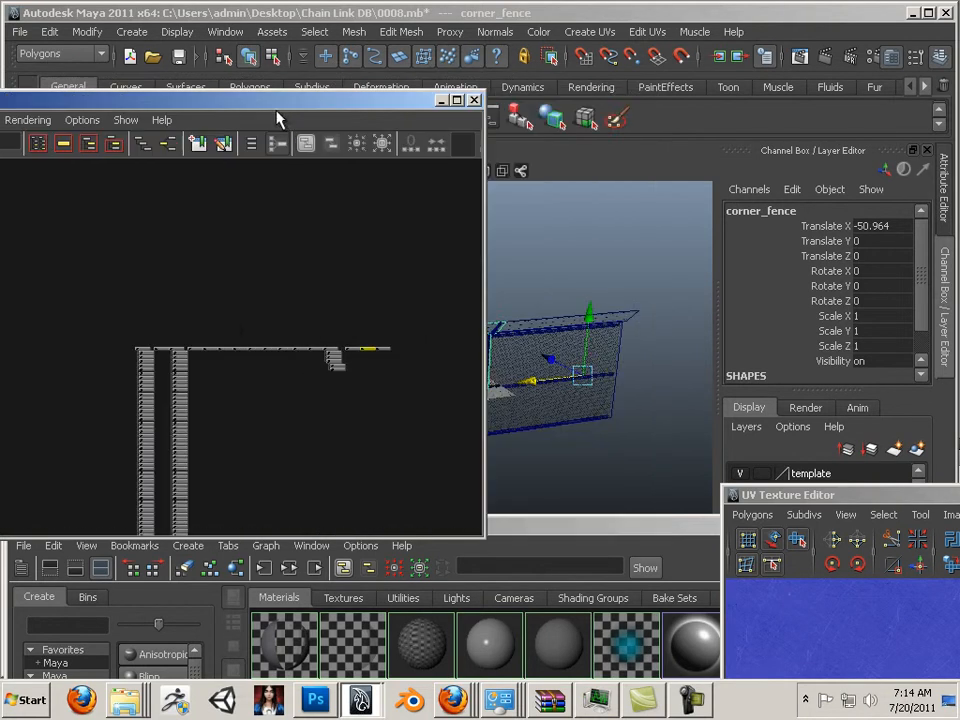
pyautogui.click(526, 349)
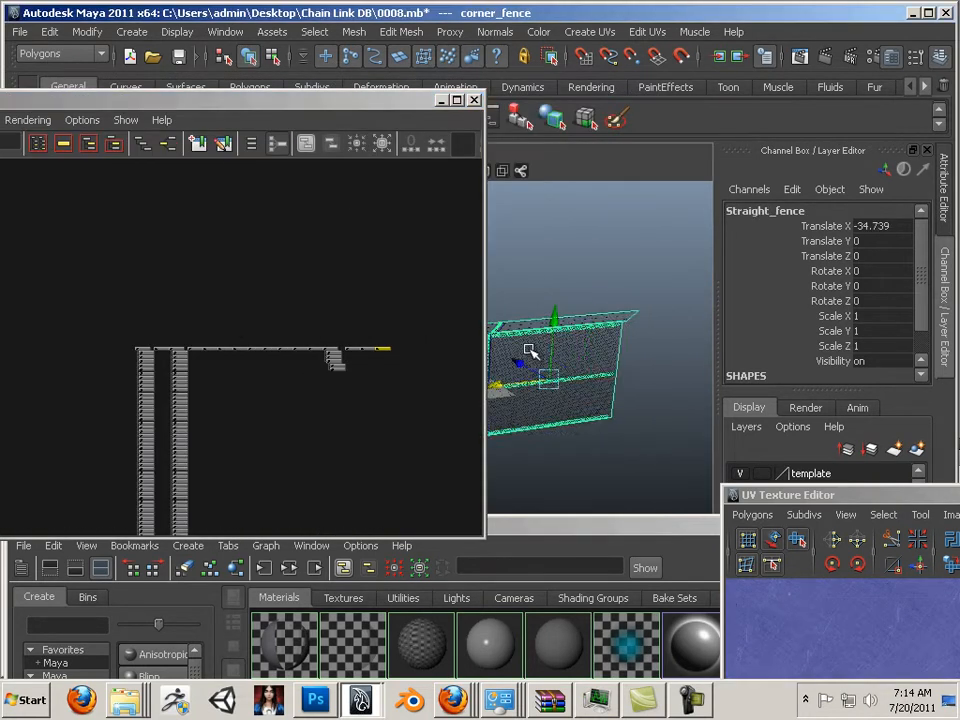
pyautogui.keyDown('alt'); pyautogui.moveTo(518, 344); pyautogui.dragTo(636, 351, button='middle'); pyautogui.keyUp('alt')
pyautogui.moveTo(541, 285); pyautogui.dragTo(656, 408)
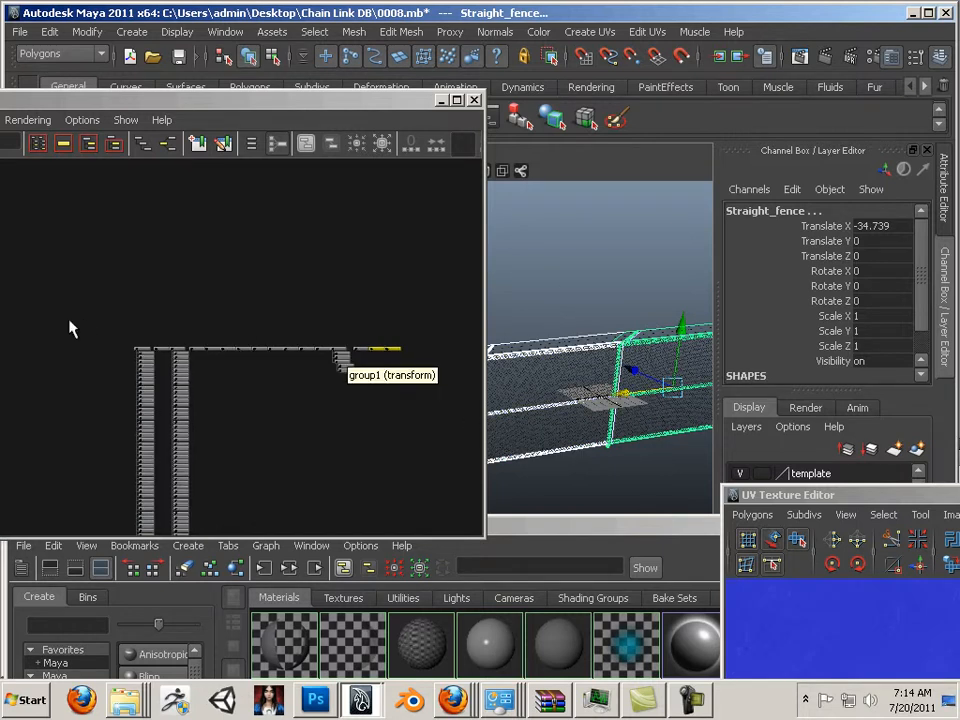
# Delete all leftover nodes and groups from the hierarchy, keeping only the corner and straight fence sections.
pyautogui.moveTo(96, 315); pyautogui.dragTo(128, 356)
pyautogui.keyDown('alt'); pyautogui.moveTo(185, 372); pyautogui.dragTo(404, 419, button='right'); pyautogui.keyUp('alt')
pyautogui.keyDown('alt'); pyautogui.moveTo(309, 390); pyautogui.dragTo(259, 461, button='middle'); pyautogui.keyUp('alt')
pyautogui.keyDown('alt'); pyautogui.moveTo(261, 462); pyautogui.dragTo(107, 360, button='right'); pyautogui.keyUp('alt')
pyautogui.keyDown('alt'); pyautogui.moveTo(160, 352); pyautogui.dragTo(264, 363, button='middle'); pyautogui.keyUp('alt')
pyautogui.keyDown('alt'); pyautogui.moveTo(264, 363); pyautogui.dragTo(127, 349, button='right'); pyautogui.keyUp('alt')
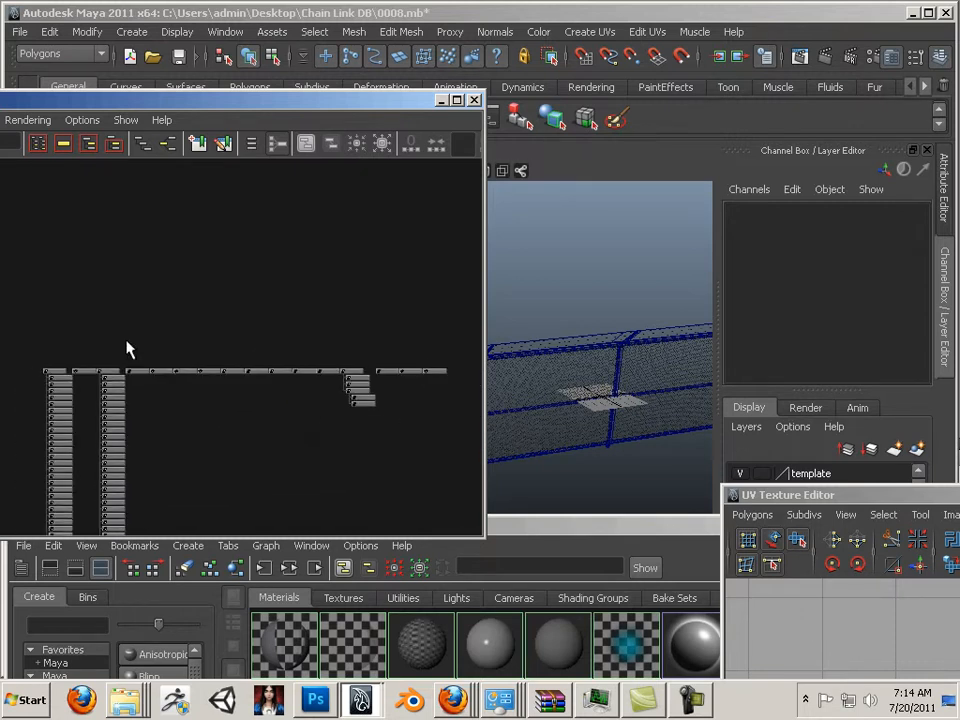
pyautogui.moveTo(41, 339); pyautogui.dragTo(386, 531)
pyautogui.keyDown('alt'); pyautogui.moveTo(324, 437); pyautogui.dragTo(197, 412, button='right'); pyautogui.keyUp('alt')
pyautogui.keyDown('alt'); pyautogui.moveTo(197, 412); pyautogui.dragTo(306, 351, button='middle'); pyautogui.keyUp('alt')
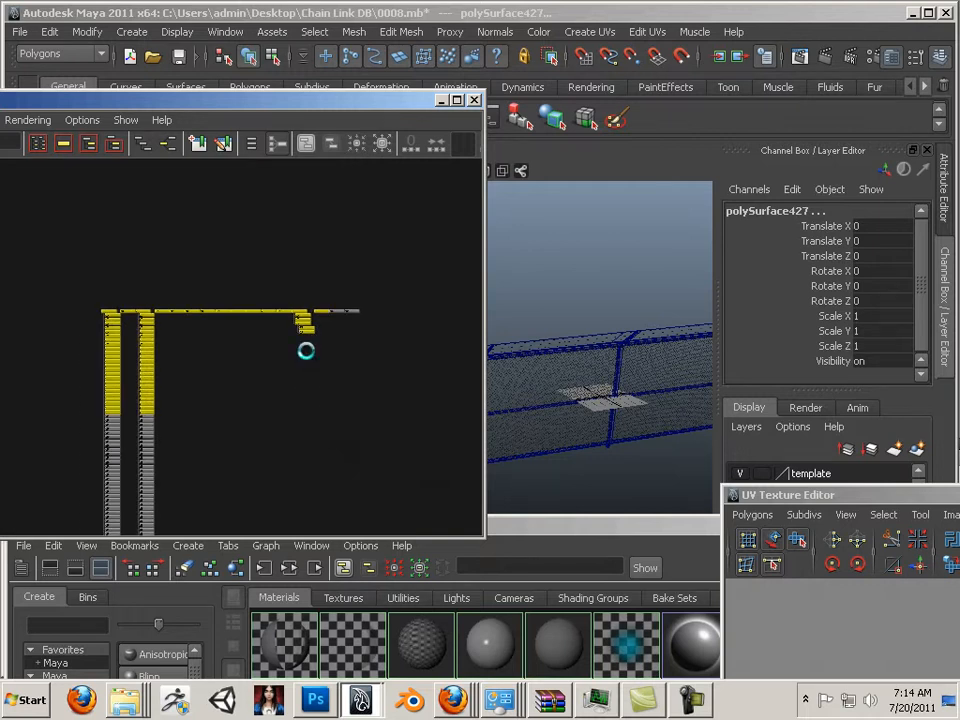
pyautogui.press('Delete')
# Select the remaining corner and straight fence nodes in the hierarchy.
pyautogui.keyDown('alt'); pyautogui.moveTo(184, 361); pyautogui.dragTo(326, 418, button='middle'); pyautogui.keyUp('alt')
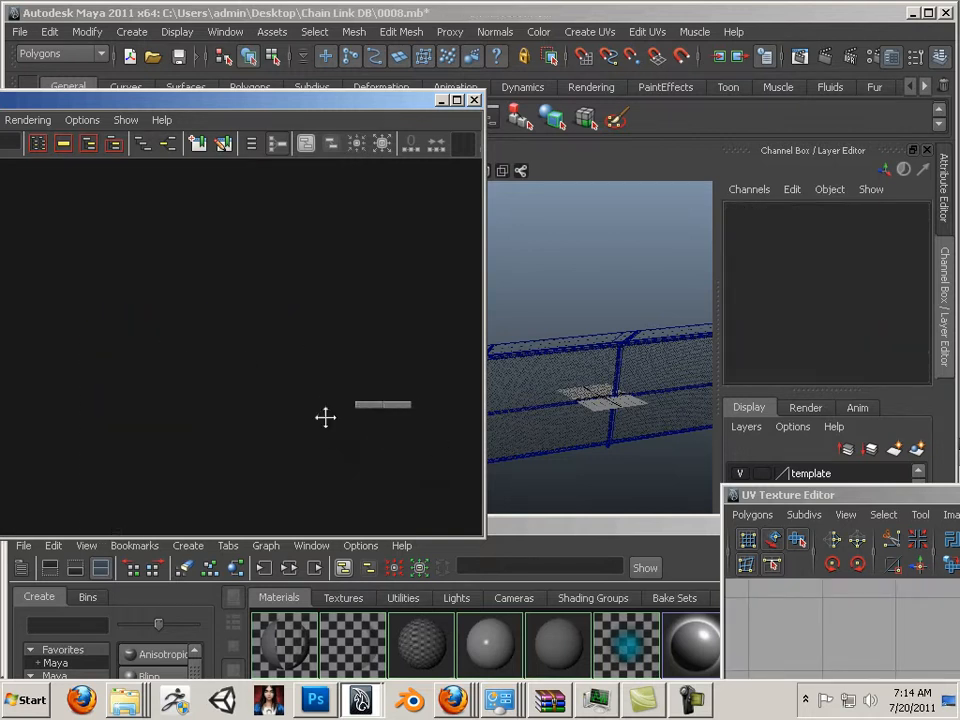
pyautogui.keyDown('alt'); pyautogui.moveTo(326, 418); pyautogui.dragTo(390, 474, button='right'); pyautogui.keyUp('alt')
pyautogui.moveTo(281, 388); pyautogui.dragTo(355, 450)
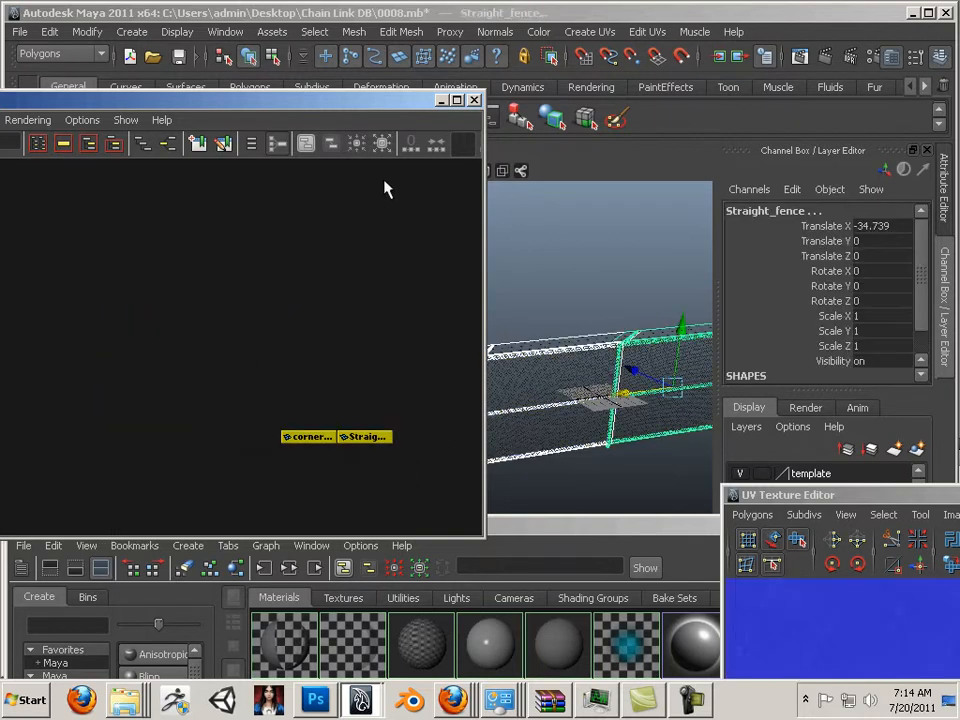
# Move the Hypergraph, UV Texture Editor, Transfer Attributes and Hypershade windows aside to uncover the viewport and display layers.
pyautogui.moveTo(330, 100); pyautogui.dragTo(278, 408)
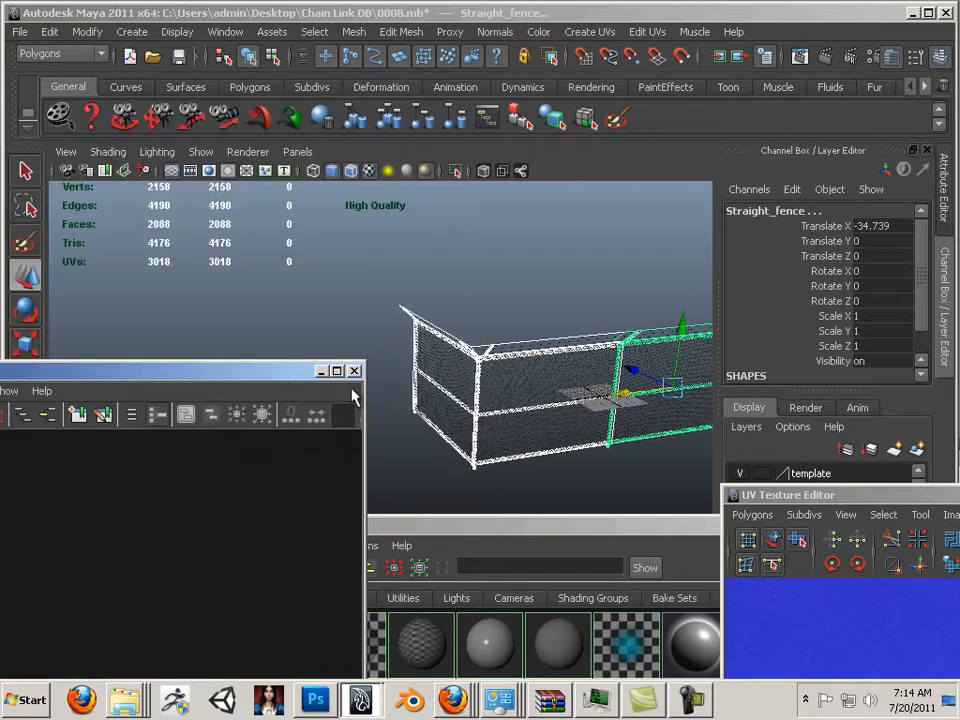
pyautogui.moveTo(787, 495); pyautogui.dragTo(959, 522)
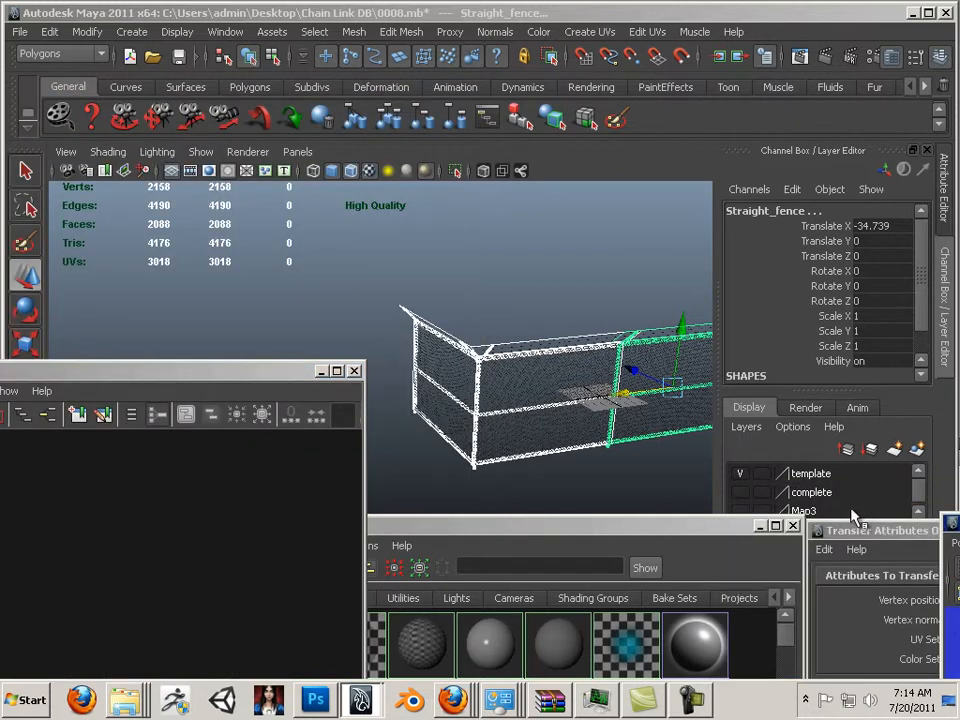
pyautogui.moveTo(856, 530); pyautogui.dragTo(940, 597)
pyautogui.moveTo(610, 517); pyautogui.dragTo(491, 599)
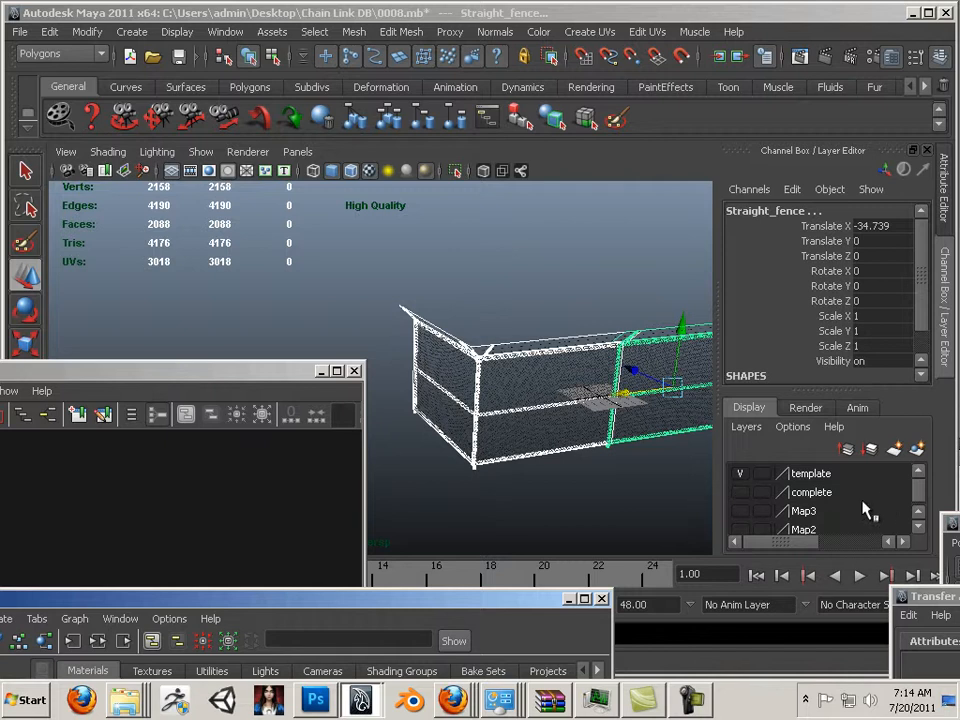
# Toggle the visibility of the template, Map3 and Map1 layers to check what they contain.
pyautogui.click(742, 475)
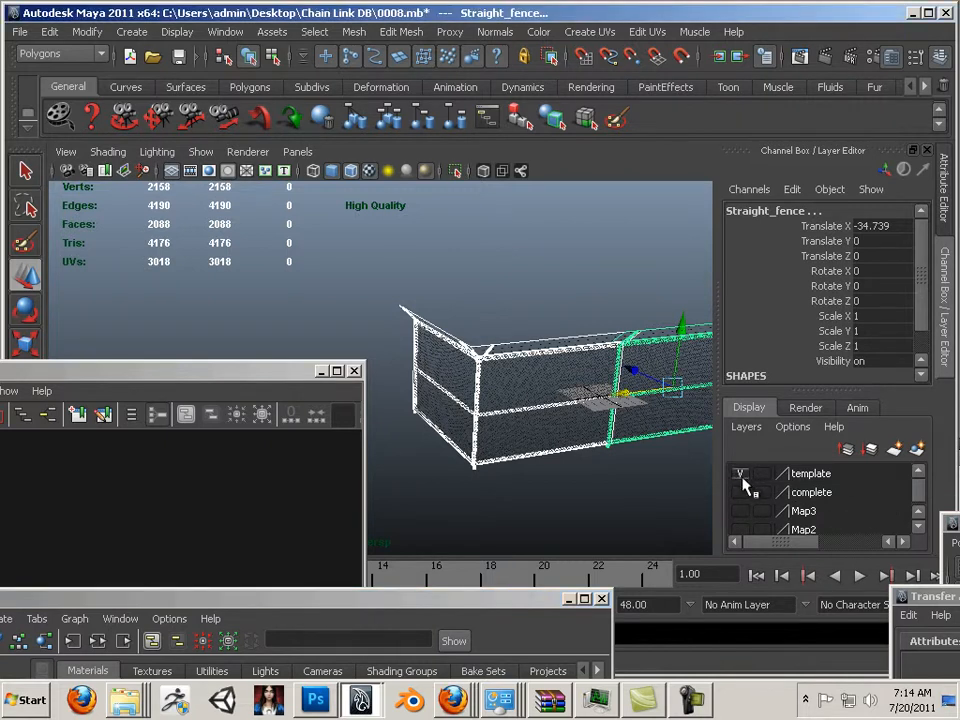
pyautogui.click(739, 510)
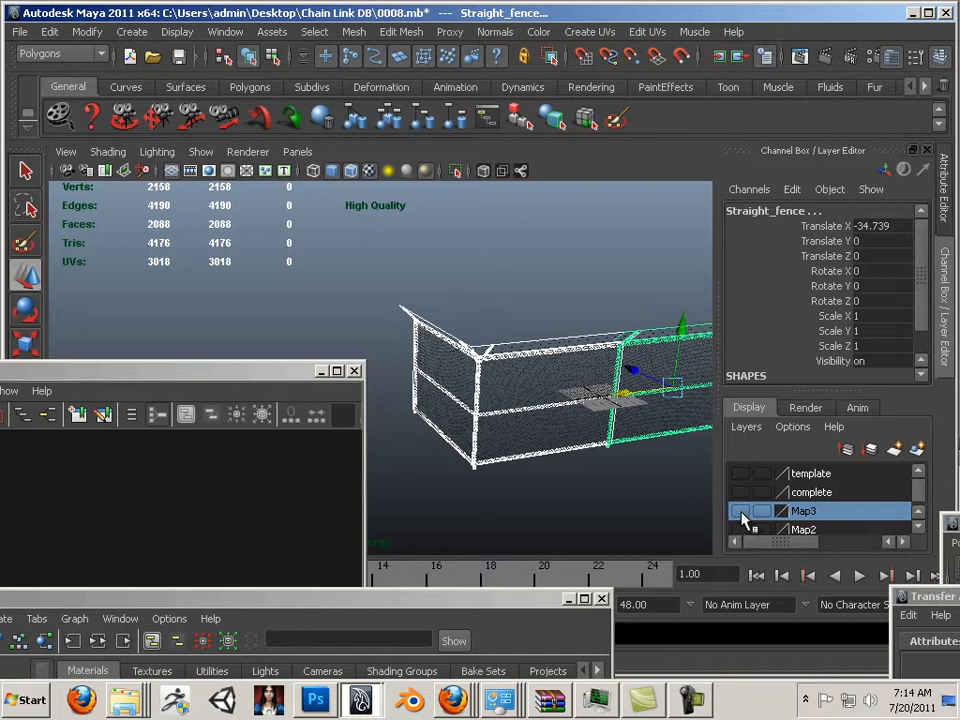
pyautogui.scroll(-1, 742, 517)
pyautogui.click(742, 521)
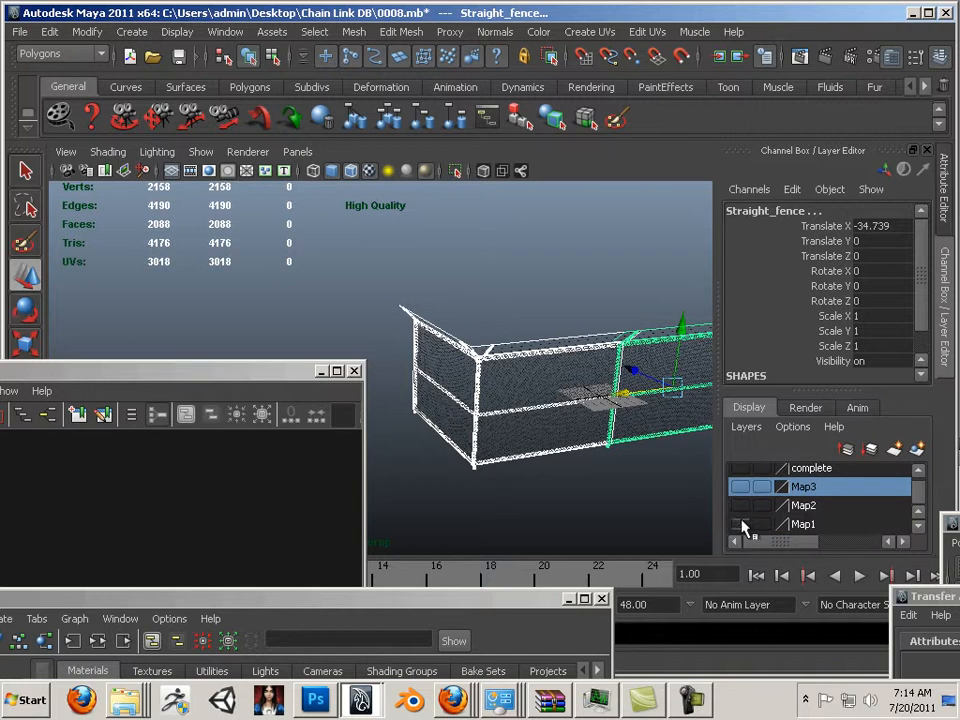
pyautogui.click(740, 524)
# Delete the Map1, Map3 and Map2 display layers.
pyautogui.click(824, 526)
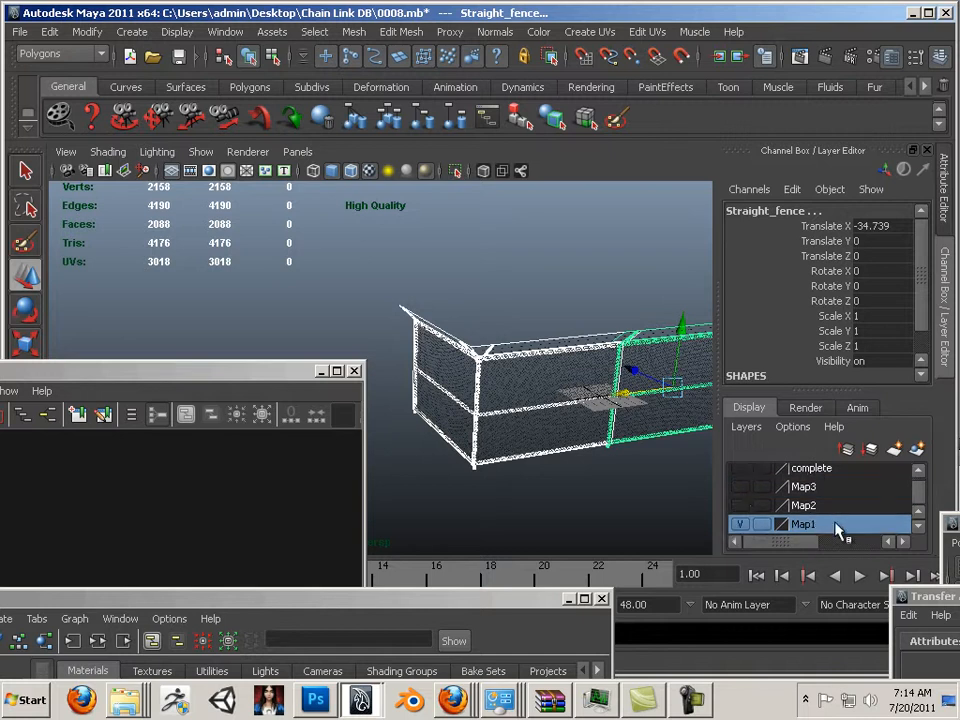
pyautogui.rightClick(838, 530)
pyautogui.click(849, 476)
pyautogui.click(826, 512)
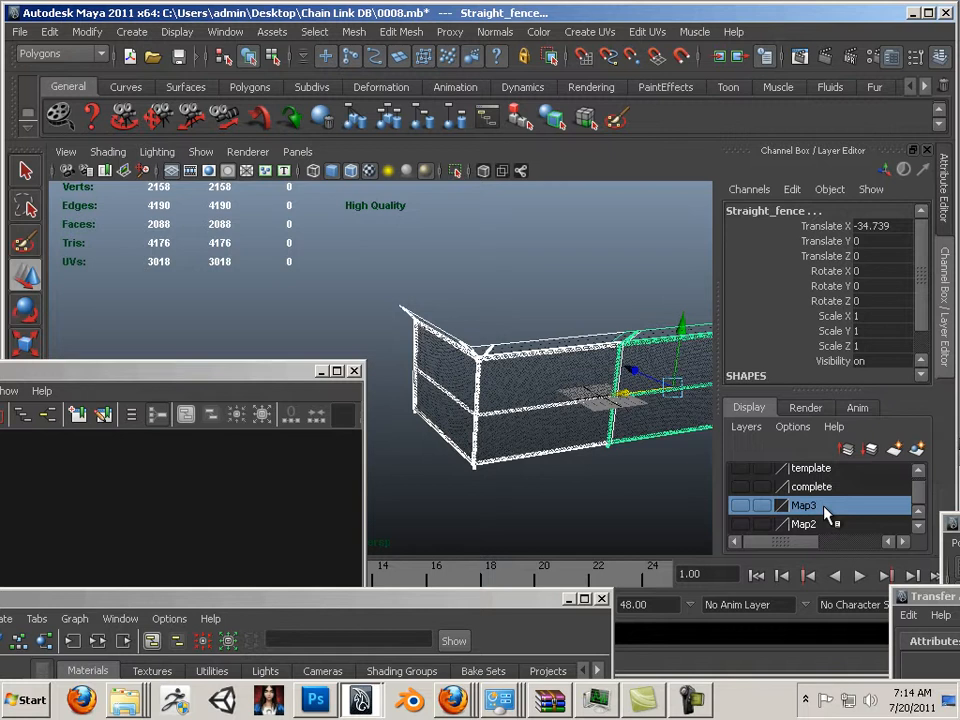
pyautogui.rightClick(826, 512)
pyautogui.click(838, 462)
pyautogui.rightClick(817, 512)
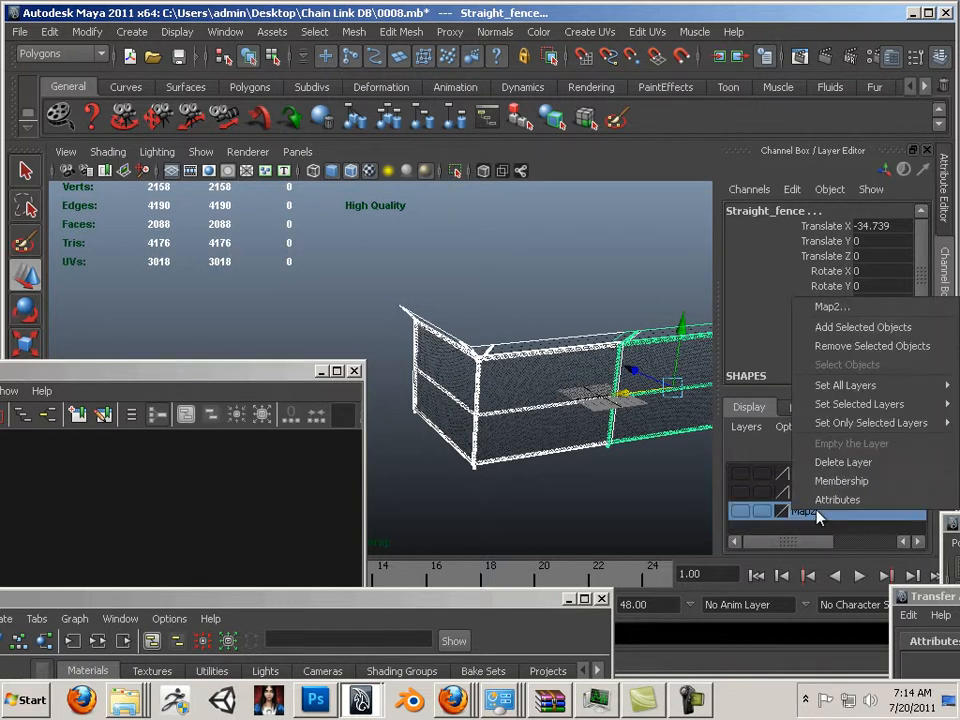
pyautogui.click(838, 462)
# Delete the complete and template display layers.
pyautogui.rightClick(812, 492)
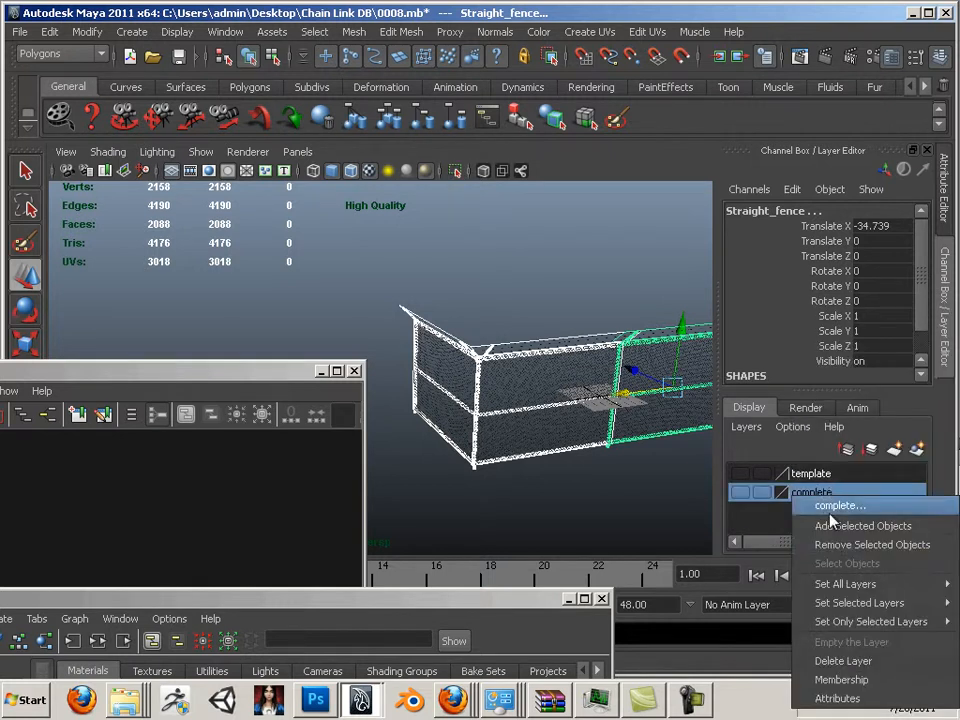
pyautogui.click(774, 516)
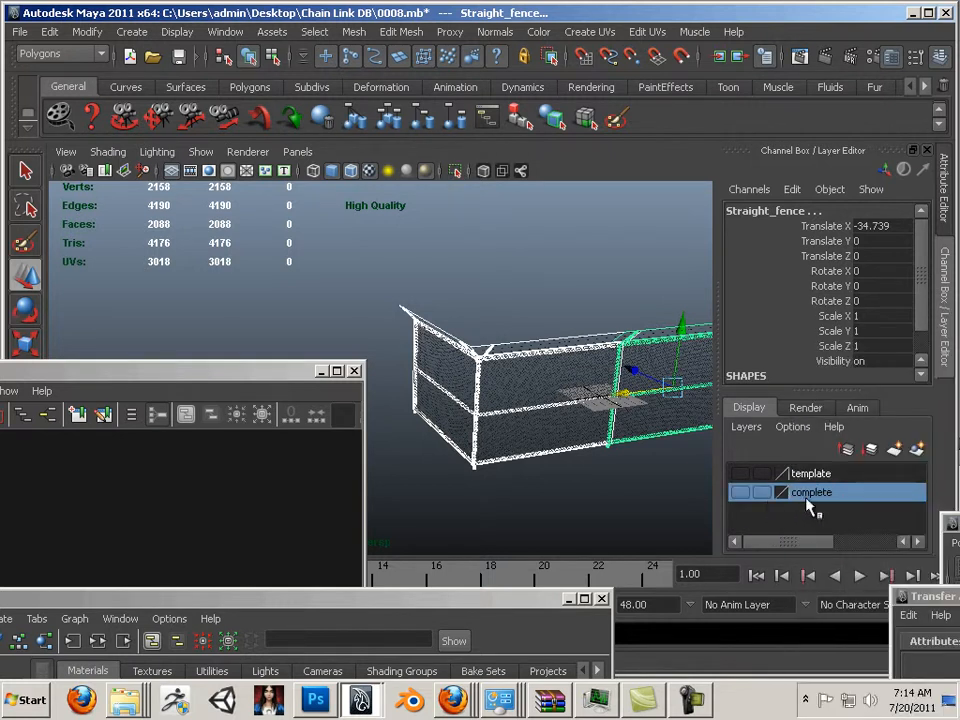
pyautogui.rightClick(806, 500)
pyautogui.click(800, 510)
pyautogui.rightClick(797, 494)
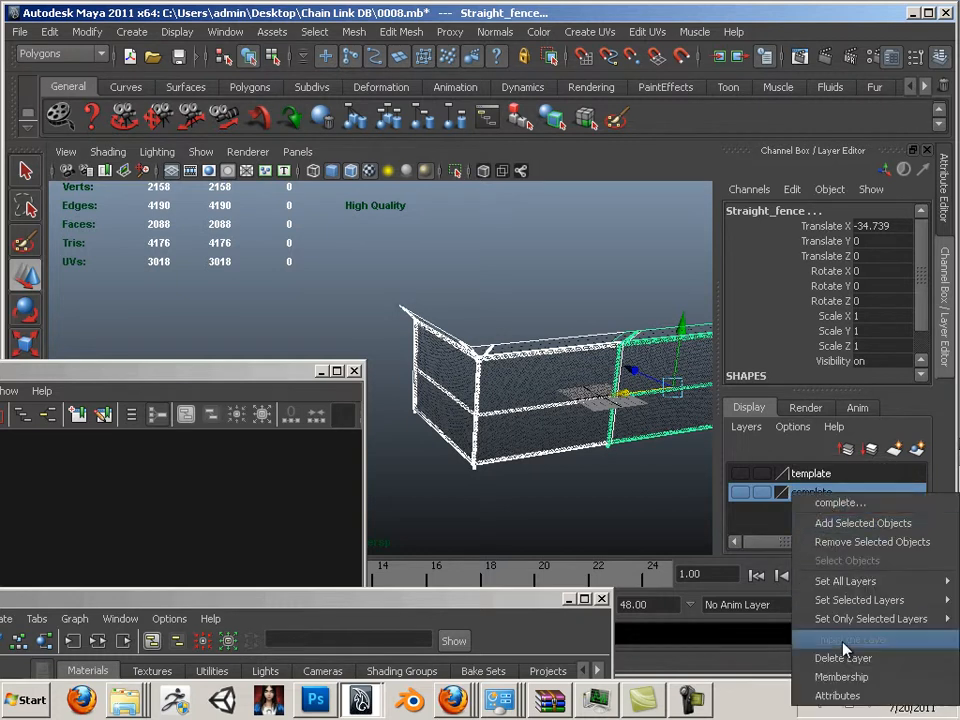
pyautogui.click(821, 656)
pyautogui.rightClick(825, 480)
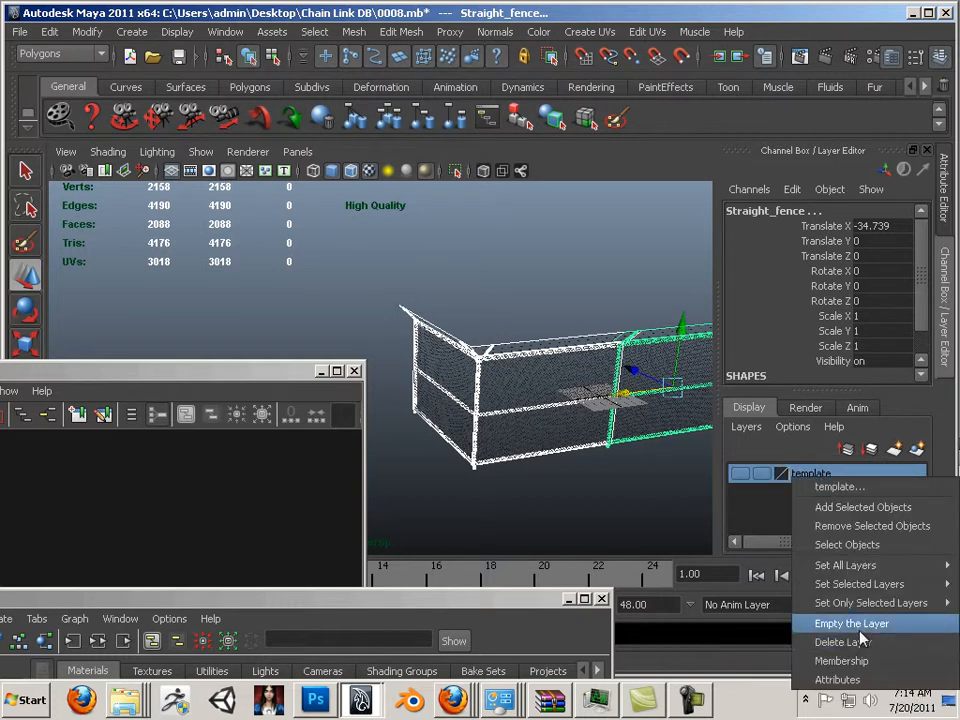
pyautogui.click(852, 642)
# Save the scene as a new Maya Binary file named Final_fence in the Chain Link DB folder.
pyautogui.keyDown('alt'); pyautogui.moveTo(525, 272); pyautogui.dragTo(460, 268, button='middle'); pyautogui.keyUp('alt')
pyautogui.keyDown('alt'); pyautogui.moveTo(460, 268); pyautogui.dragTo(476, 289); pyautogui.keyUp('alt')
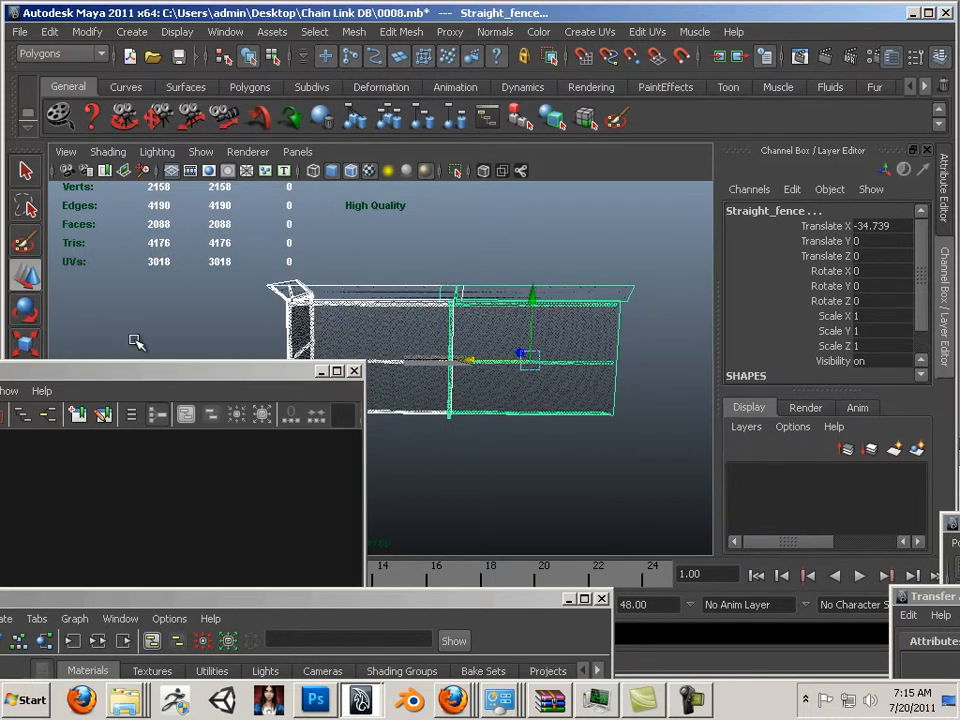
pyautogui.moveTo(210, 378); pyautogui.dragTo(596, 371)
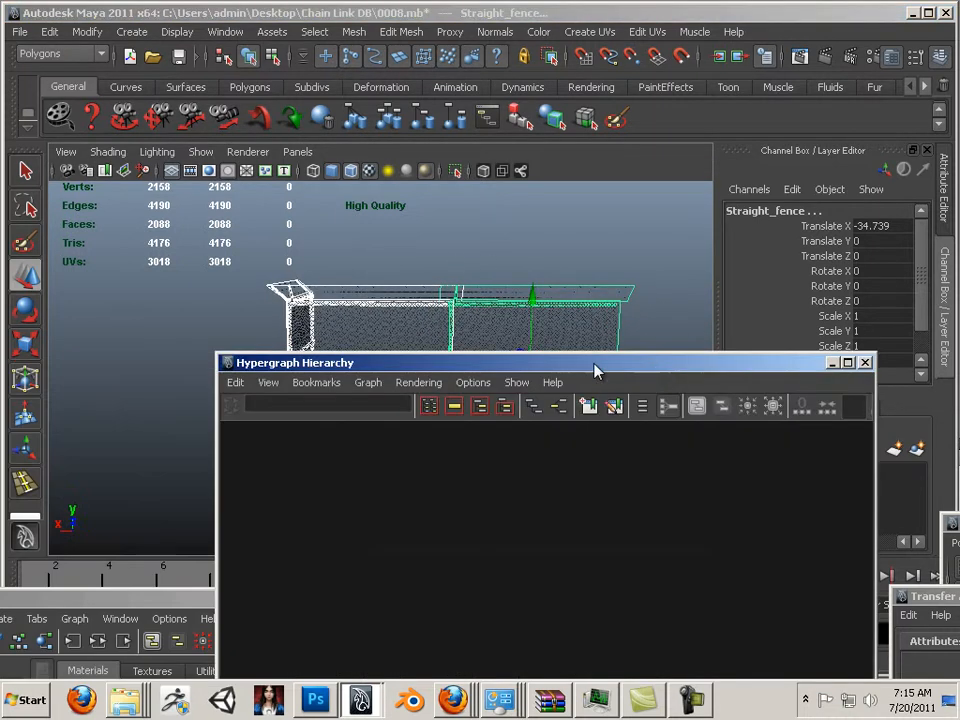
pyautogui.click(20, 31)
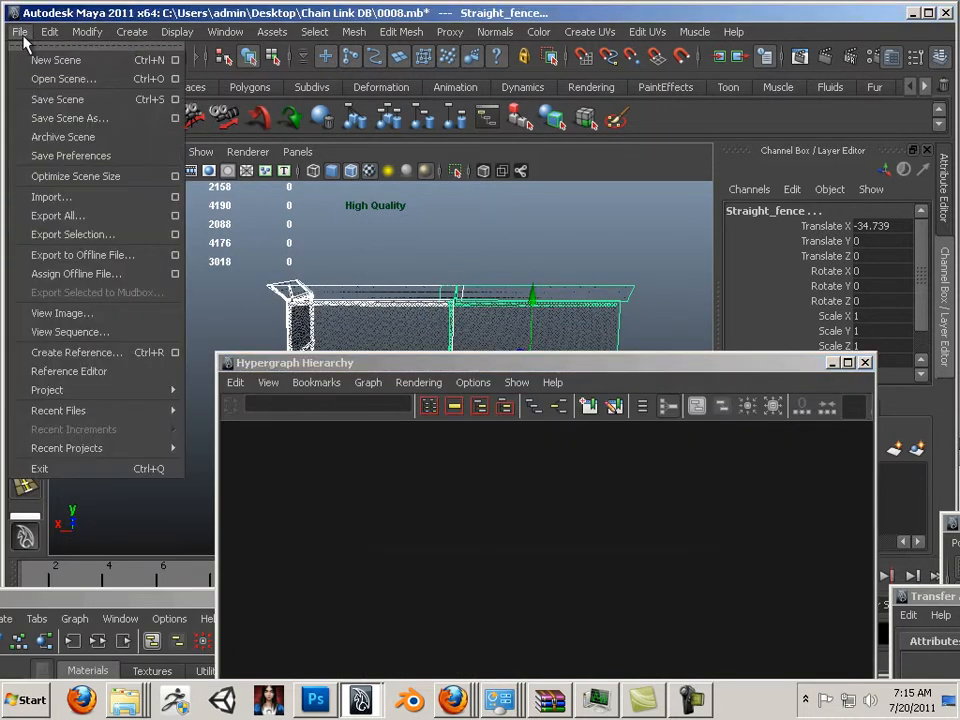
pyautogui.click(65, 118)
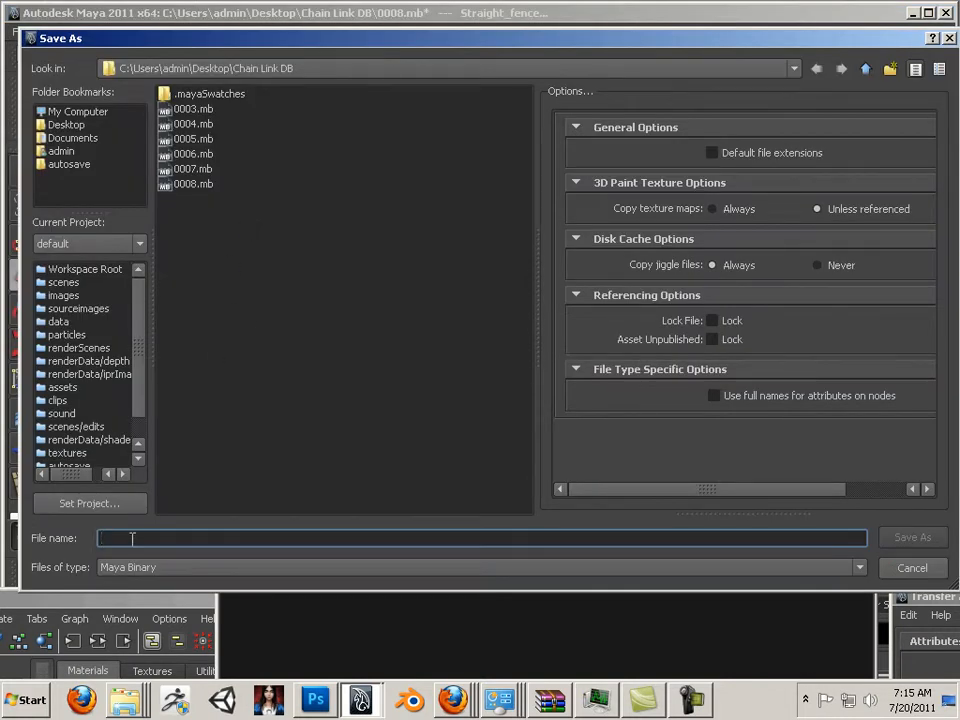
pyautogui.write('Final_fence')
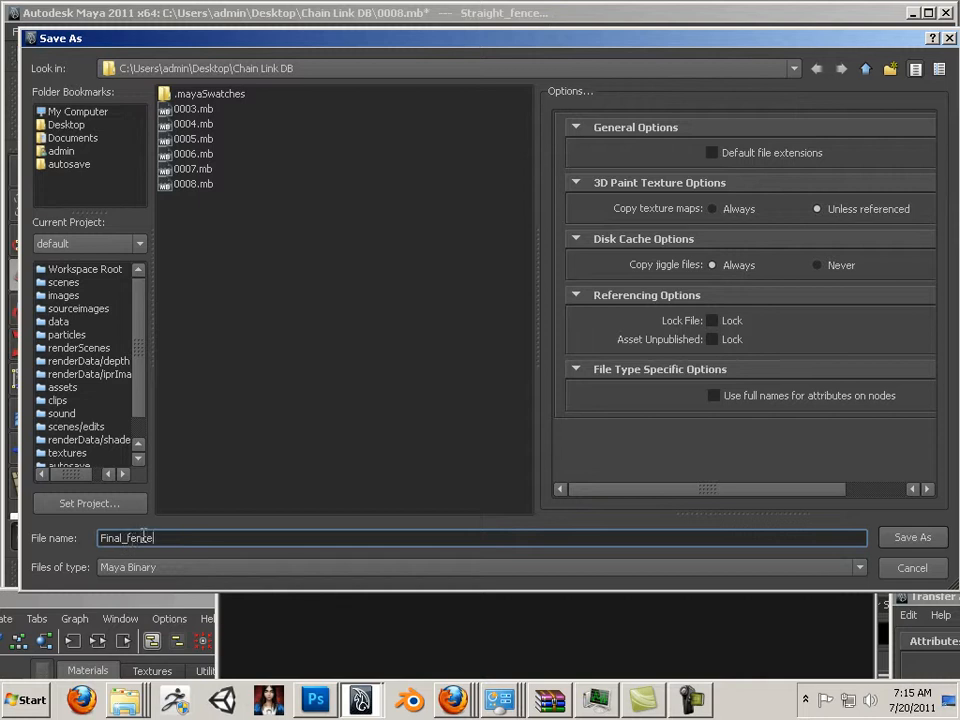
pyautogui.click(903, 538)
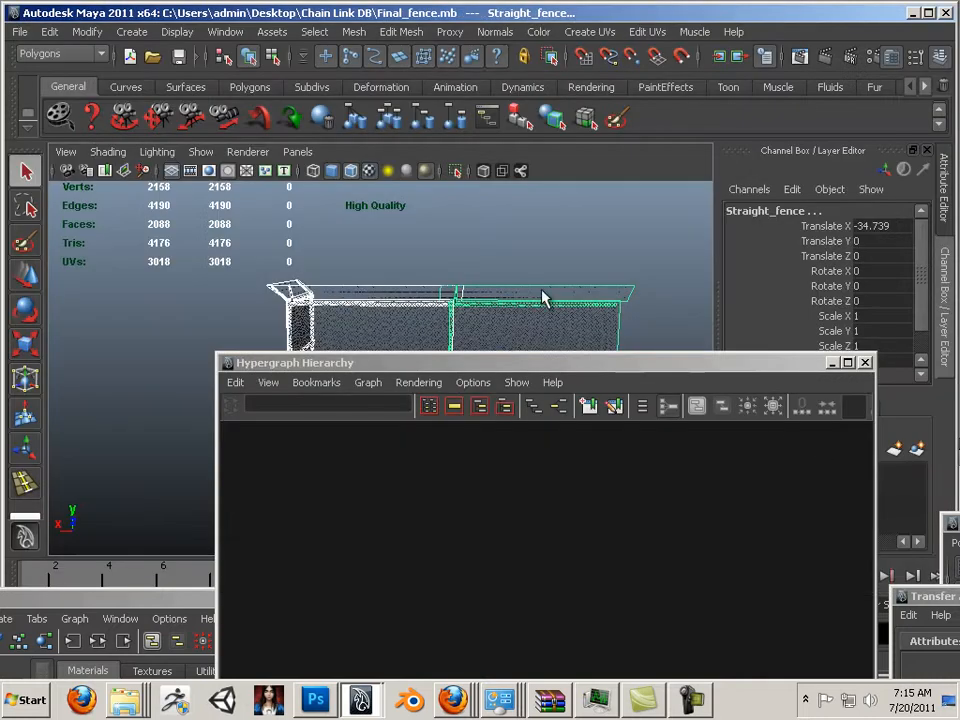
# Switch to Windows Explorer and bring the Chain Link DB folder window fully into view.
pyautogui.moveTo(508, 370); pyautogui.dragTo(263, 193)
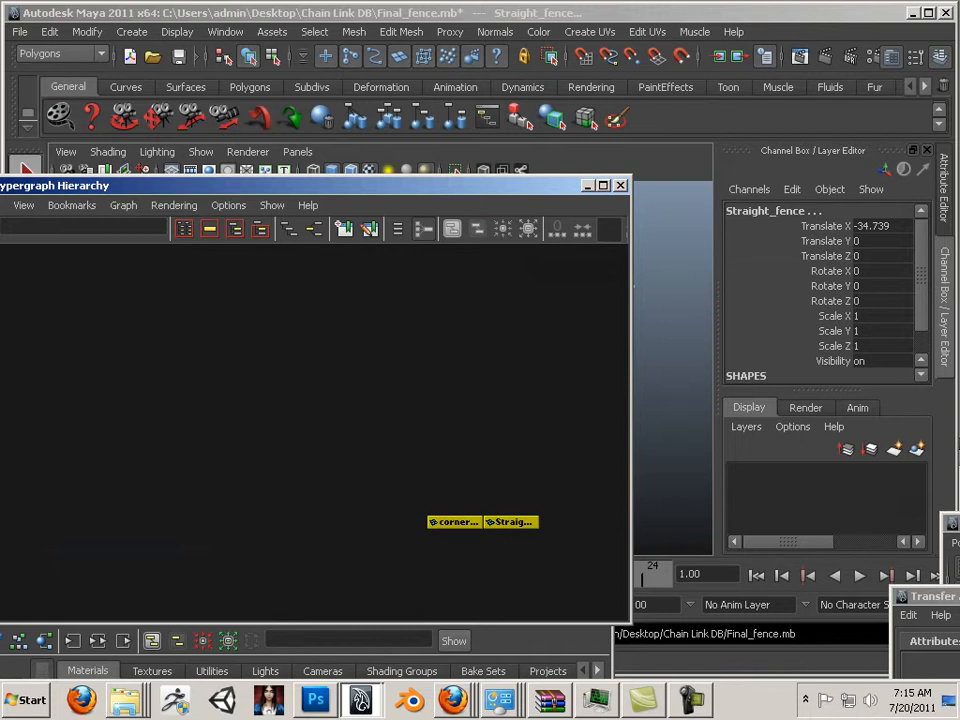
pyautogui.moveTo(959, 112); pyautogui.dragTo(609, 69)
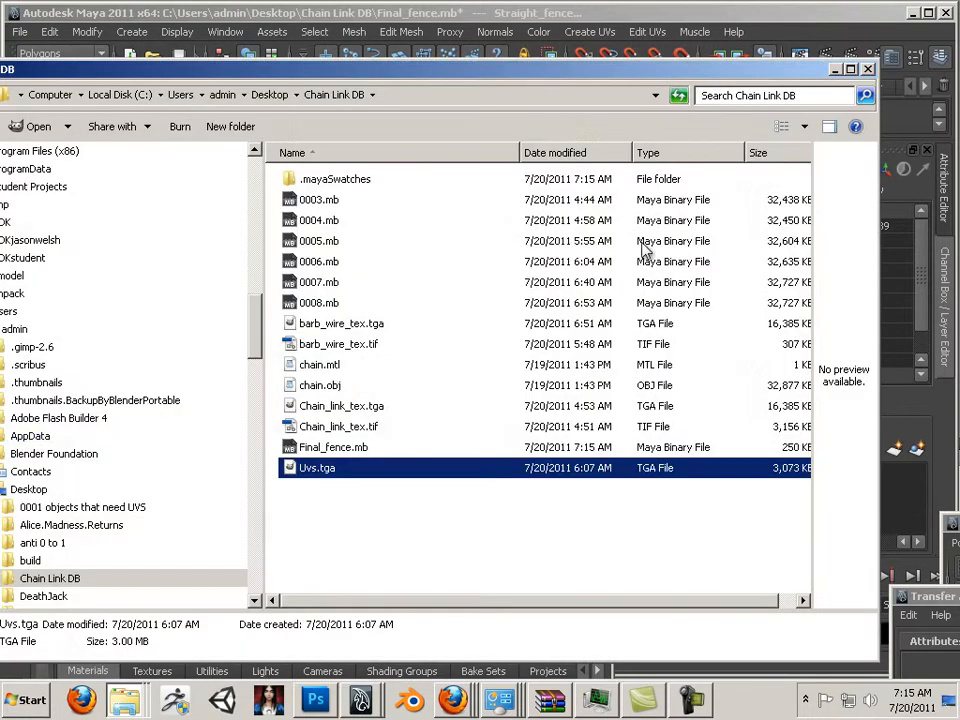
pyautogui.click(318, 498)
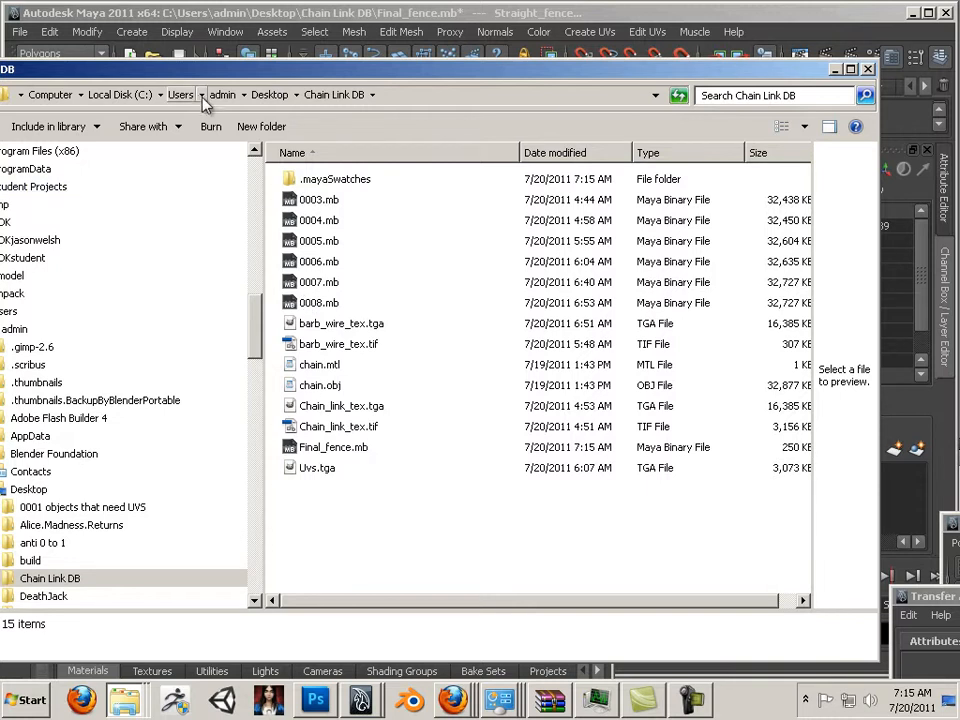
pyautogui.moveTo(202, 62); pyautogui.dragTo(287, 59)
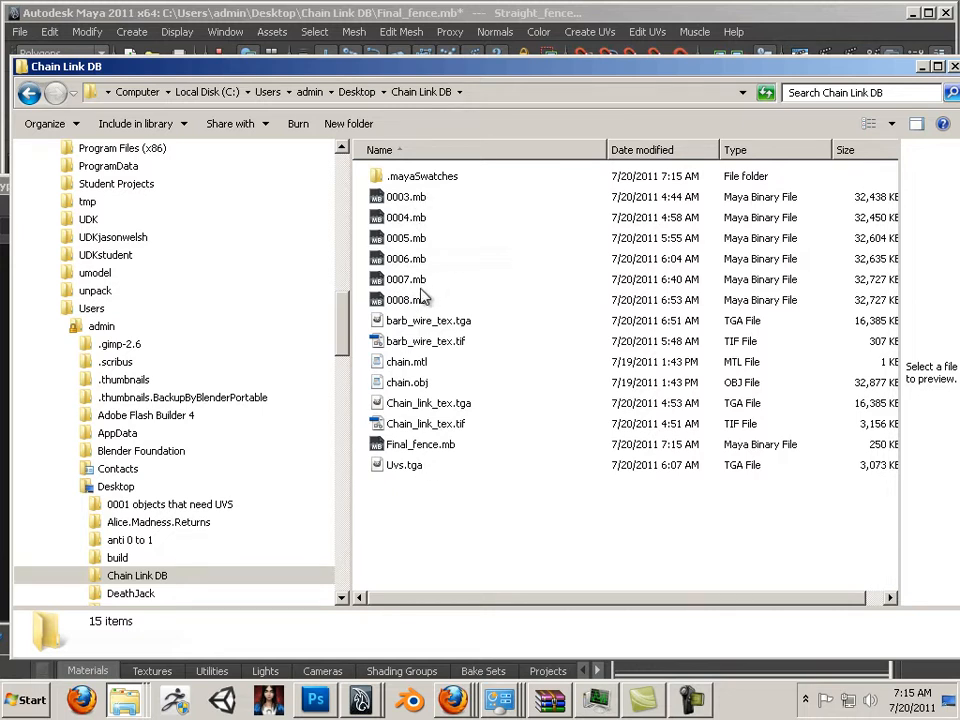
# Delete barb_wire_tex.tif, chain.mtl, chain.obj, Chain_link_tex.tif and Uvs.tga from the Chain Link DB folder.
pyautogui.click(429, 325)
pyautogui.press('Down')
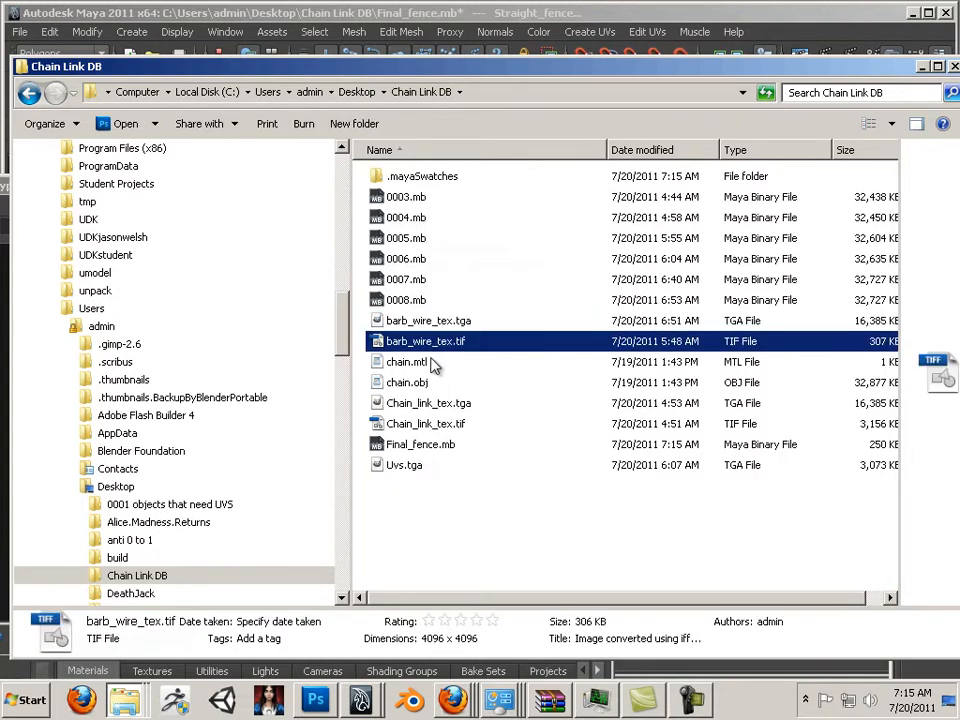
pyautogui.keyDown('ctrl'); pyautogui.click(420, 366); pyautogui.keyUp('ctrl')
pyautogui.keyDown('ctrl'); pyautogui.click(420, 383); pyautogui.keyUp('ctrl')
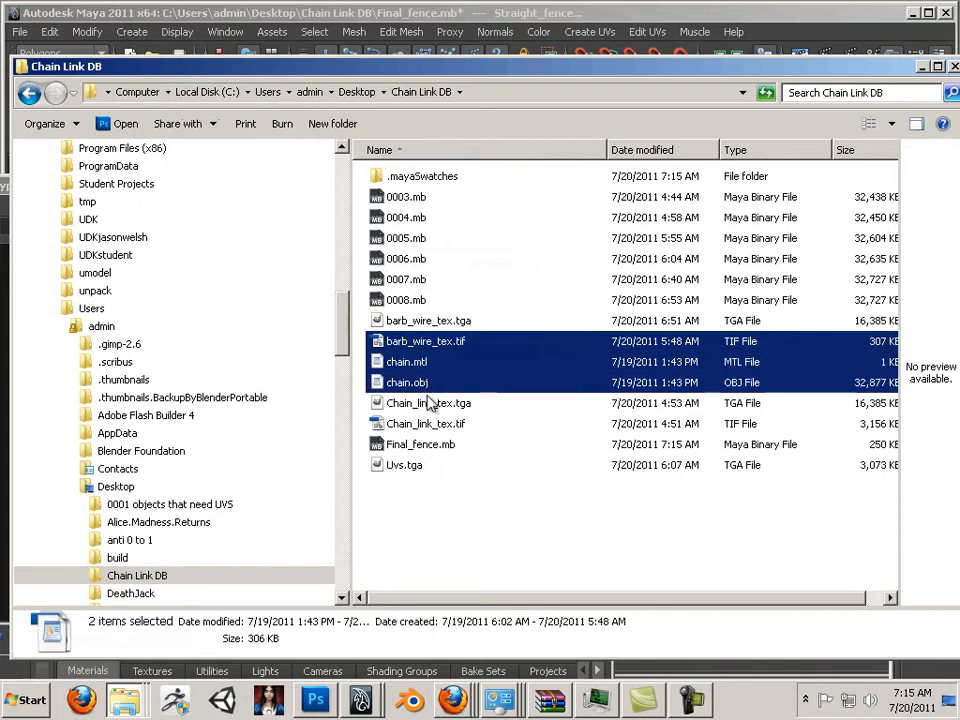
pyautogui.keyDown('ctrl'); pyautogui.click(440, 424); pyautogui.keyUp('ctrl')
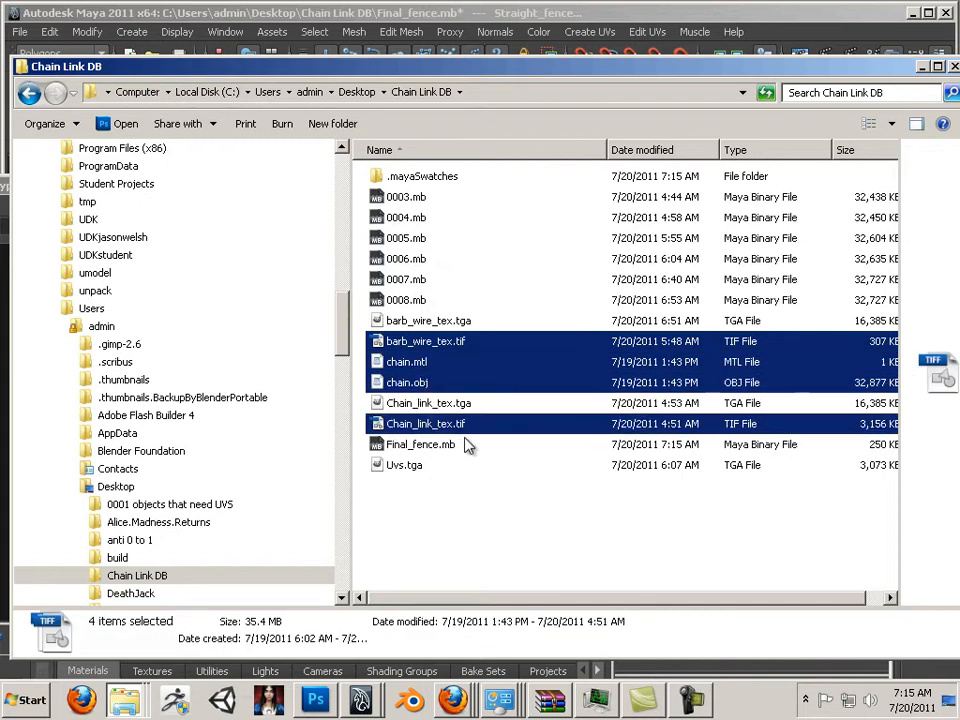
pyautogui.keyDown('ctrl'); pyautogui.click(428, 465); pyautogui.keyUp('ctrl')
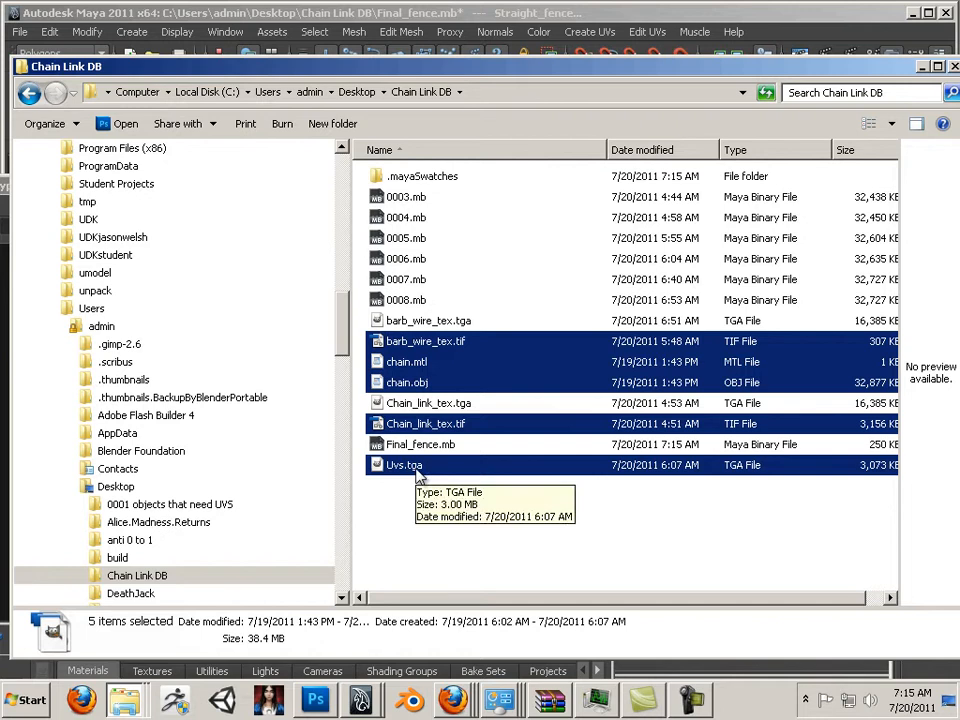
pyautogui.rightClick(423, 375)
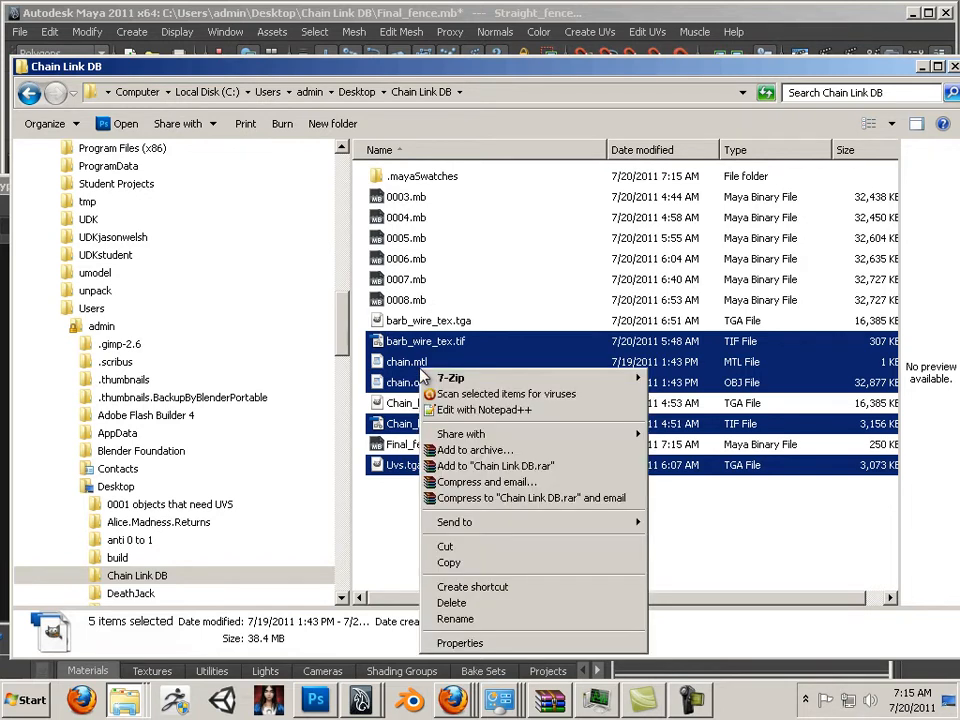
pyautogui.click(468, 604)
pyautogui.click(553, 361)
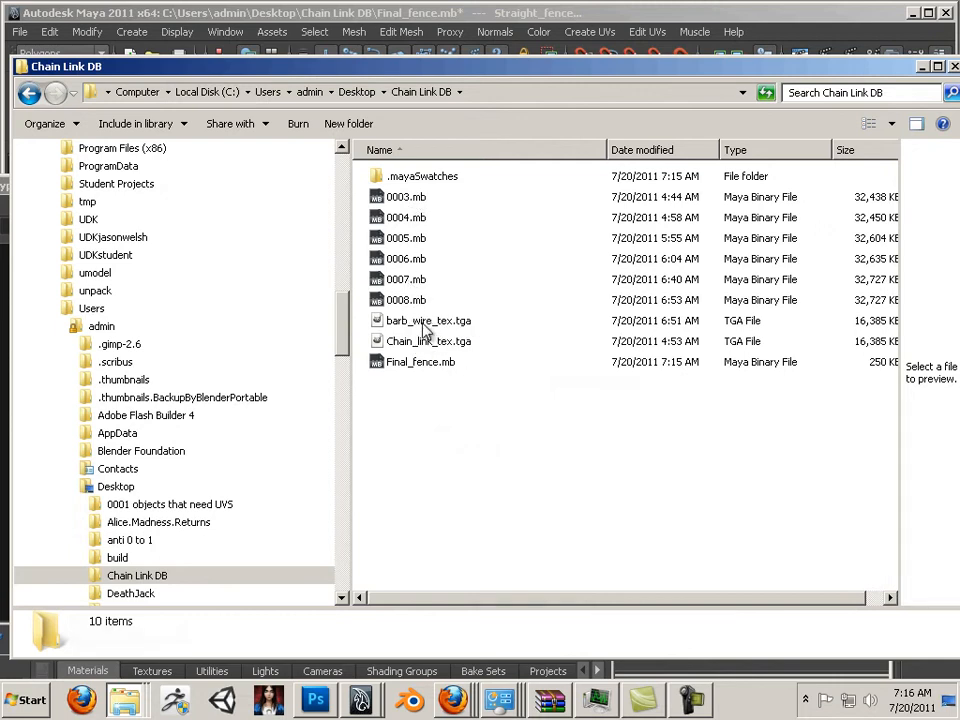
# Select barb_wire_tex.tga, Chain_link_tex.tga and Final_fence.mb together in the Chain Link DB folder.
pyautogui.moveTo(465, 402); pyautogui.dragTo(388, 318)
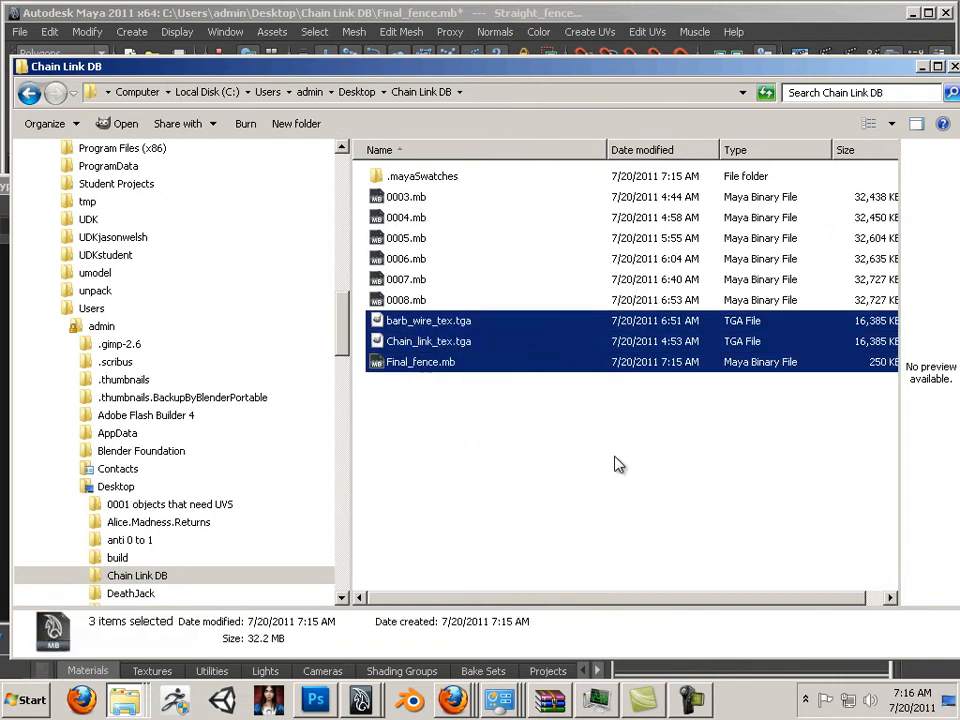